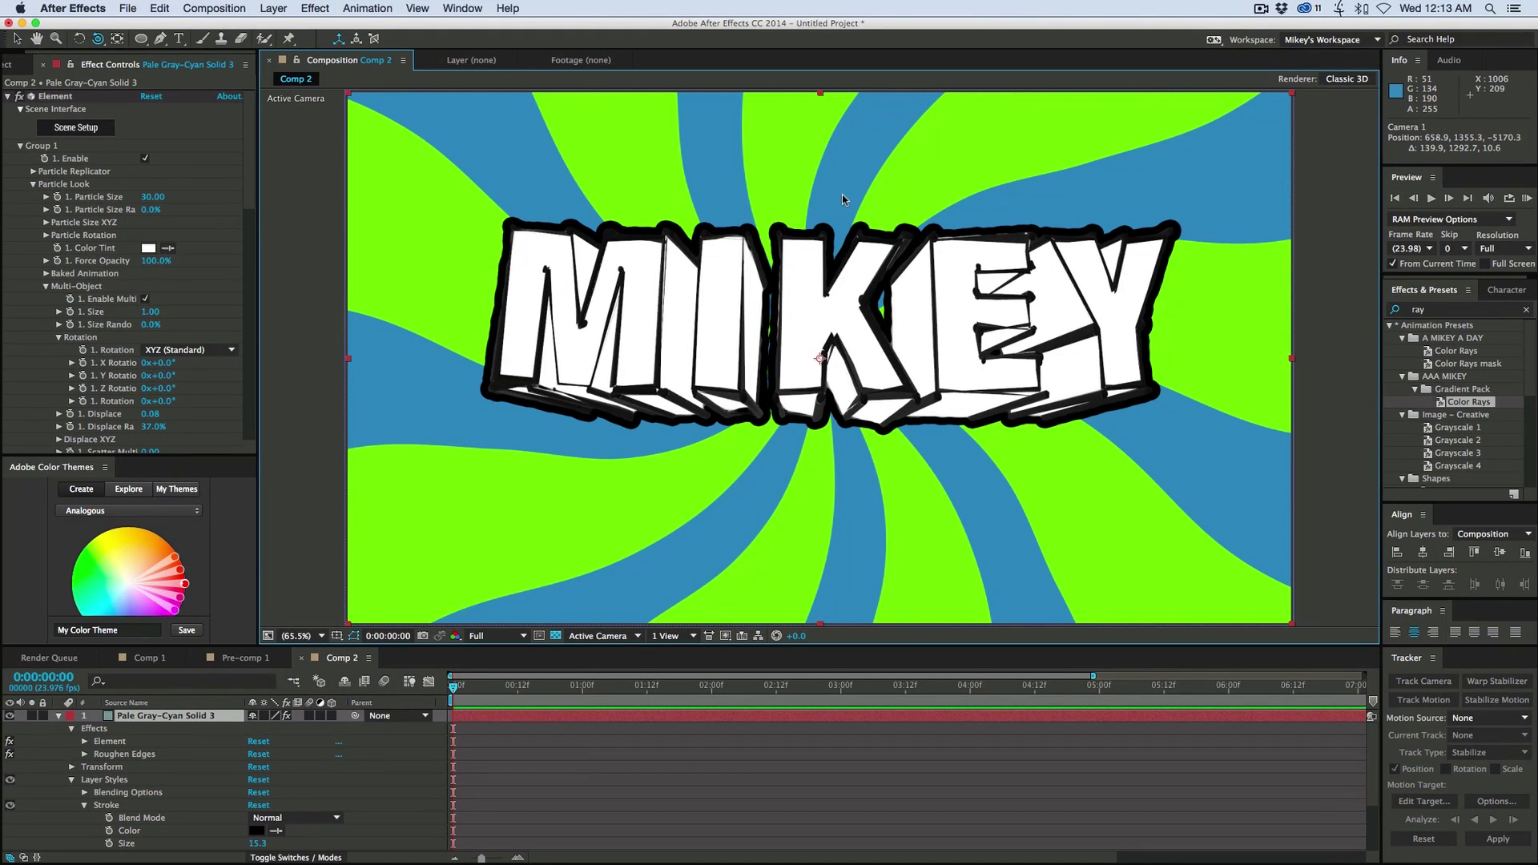
# Orbit the Comp 2 camera so the MIKEY 3D text faces the viewer more directly
pyautogui.moveTo(843, 195)
pyautogui.mouseDown()
pyautogui.moveTo(810, 186)
pyautogui.moveTo(850, 193)
pyautogui.moveTo(833, 189)
pyautogui.mouseUp()
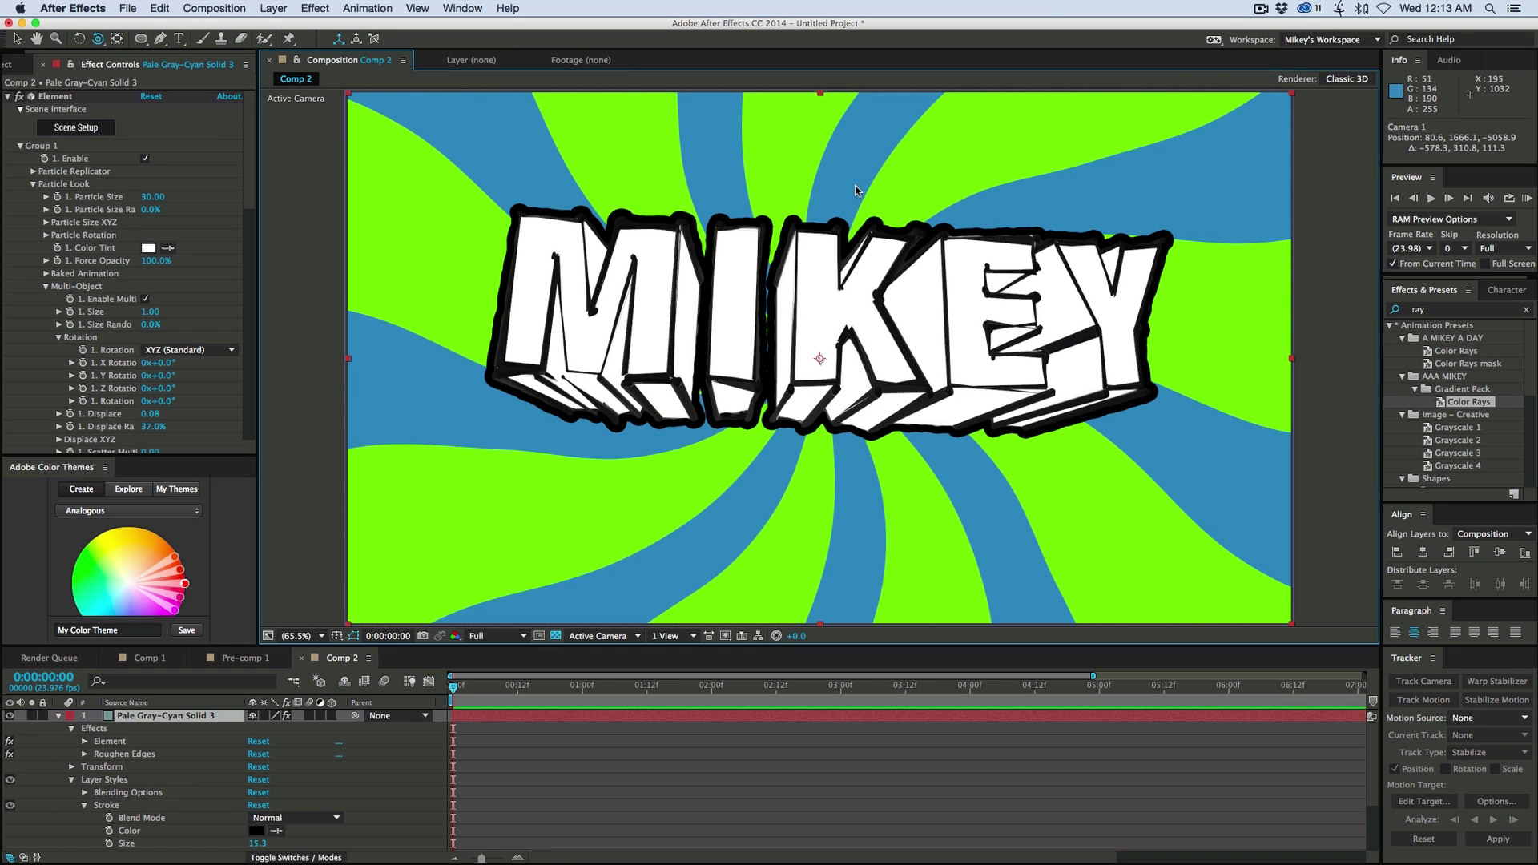
pyautogui.moveTo(855, 190)
pyautogui.mouseDown()
pyautogui.moveTo(815, 206)
pyautogui.moveTo(854, 228)
pyautogui.moveTo(860, 267)
pyautogui.moveTo(816, 220)
pyautogui.moveTo(833, 181)
pyautogui.moveTo(878, 210)
pyautogui.moveTo(837, 290)
pyautogui.moveTo(819, 263)
pyautogui.moveTo(849, 189)
pyautogui.moveTo(863, 188)
pyautogui.moveTo(862, 214)
pyautogui.mouseUp()
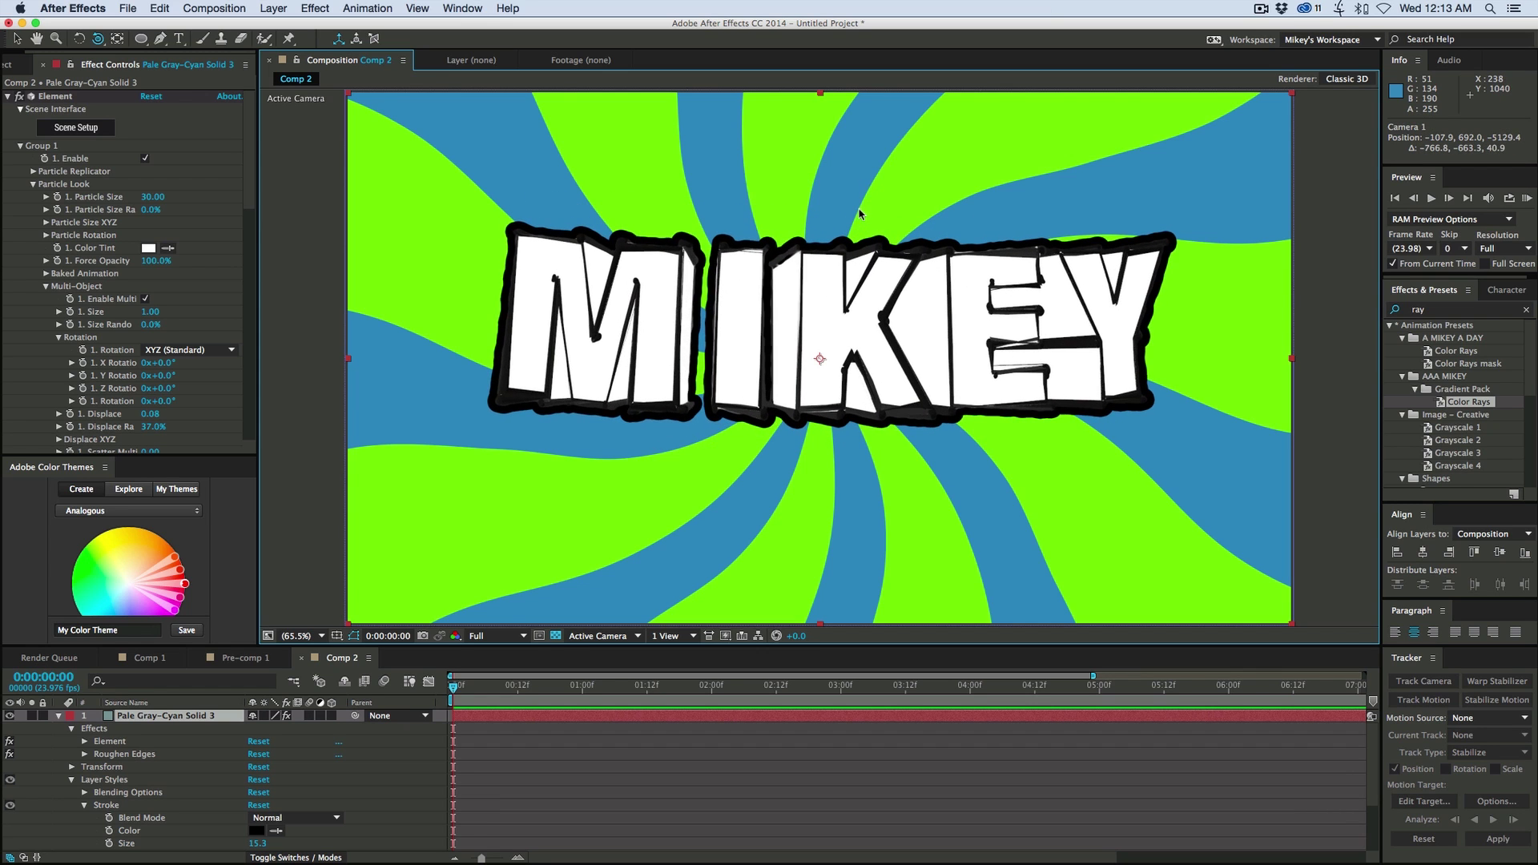
# Create a new composition named 'Sketchy text'
pyautogui.press('super+n')
pyautogui.write('Sketch')
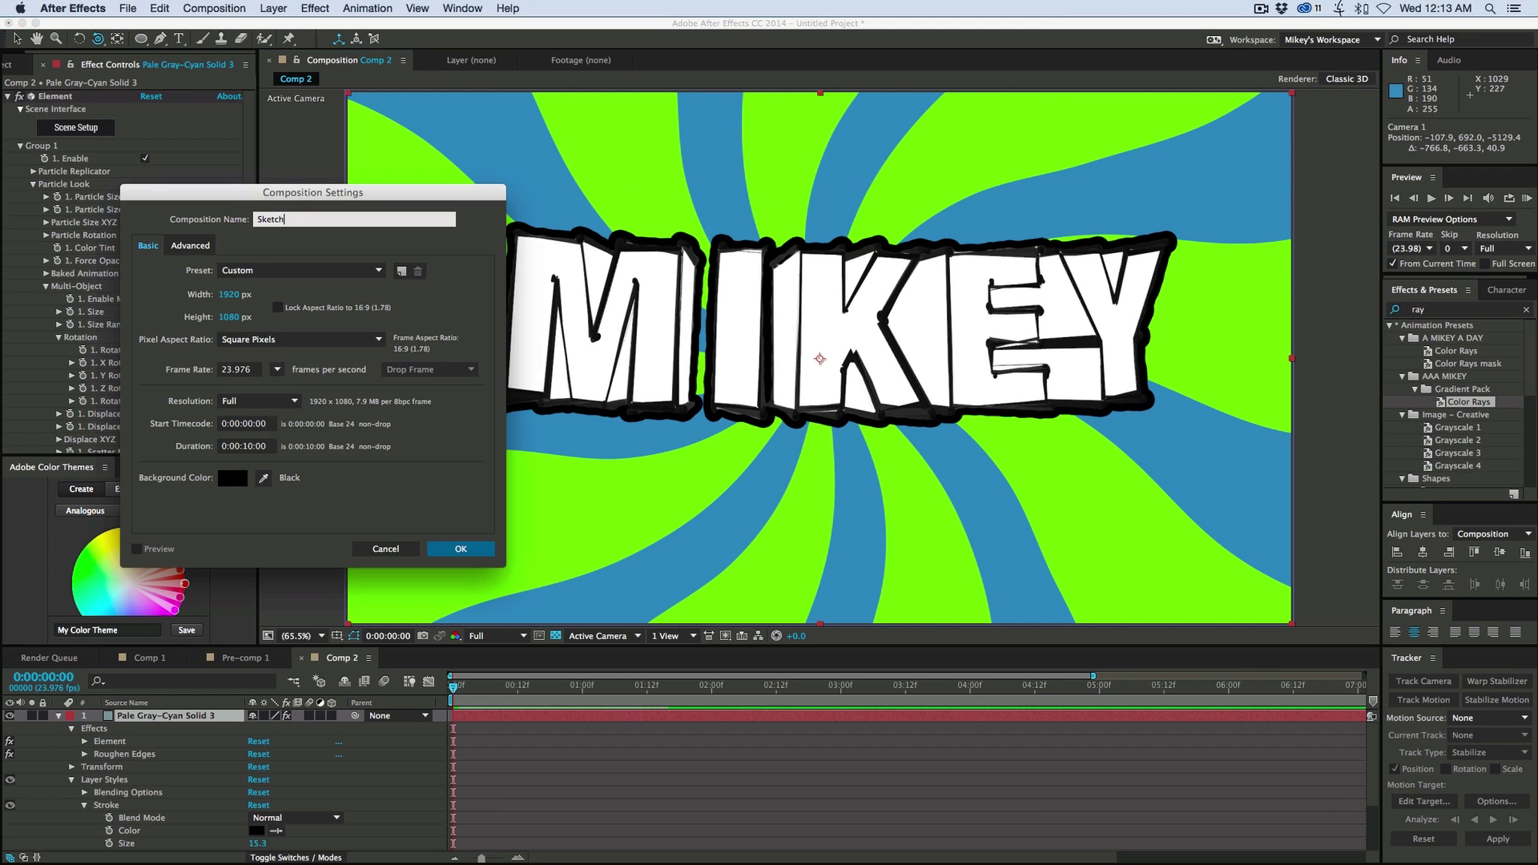
pyautogui.write('y text')
pyautogui.press('Return')
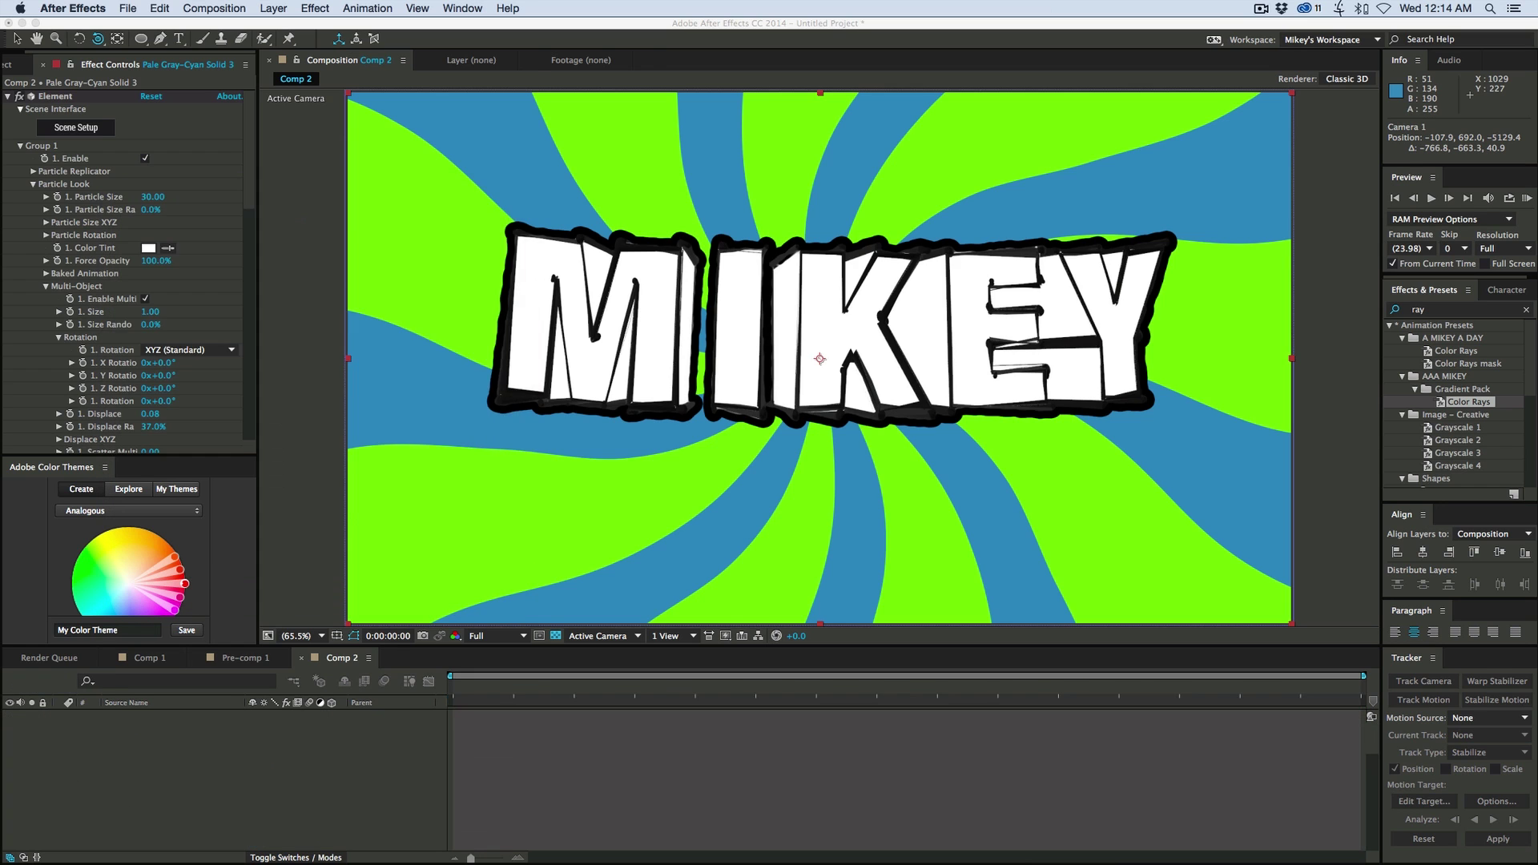
# Add the text 'AE', fit the view, scale it to 172% and centre it vertically
pyautogui.press('super+t')
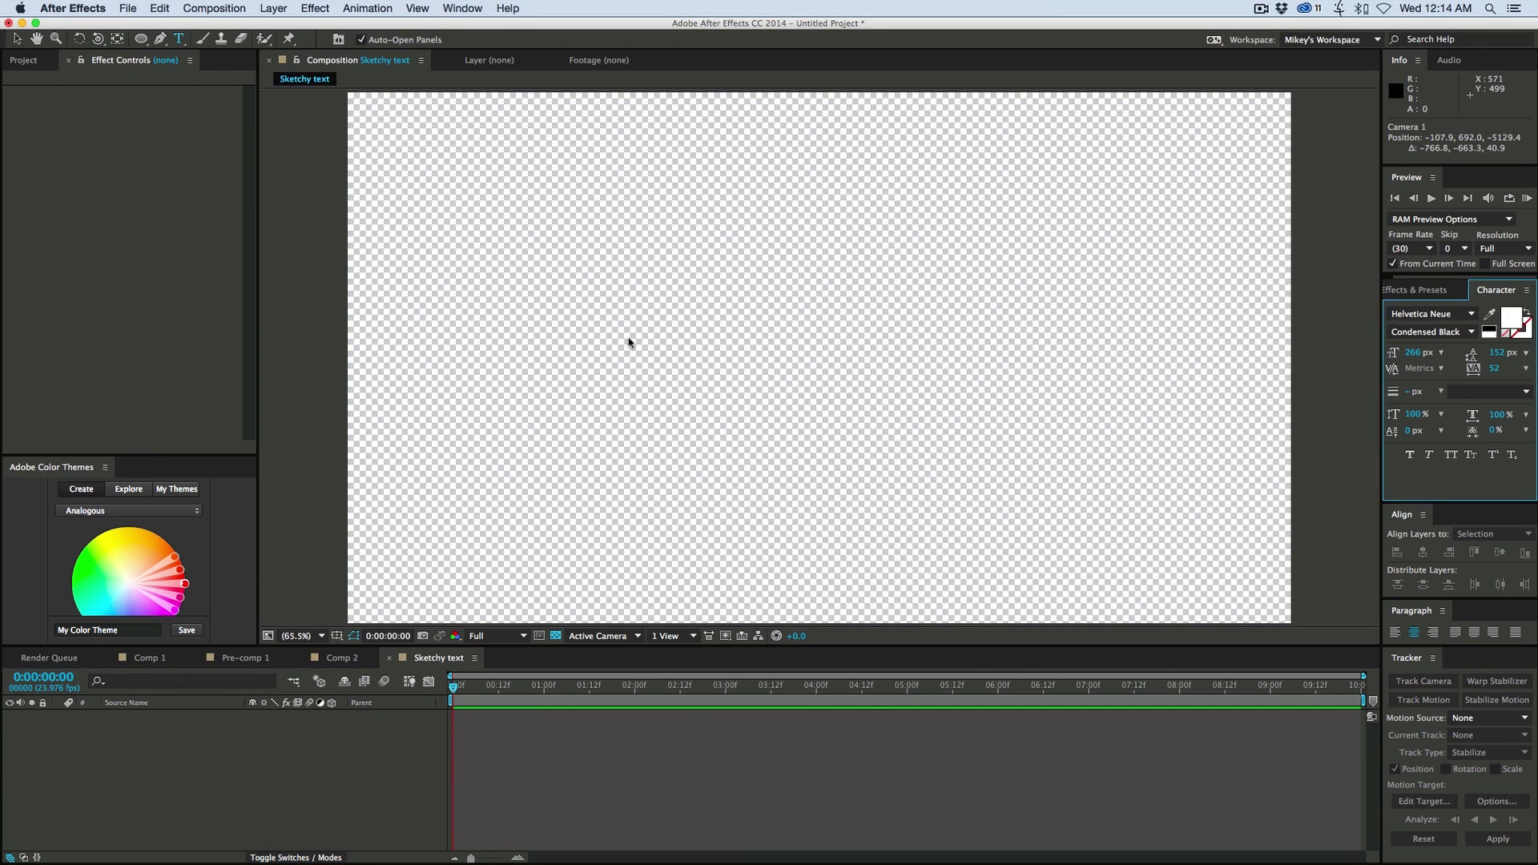
pyautogui.click(628, 337)
pyautogui.write('AE')
pyautogui.press(',')
pyautogui.press(',')
pyautogui.press(',')
pyautogui.press(',')
pyautogui.press(',')
pyautogui.press(',')
pyautogui.press(',')
pyautogui.press(',')
pyautogui.press(',')
pyautogui.press(',')
pyautogui.press(',')
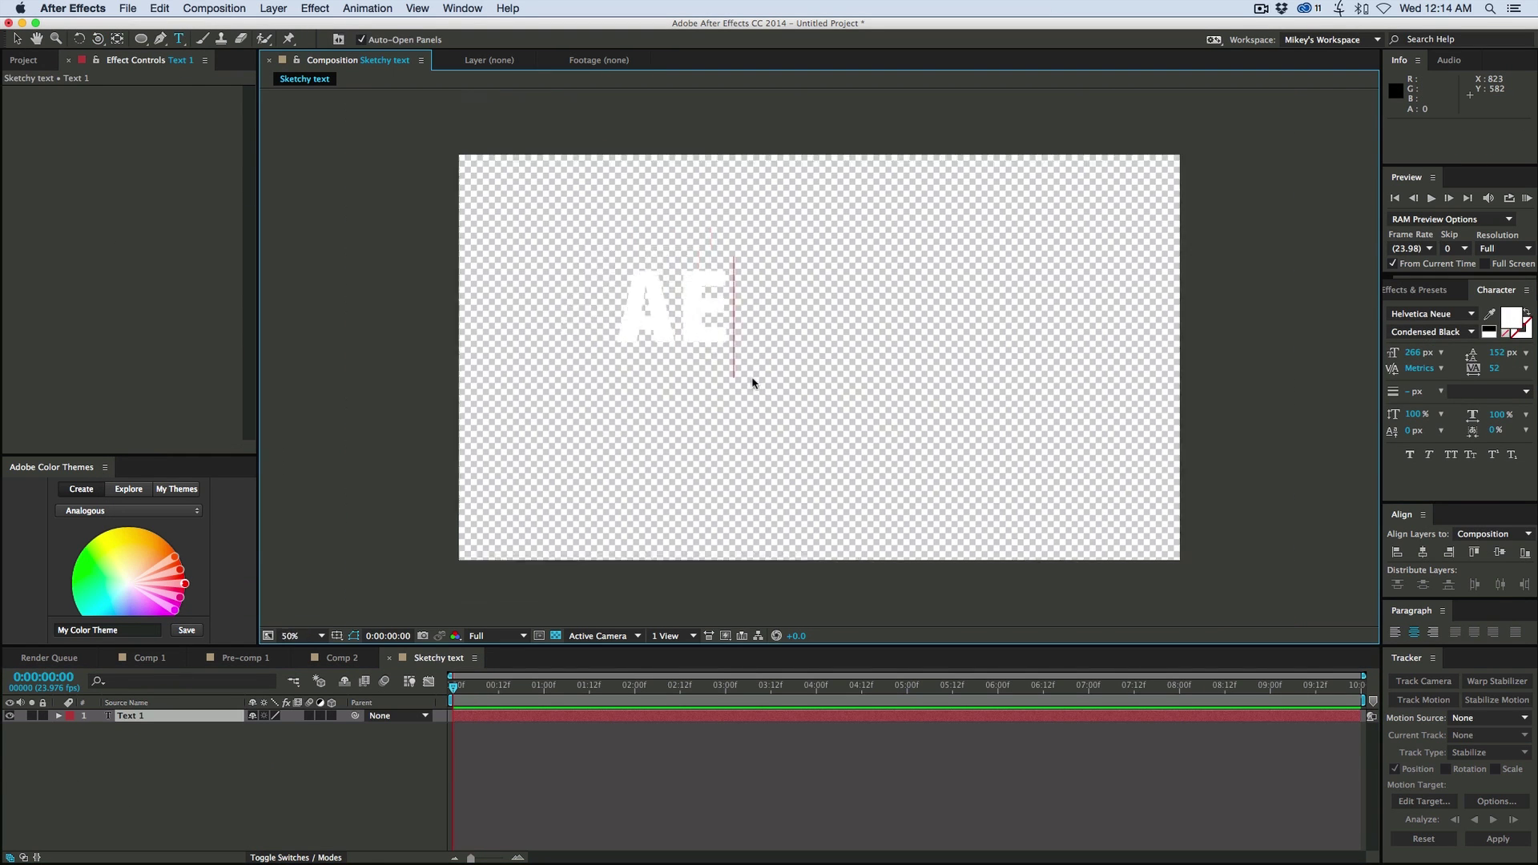
pyautogui.click(307, 637)
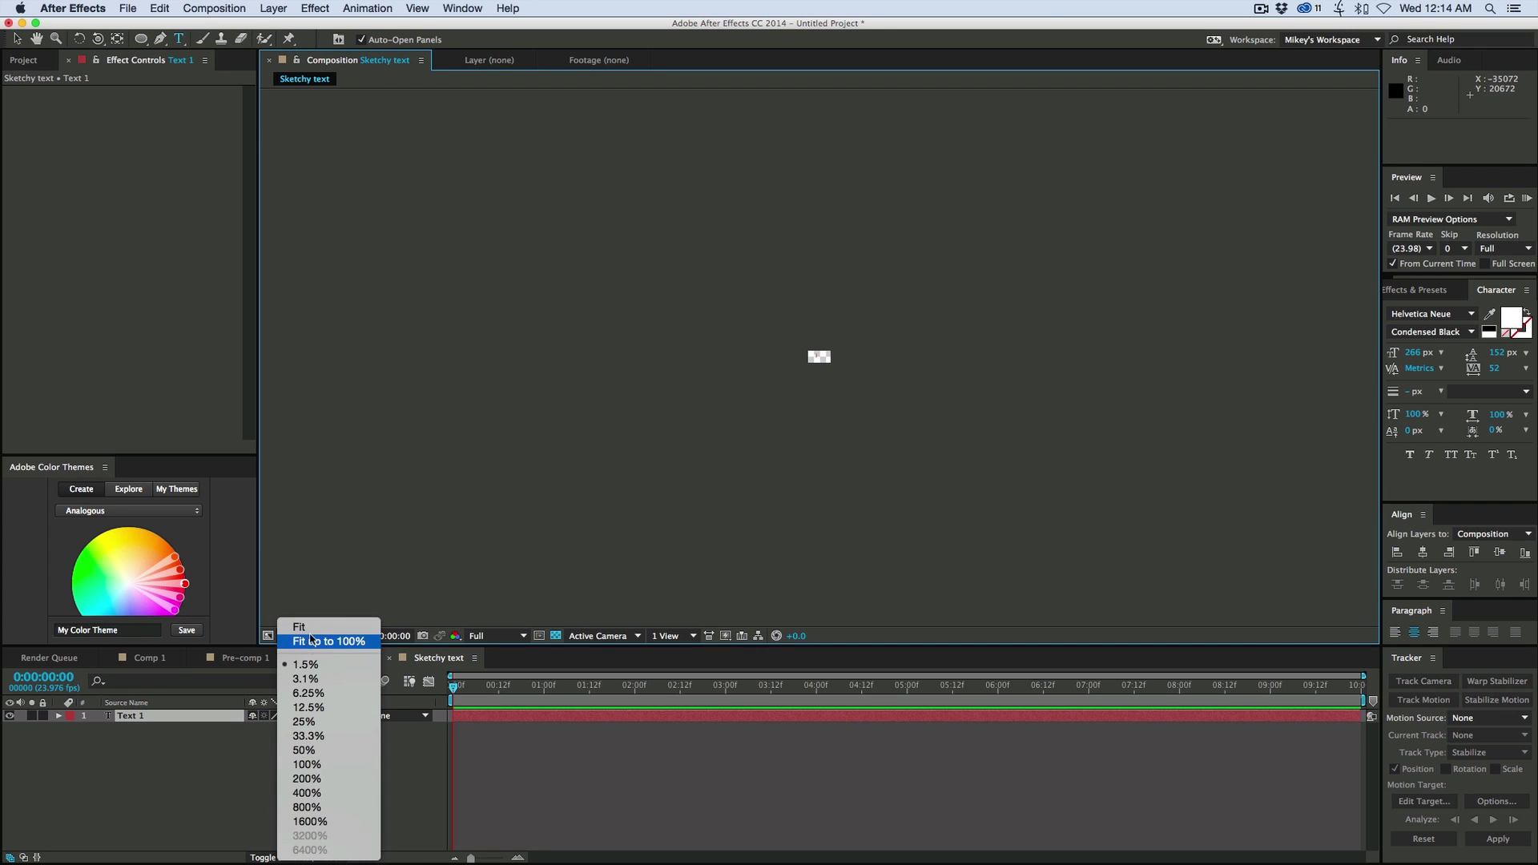
pyautogui.click(312, 639)
pyautogui.press('Escape')
pyautogui.moveTo(947, 297); pyautogui.dragTo(1098, 242)
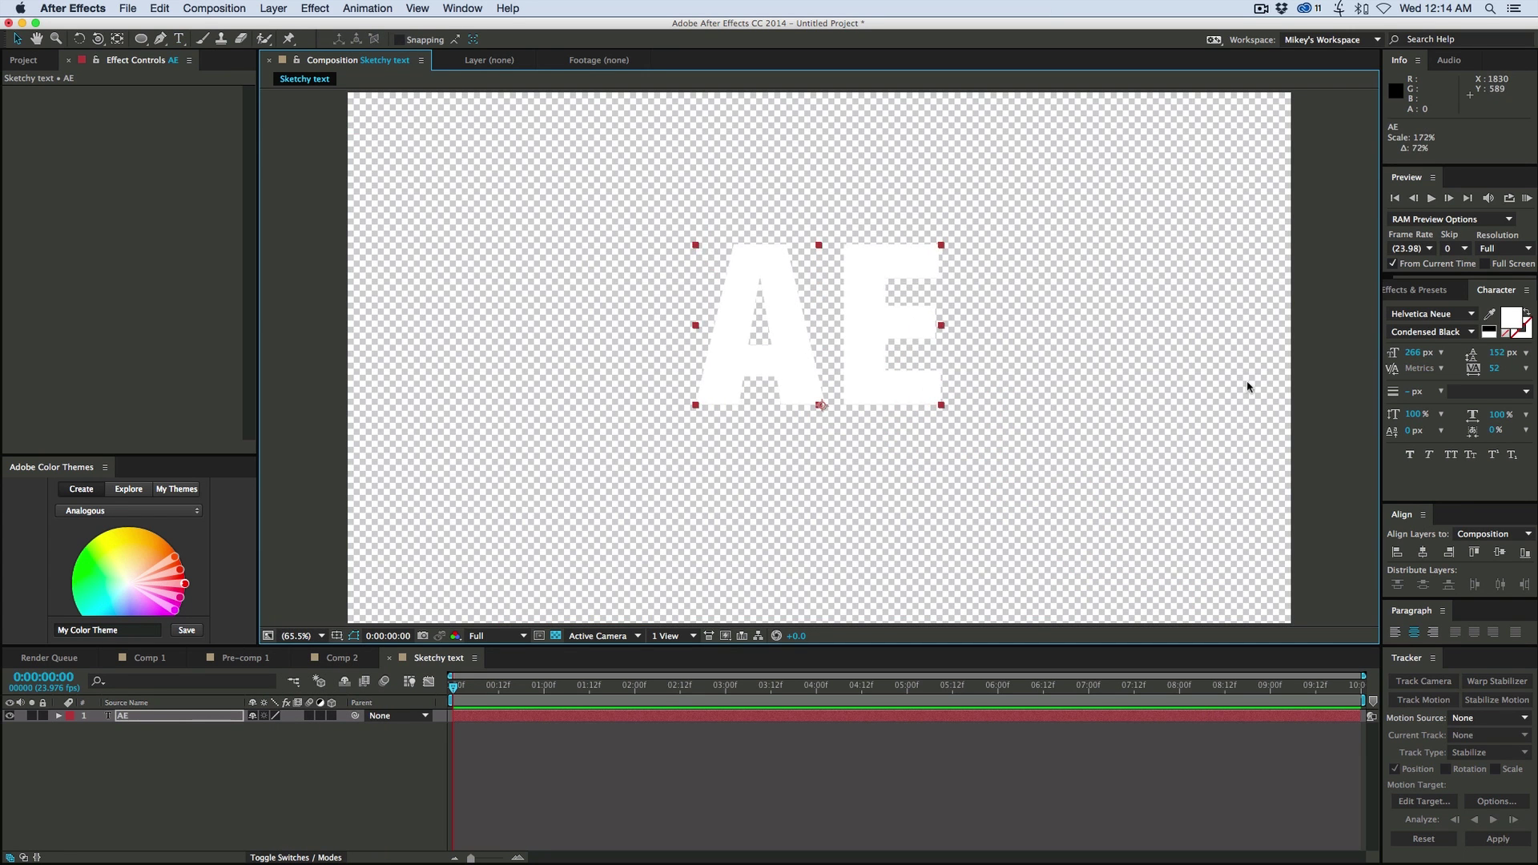
pyautogui.click(1499, 552)
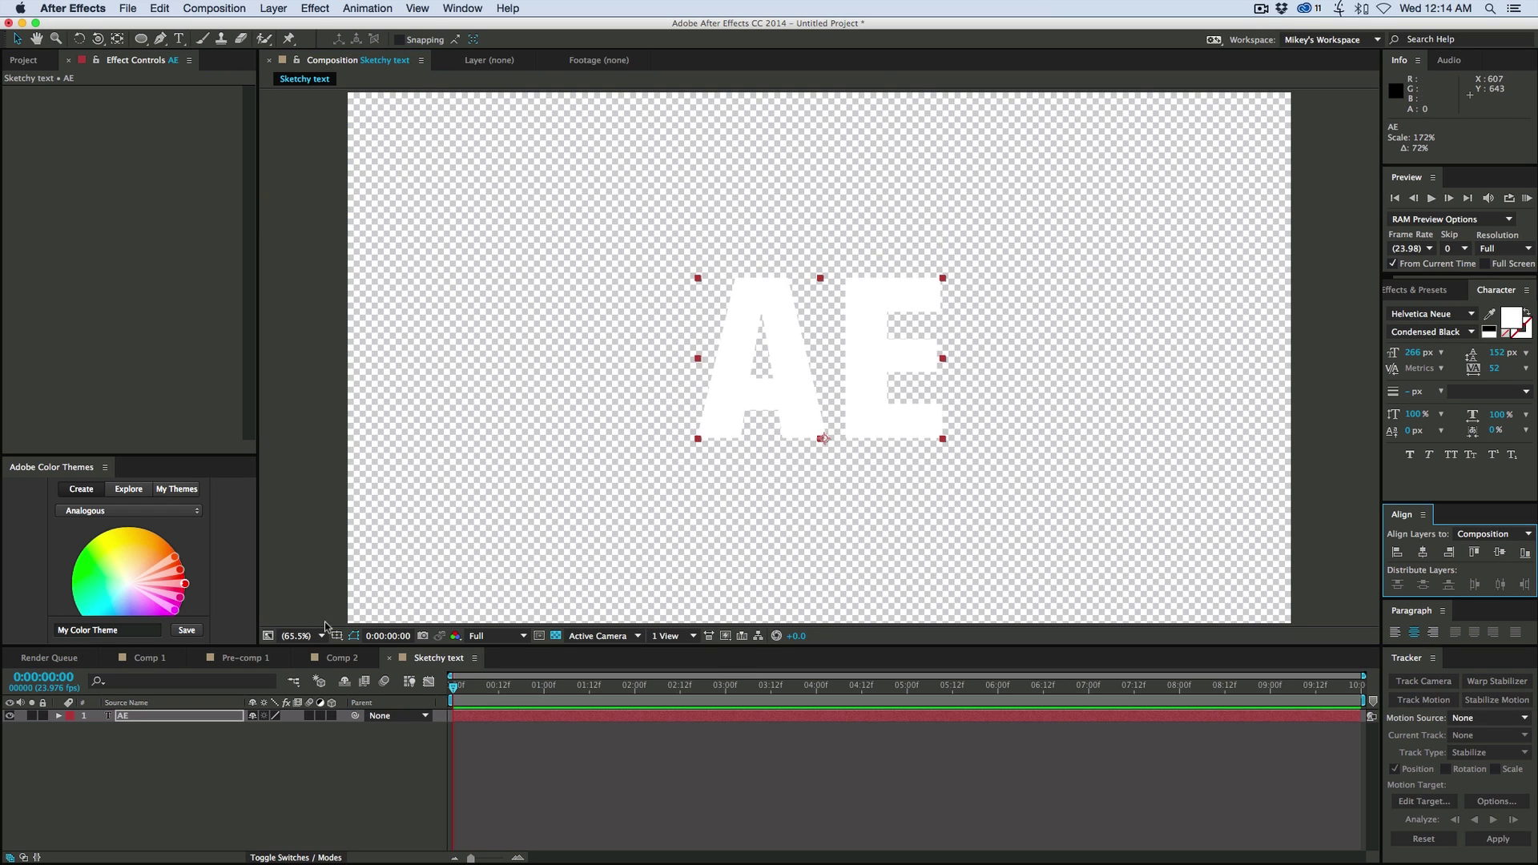
pyautogui.click(267, 12)
# Create a solid named E3D and place it below the AE text layer
pyautogui.moveTo(276, 28)
pyautogui.click(489, 42)
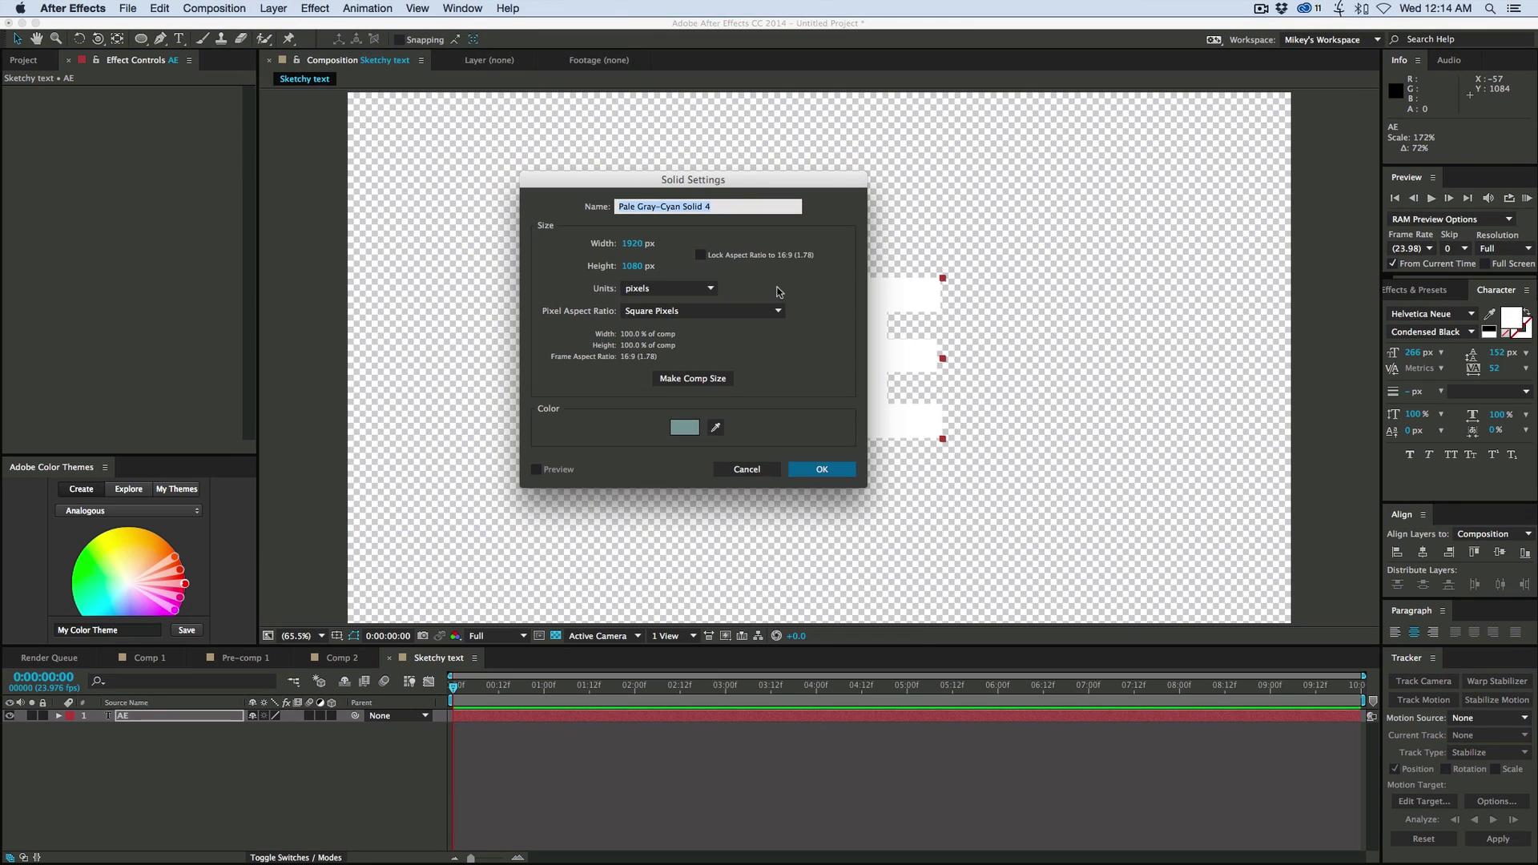
pyautogui.write('E3D')
pyautogui.press('Return')
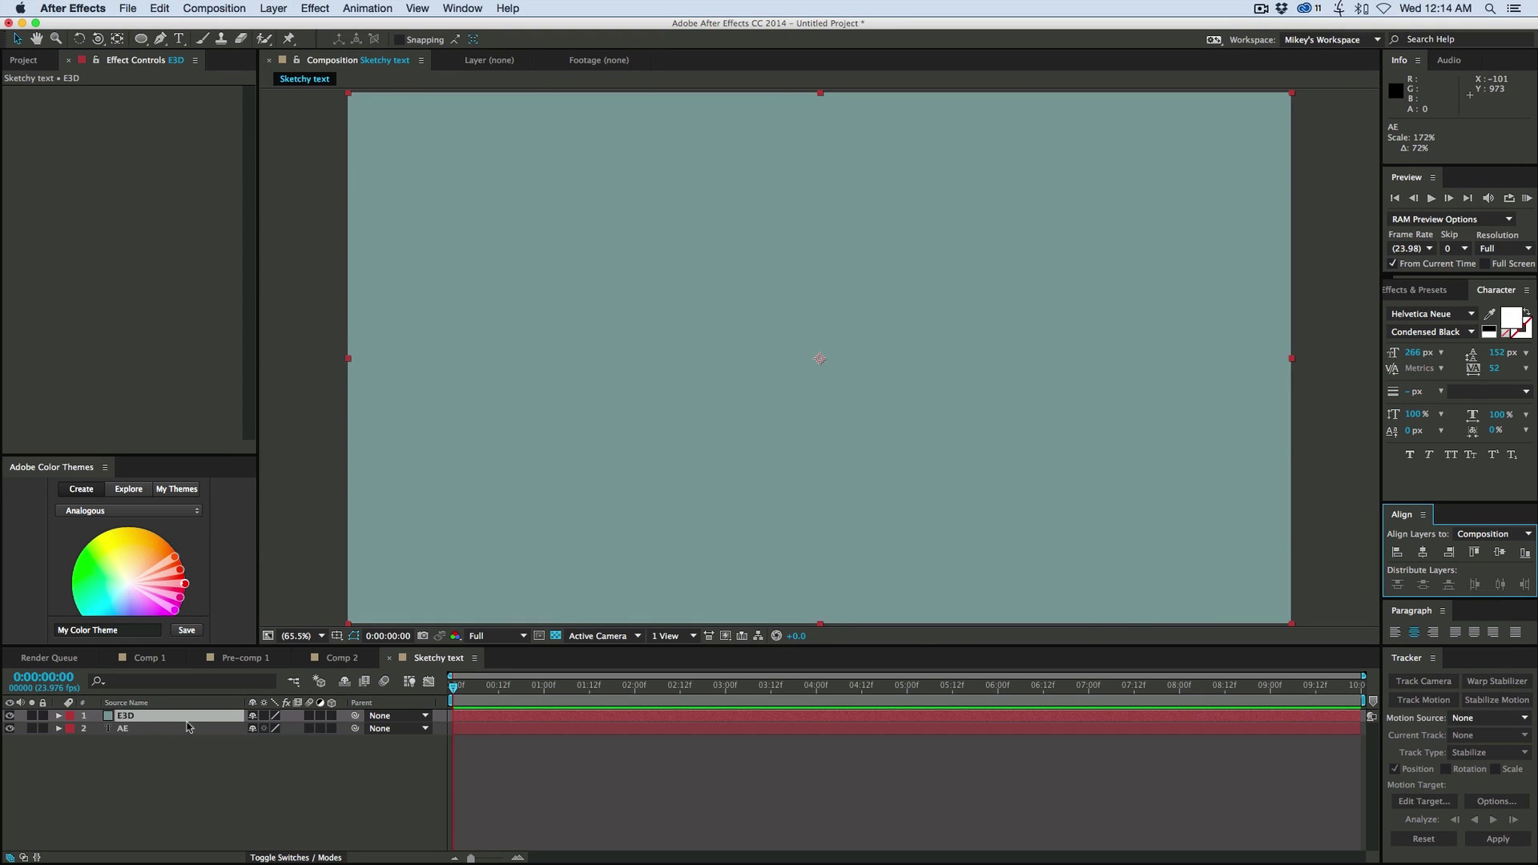
pyautogui.moveTo(189, 726); pyautogui.dragTo(186, 758)
# Duplicate the solid, rename the copy Edge, move it to the top and hide it
pyautogui.press('super+d')
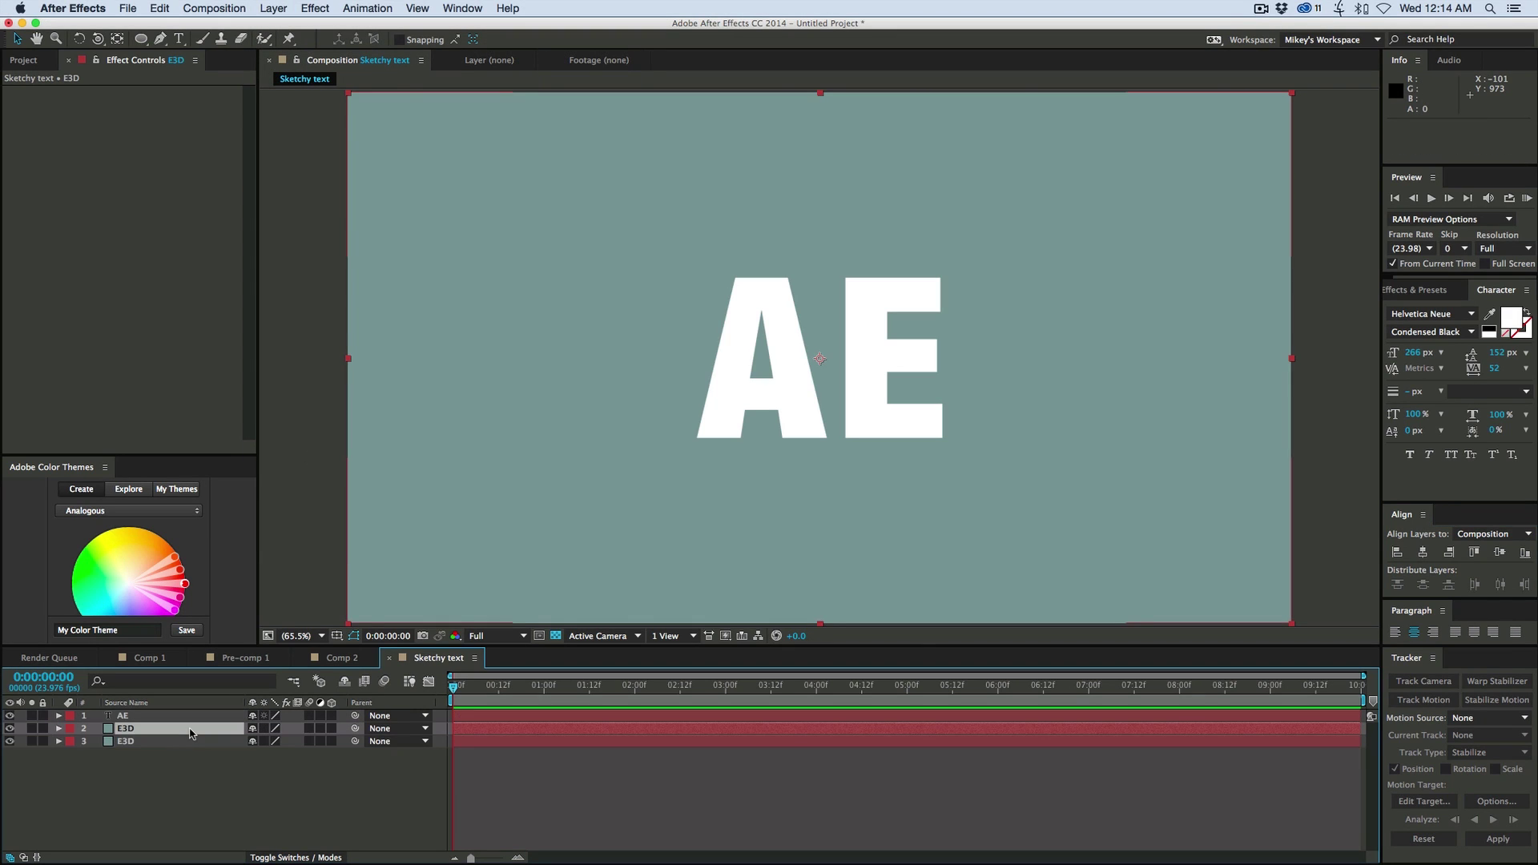
pyautogui.press('Return')
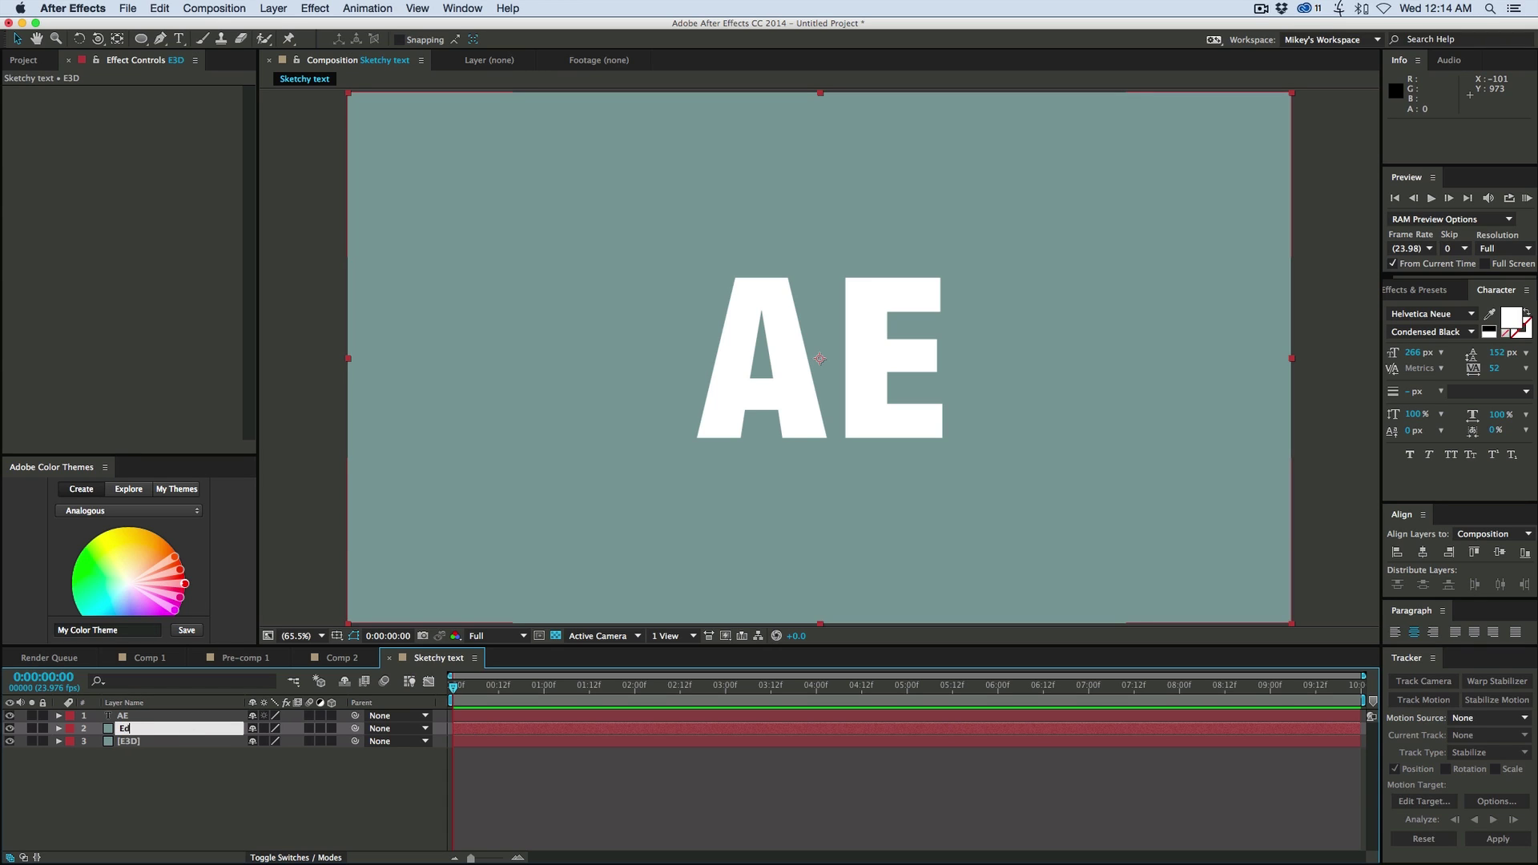
pyautogui.write('Edge')
pyautogui.press('Return')
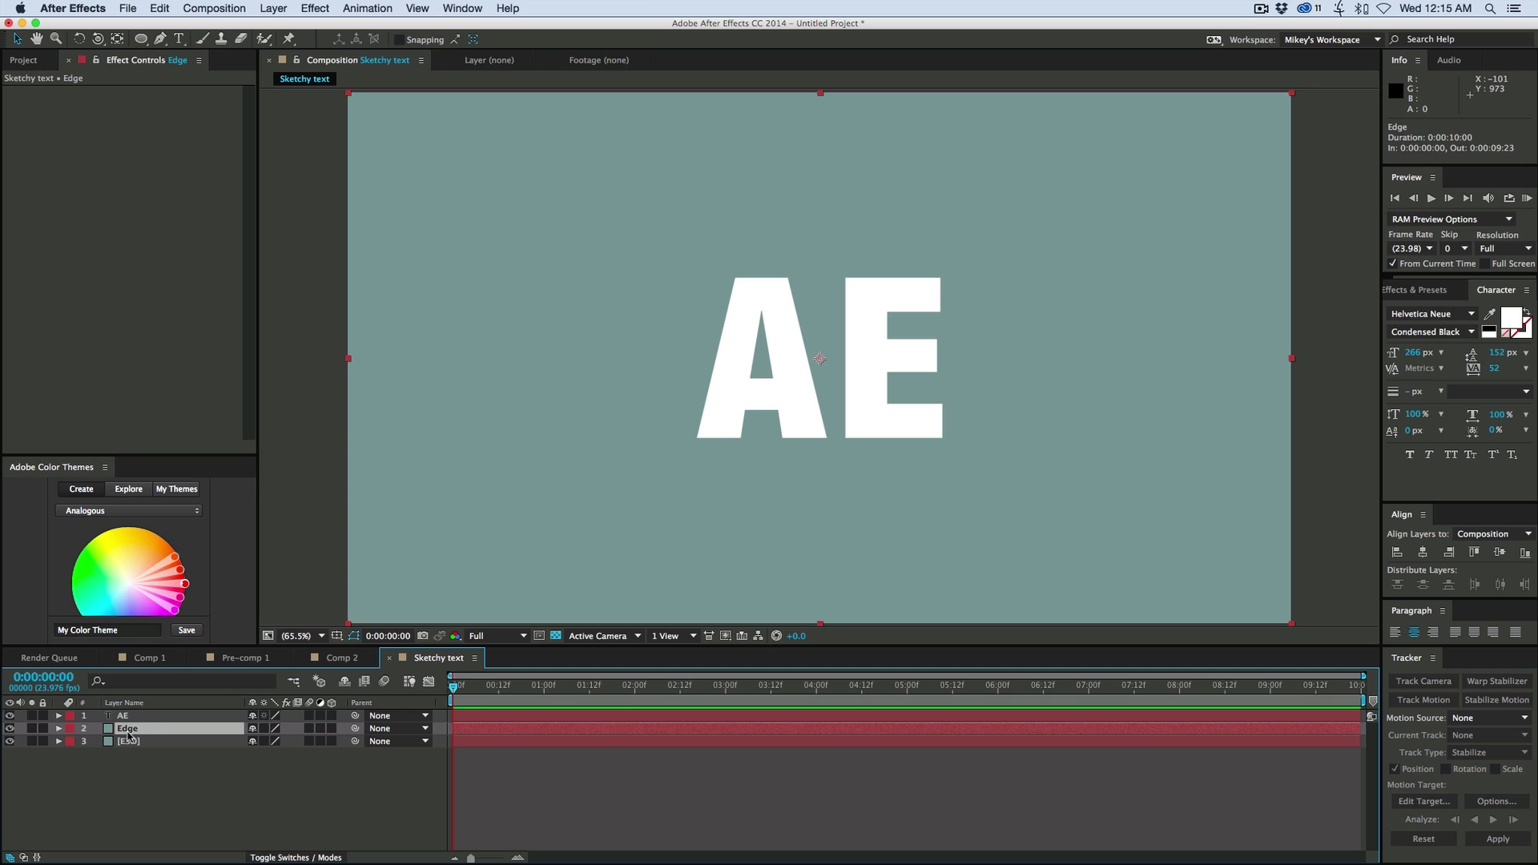
pyautogui.moveTo(151, 730); pyautogui.dragTo(160, 705)
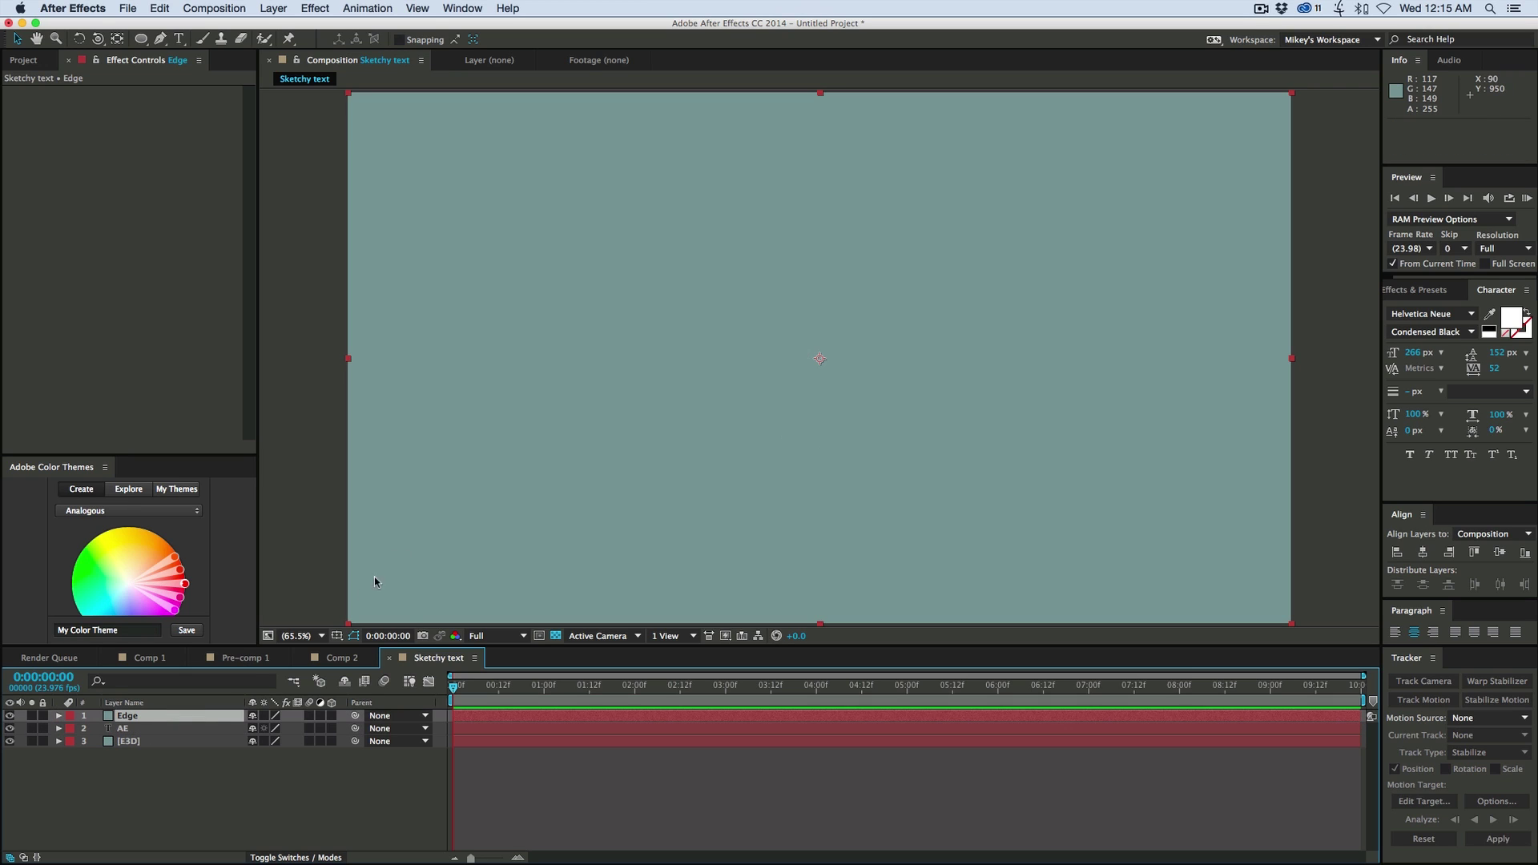
pyautogui.click(10, 716)
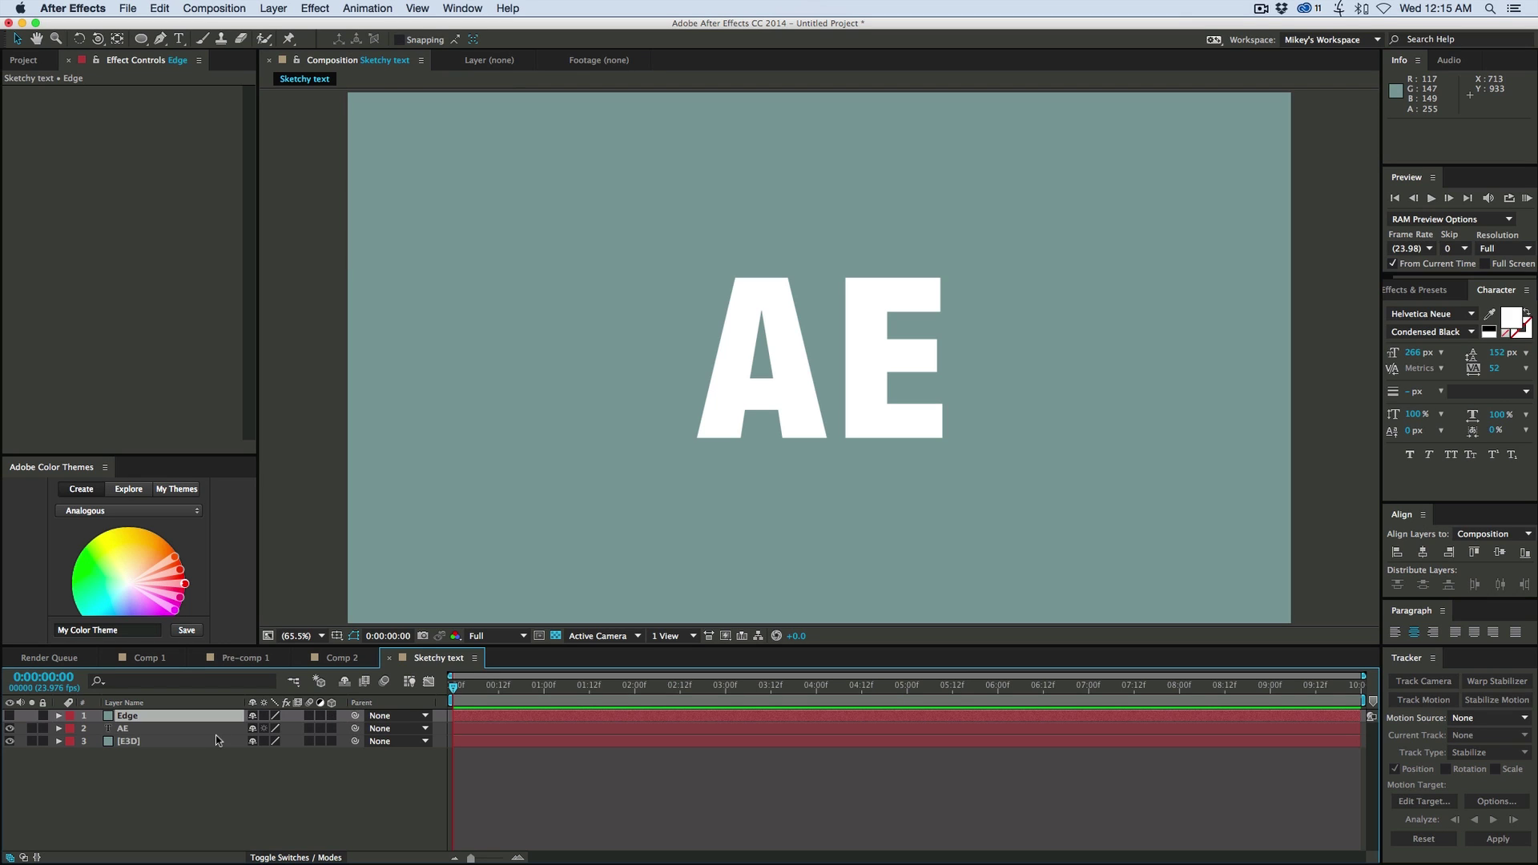
# At 200% zoom, draw a small ellipse mask on the A's top-left corner of Edge
pyautogui.press('.')
pyautogui.press('.')
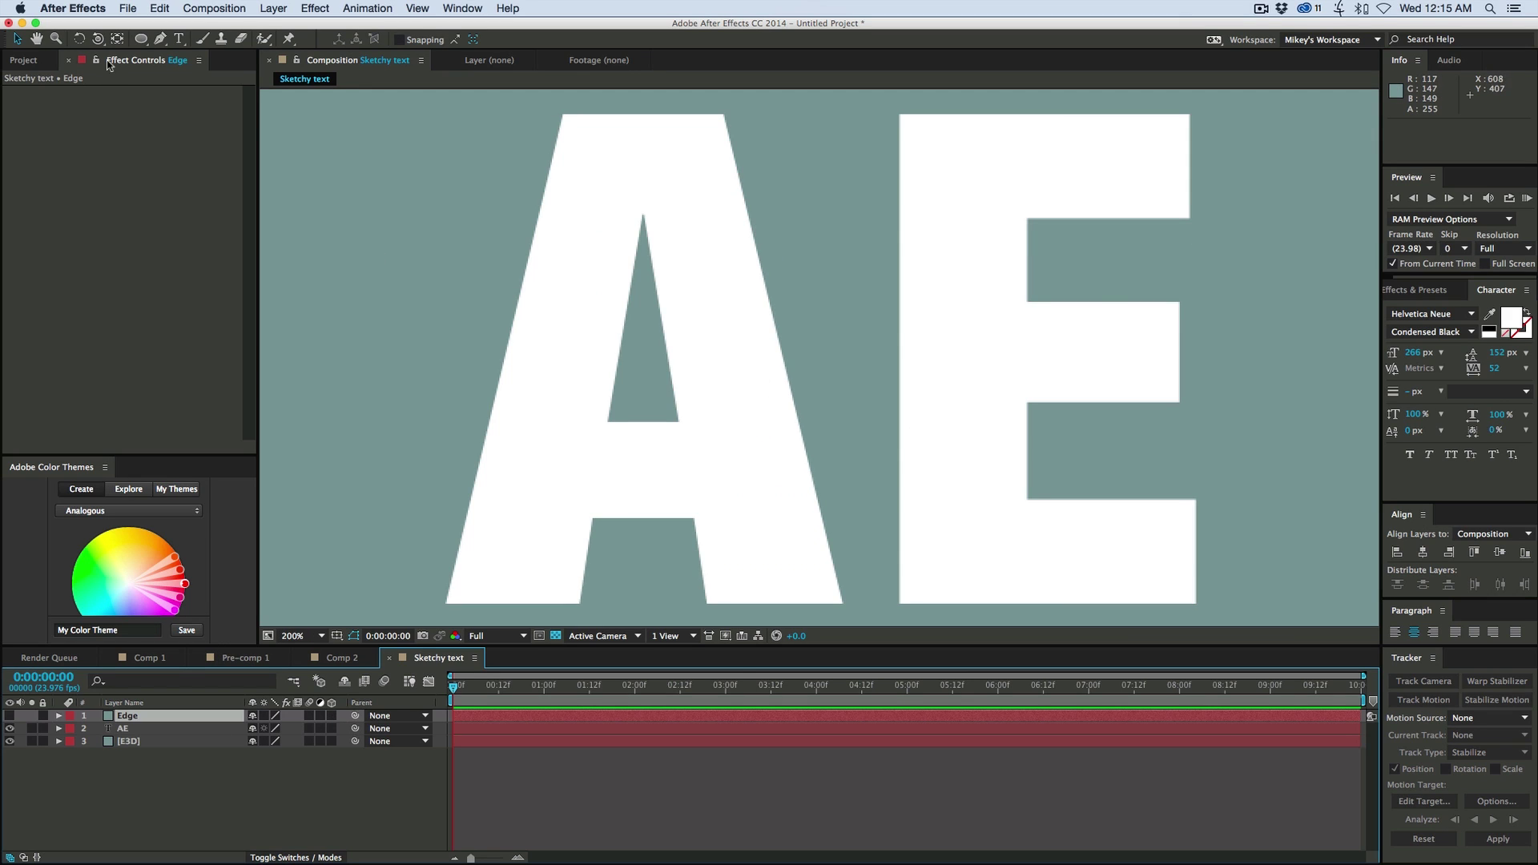
pyautogui.click(141, 41)
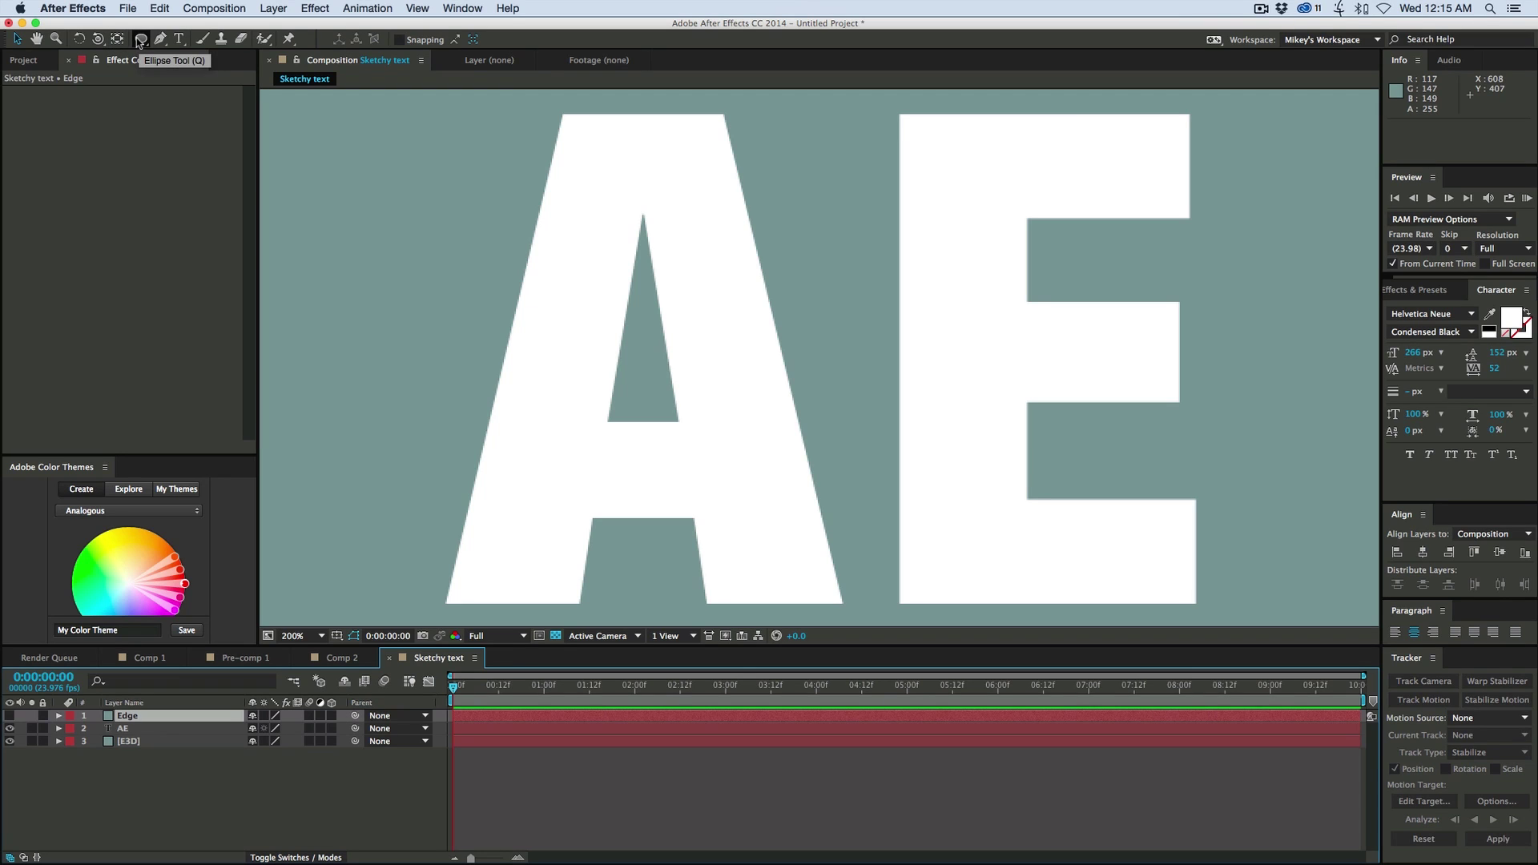
pyautogui.click(141, 40)
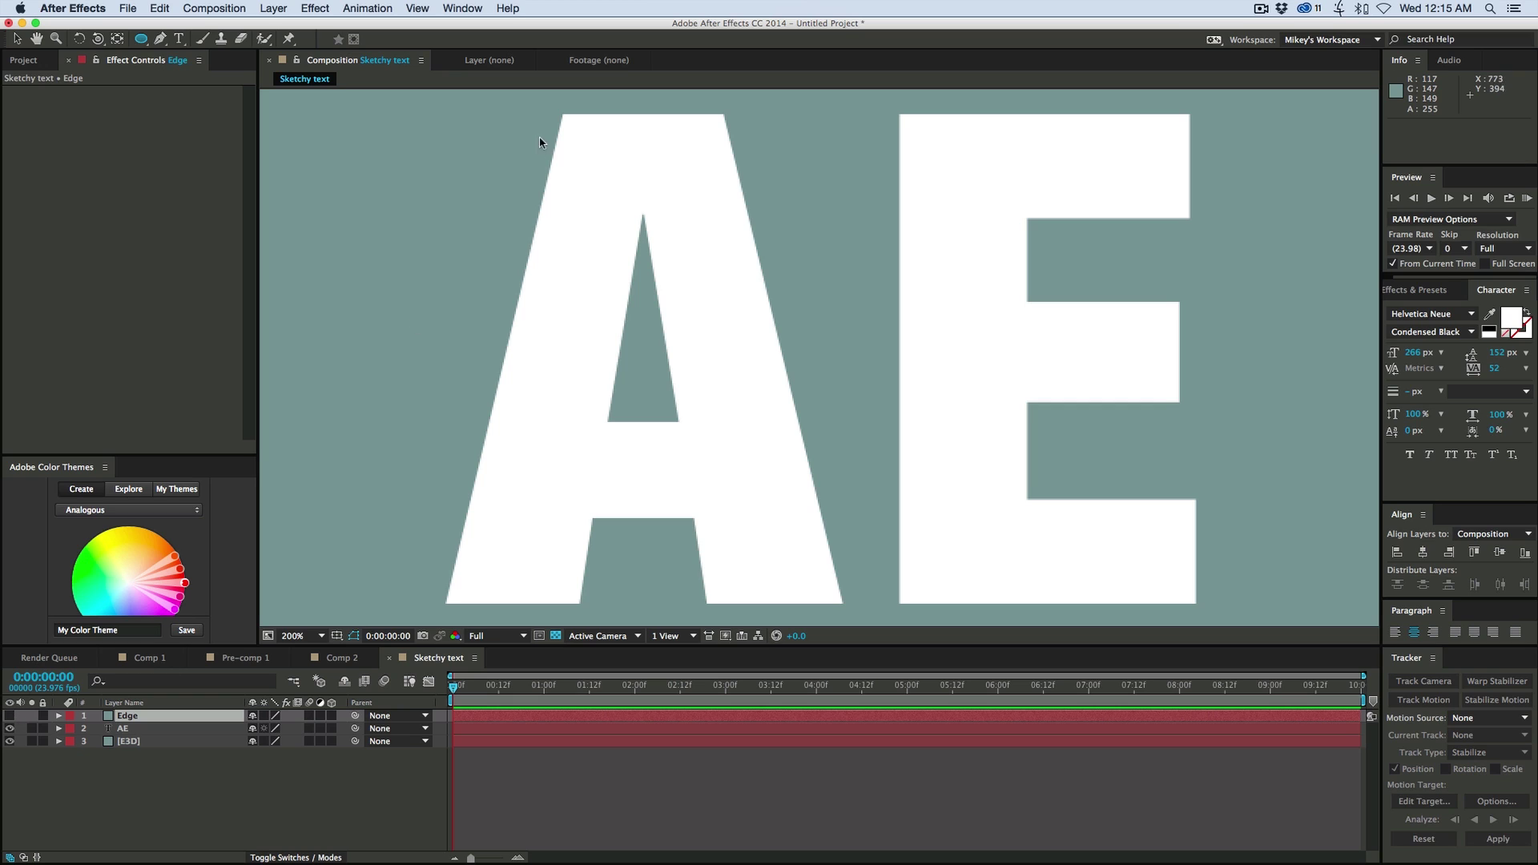
pyautogui.moveTo(562, 116); pyautogui.dragTo(571, 128)
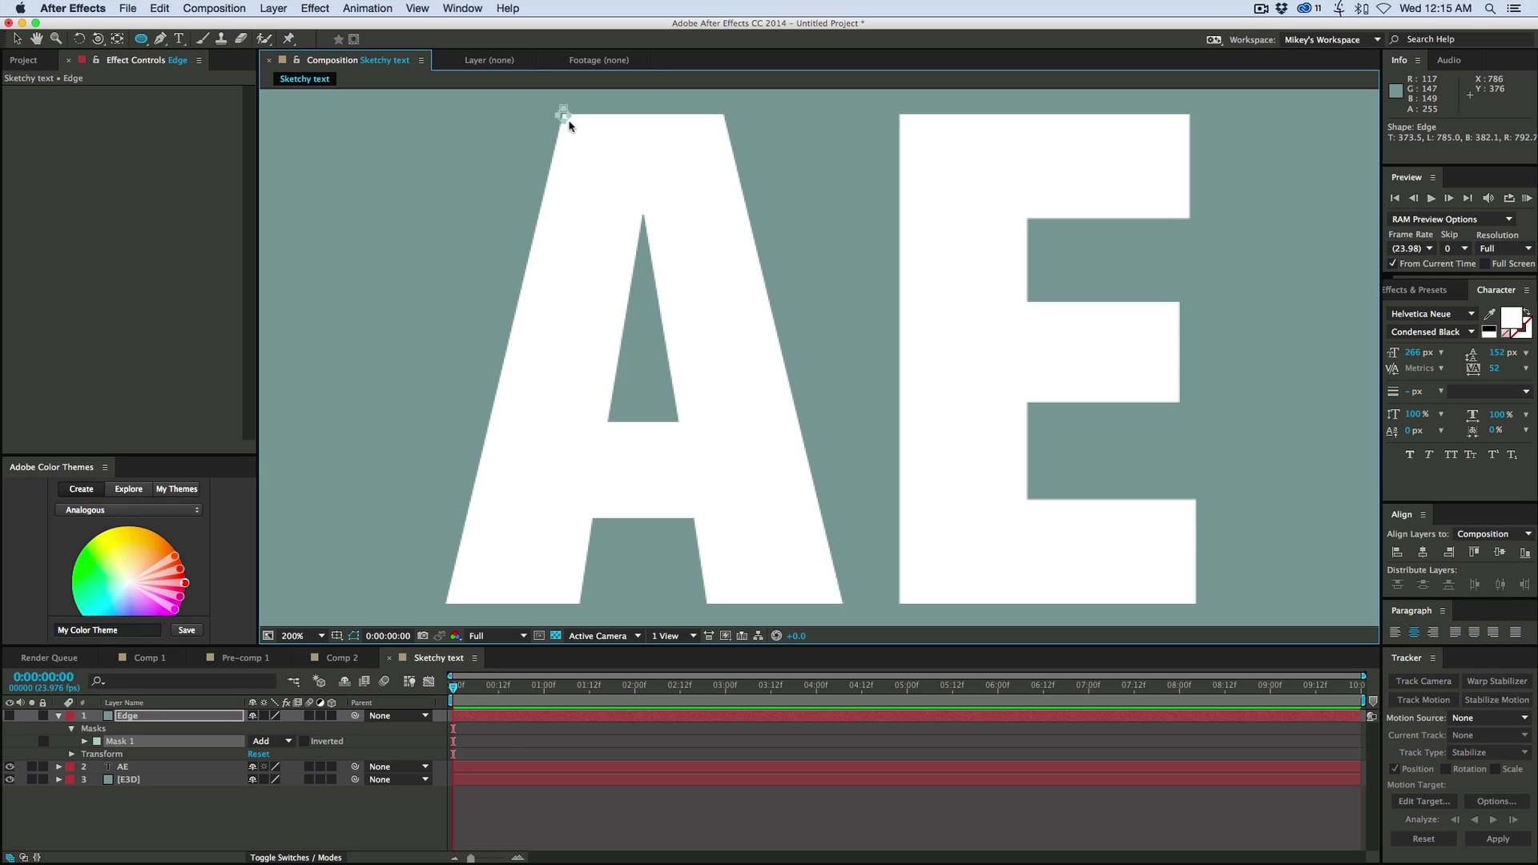
pyautogui.press('space')
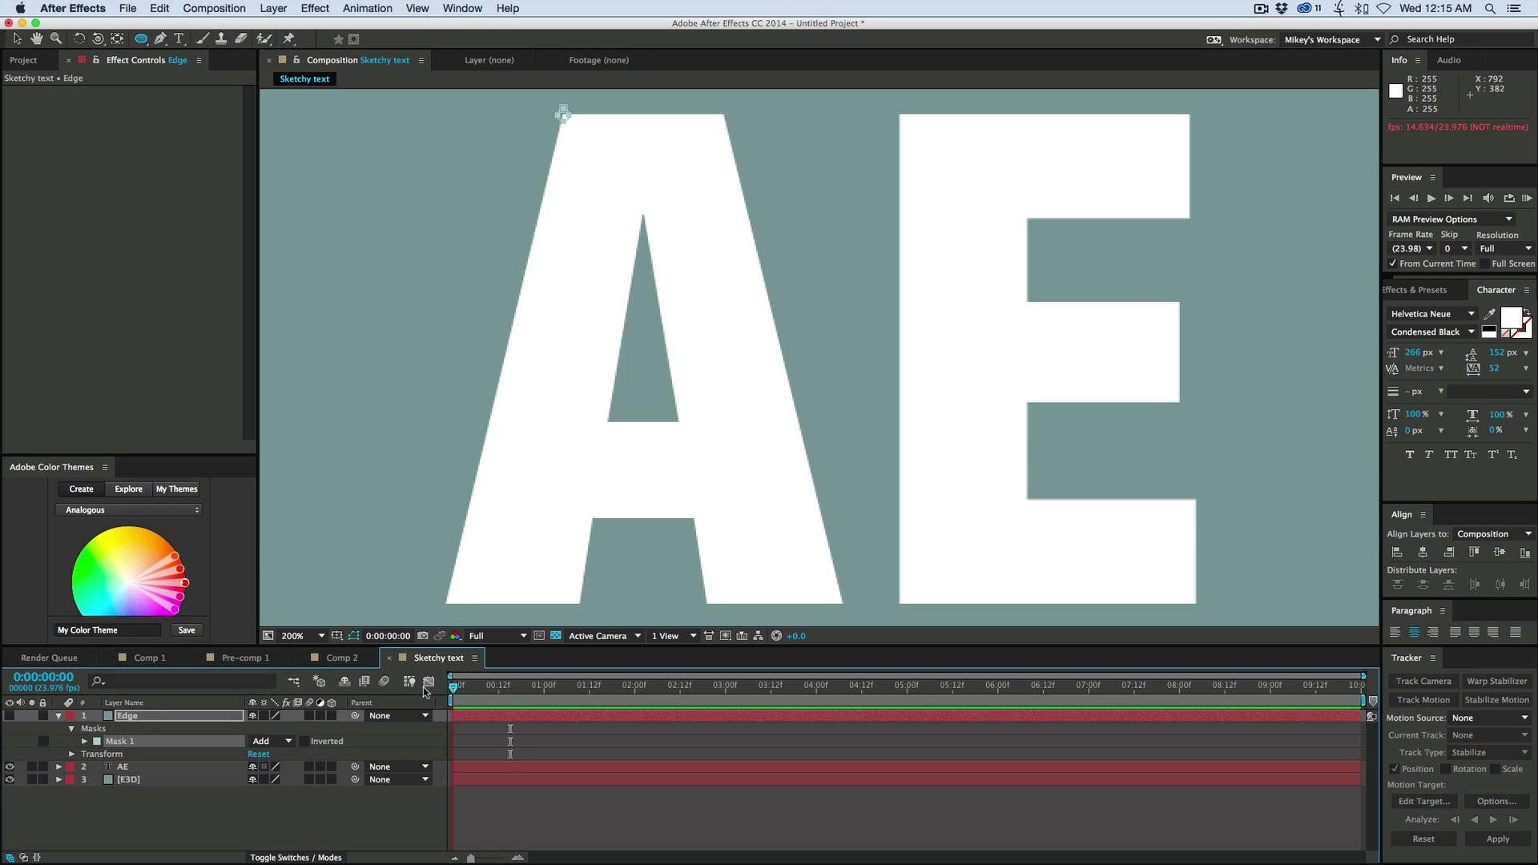
pyautogui.click(84, 742)
pyautogui.click(84, 742)
pyautogui.click(16, 38)
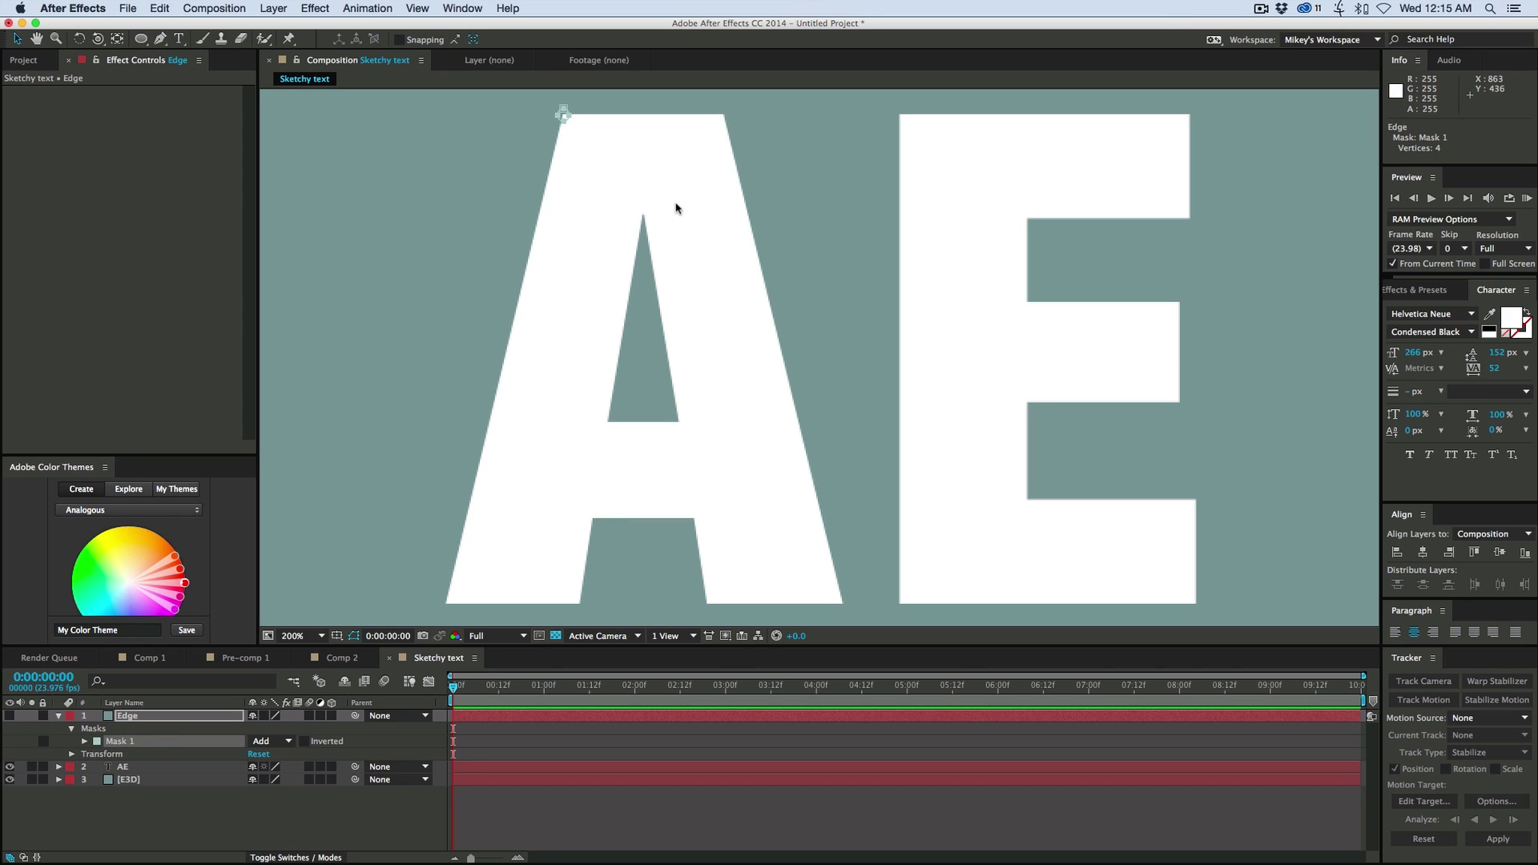
# Duplicate the mask onto the remaining A and E corners, 23 masks total, then return to 100%
pyautogui.press('super+d')
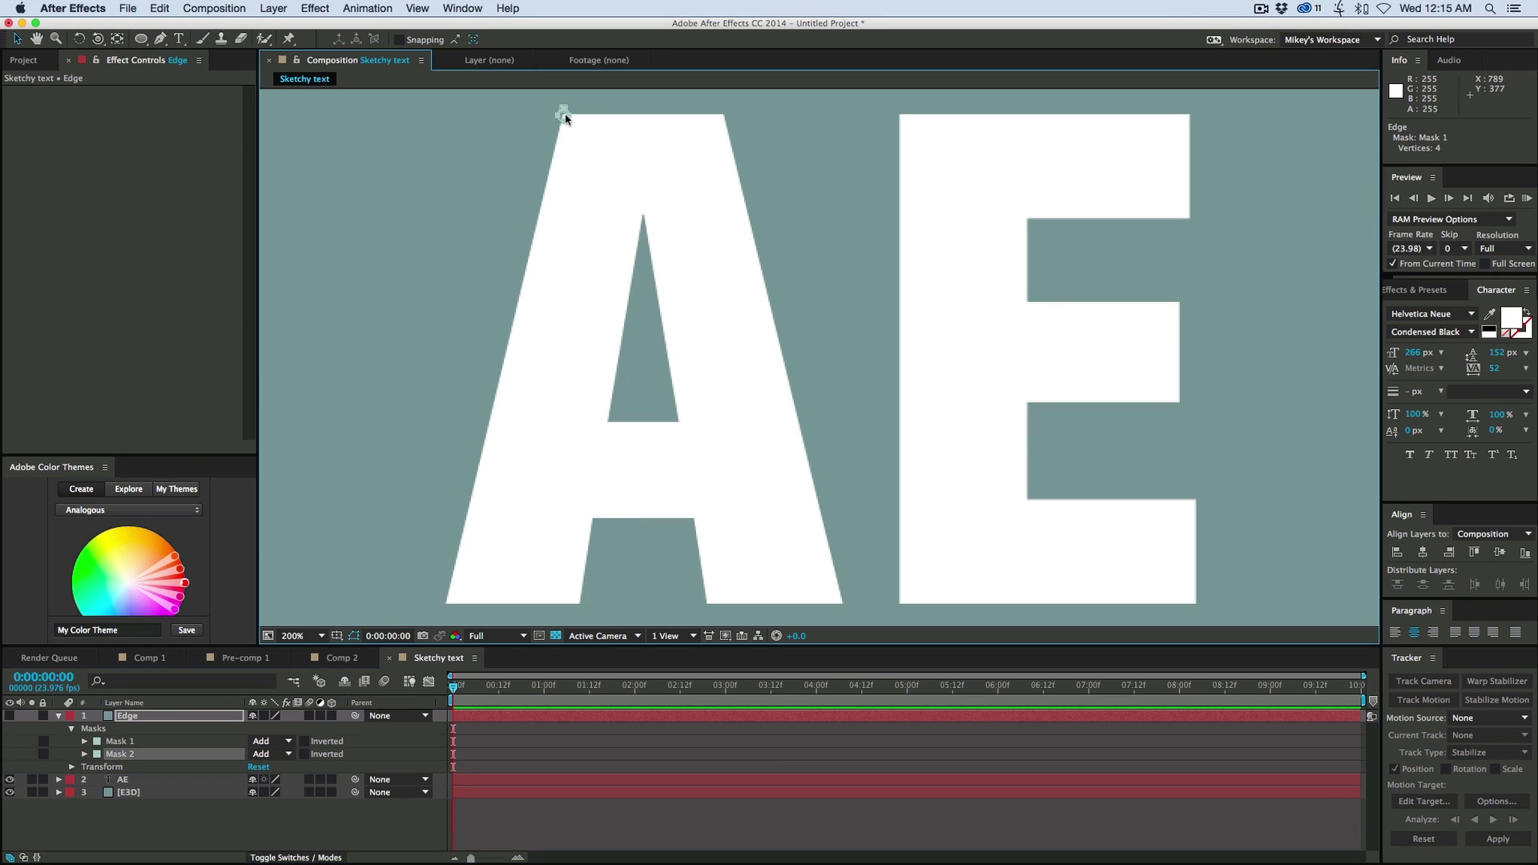
pyautogui.moveTo(563, 114); pyautogui.dragTo(680, 422)
pyautogui.press('super+d')
pyautogui.press('super+d')
pyautogui.press('super+d')
pyautogui.press('super+d')
pyautogui.press('super+d')
pyautogui.press('super+d')
pyautogui.press('super+d')
pyautogui.press('super+d')
pyautogui.press('super+d')
pyautogui.moveTo(679, 422); pyautogui.dragTo(899, 601)
pyautogui.press('super+d')
pyautogui.press('super+d')
pyautogui.press('super+d')
pyautogui.press('super+d')
pyautogui.press('super+d')
pyautogui.press('super+d')
pyautogui.press('super+d')
pyautogui.press('super+d')
pyautogui.press('super+d')
pyautogui.press('super+d')
pyautogui.press('super+d')
pyautogui.press('super+d')
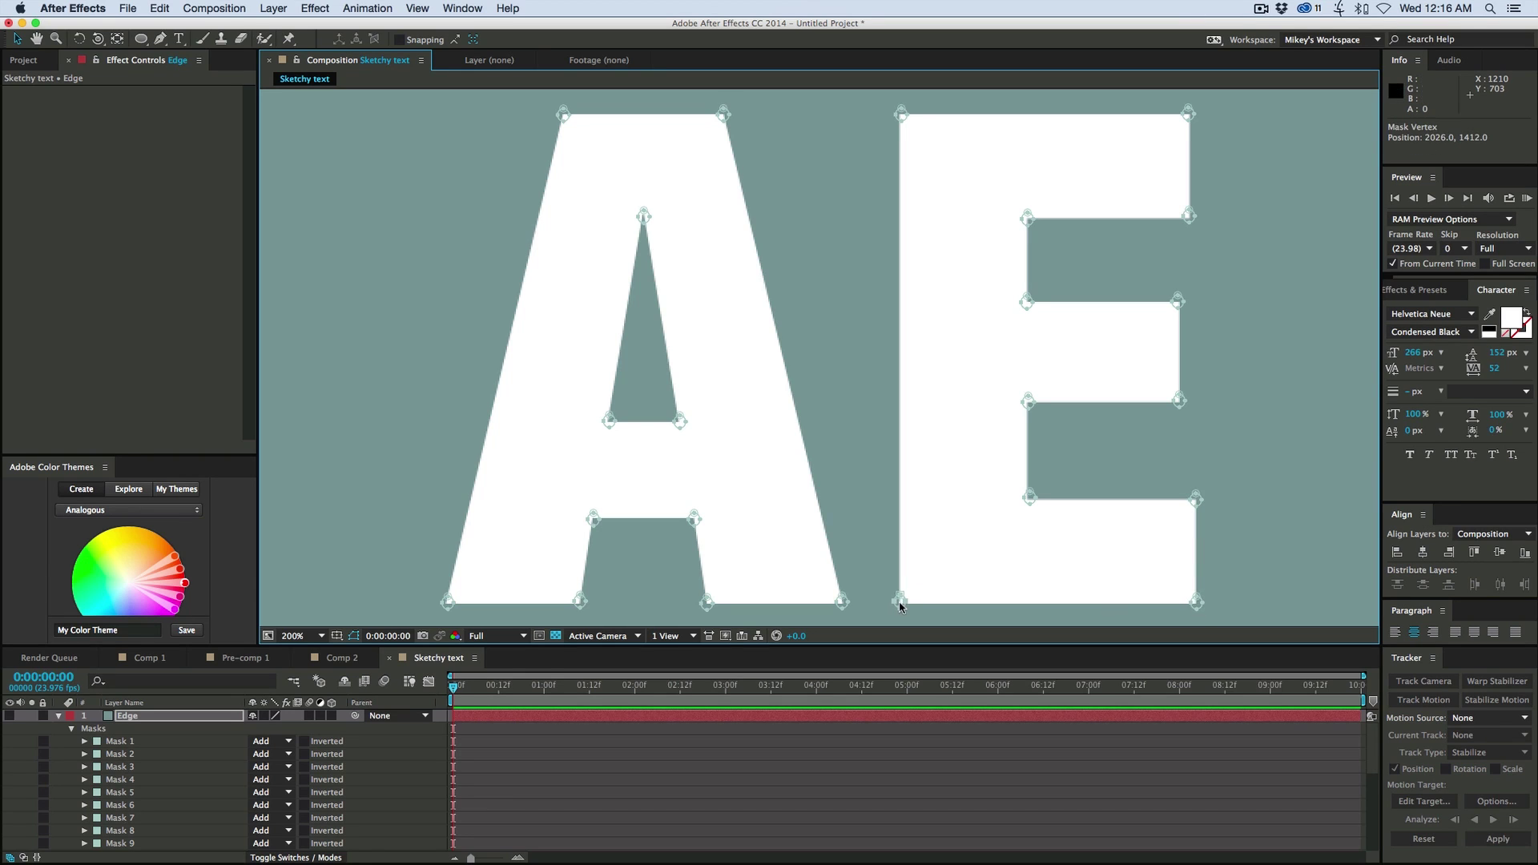
pyautogui.press(',')
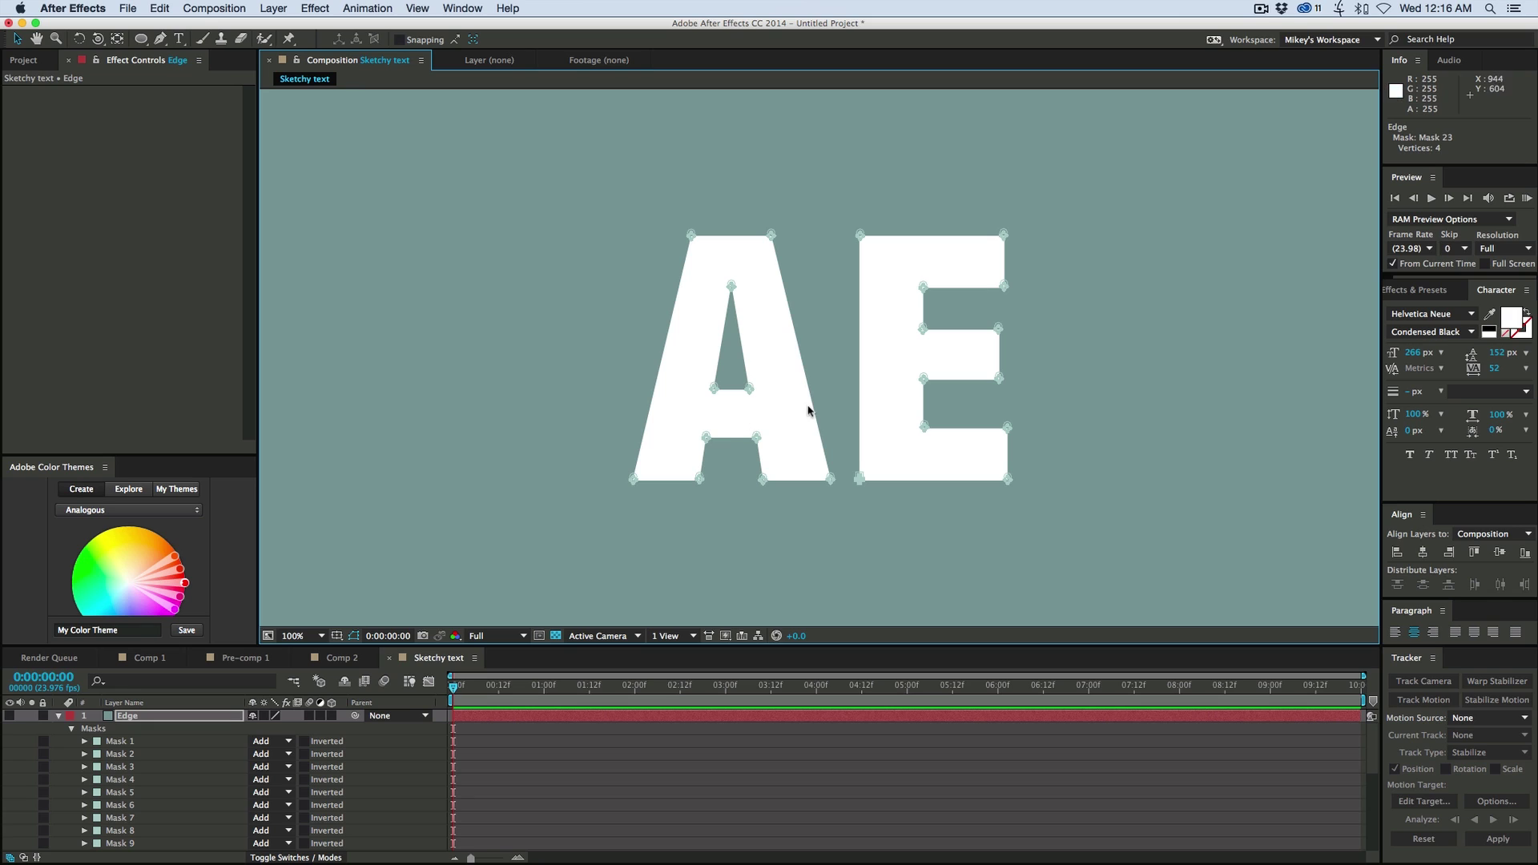
pyautogui.click(57, 716)
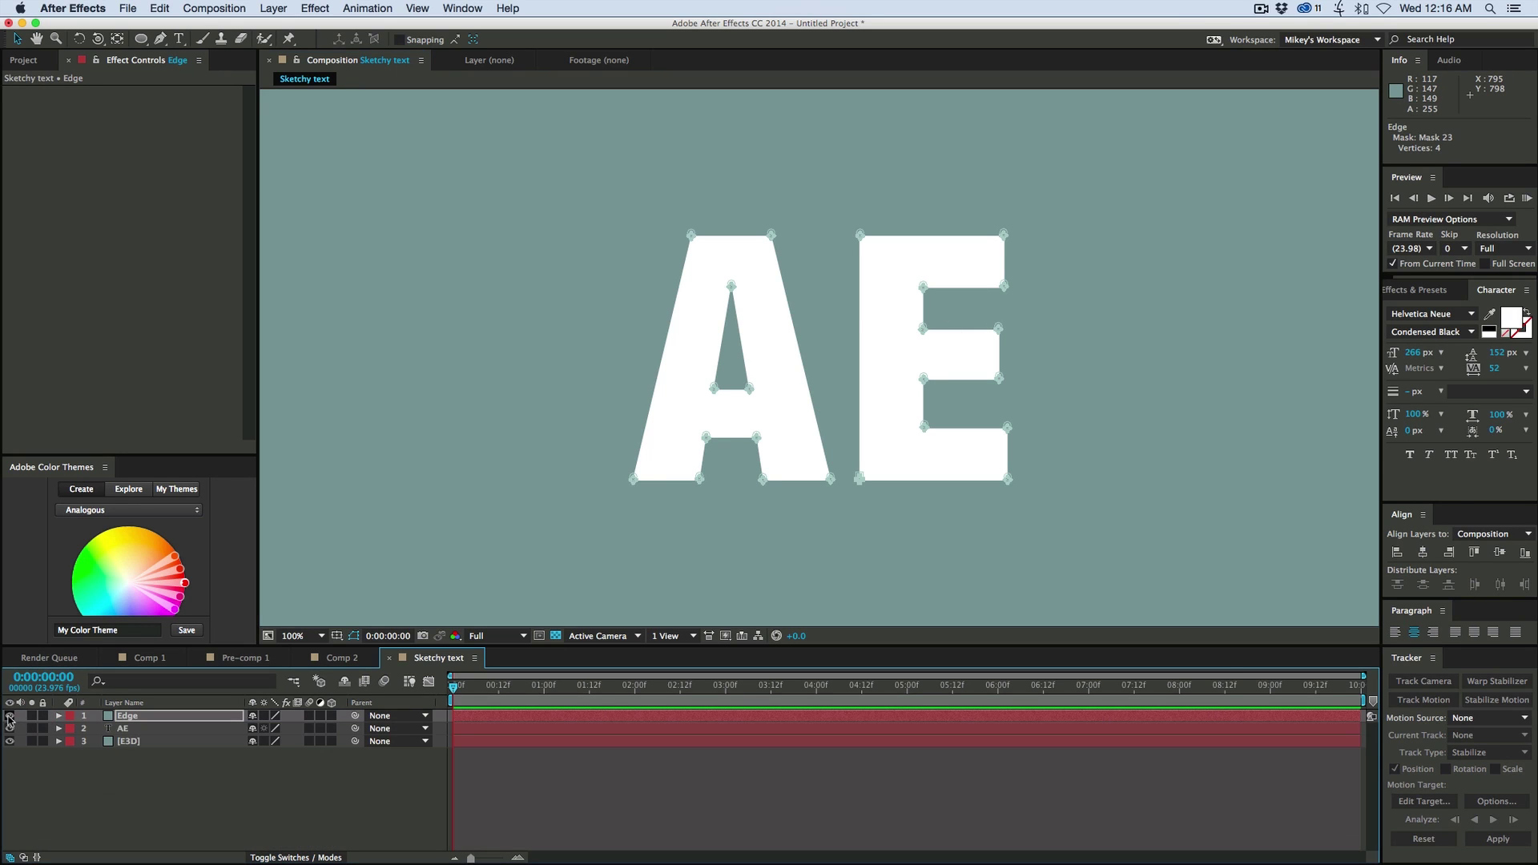
# Apply the Video Copilot Element effect to the E3D layer
pyautogui.click(502, 826)
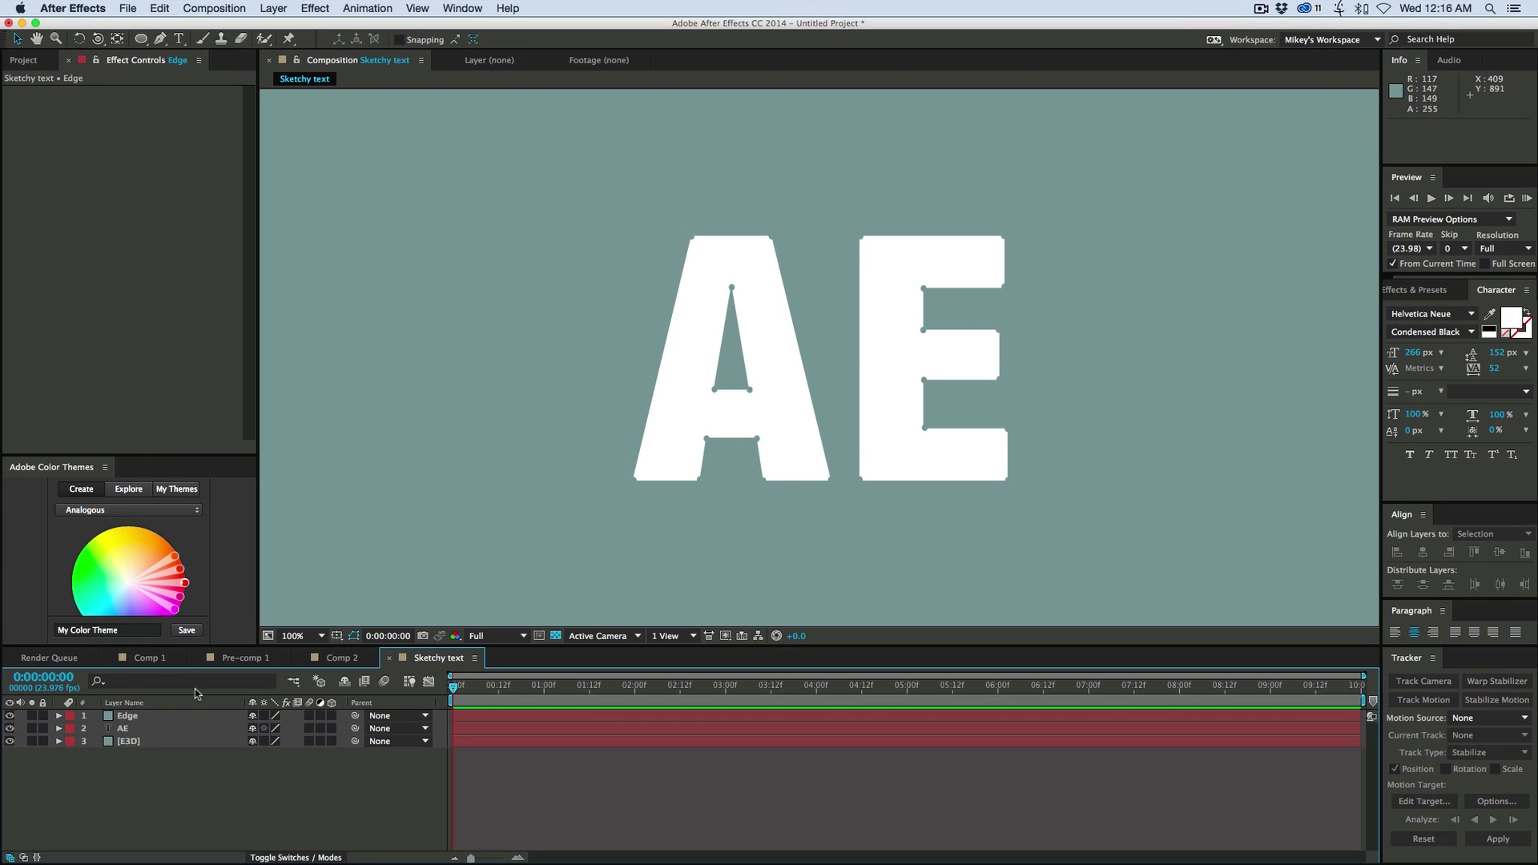
pyautogui.click(161, 717)
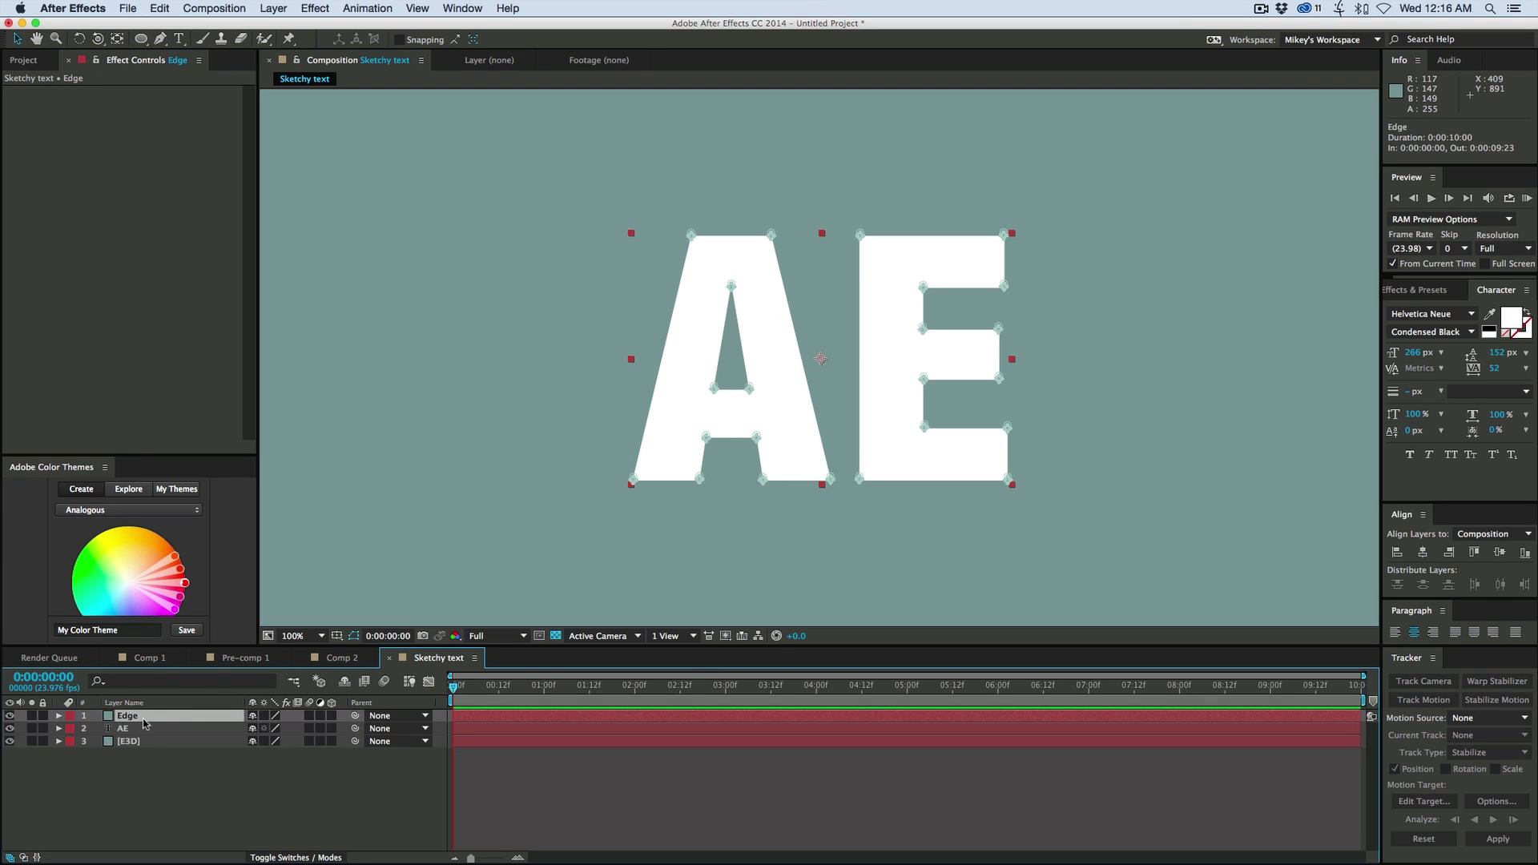
pyautogui.click(146, 728)
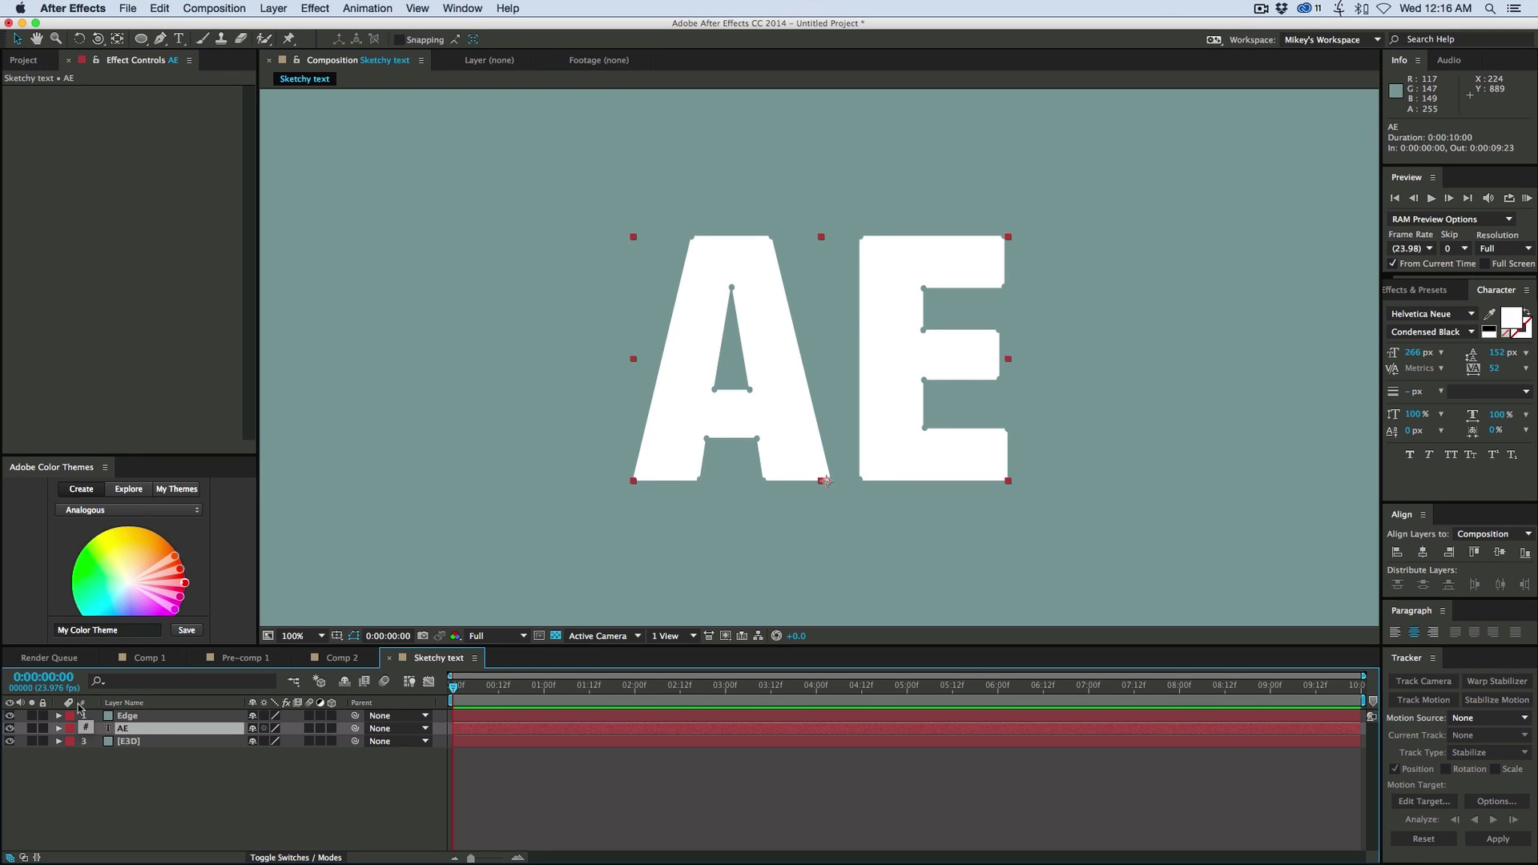
pyautogui.click(151, 742)
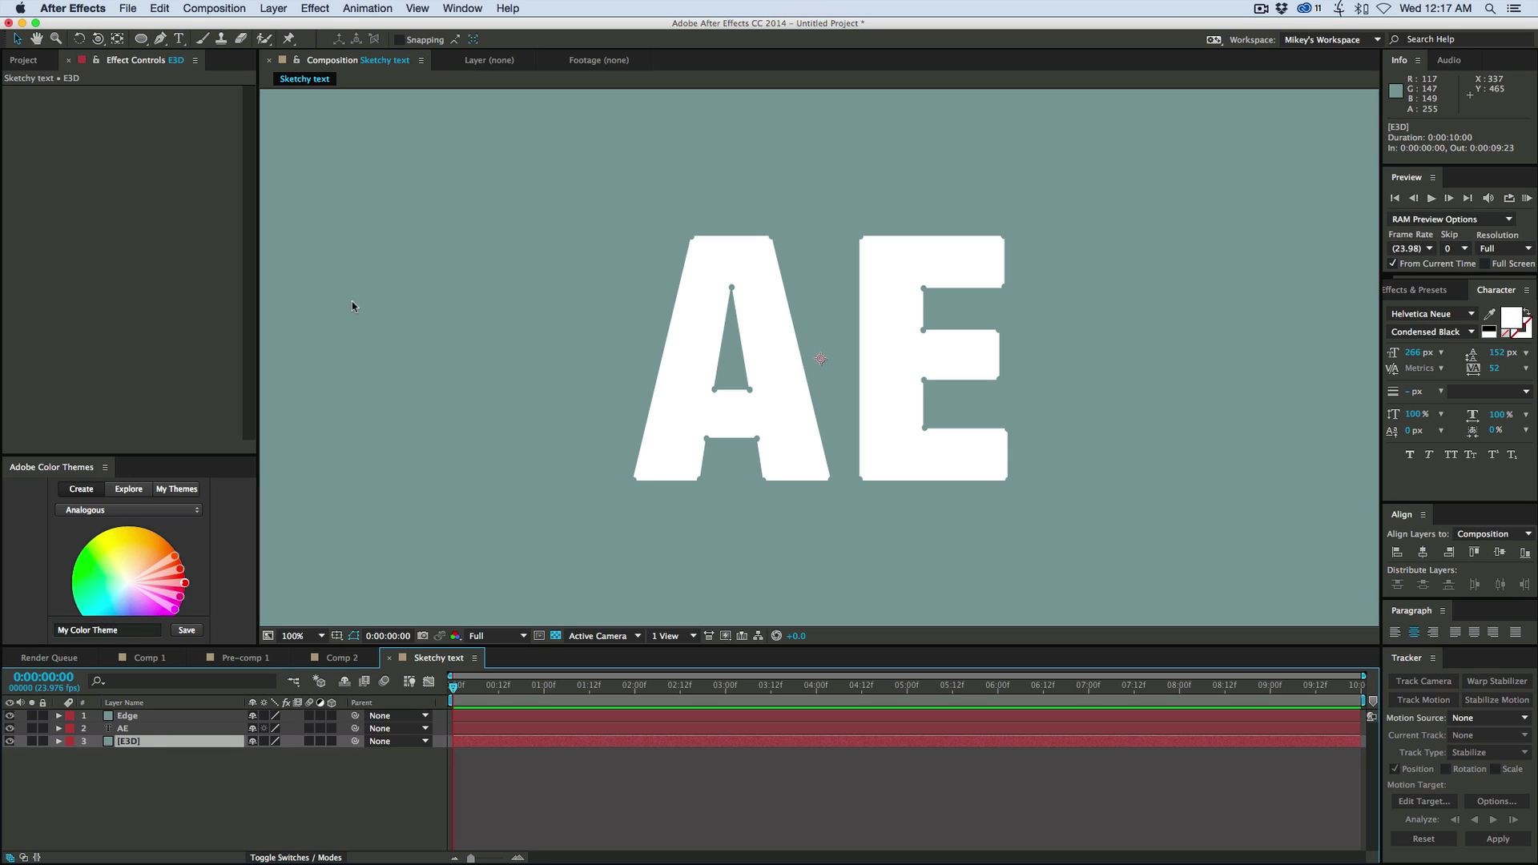
pyautogui.click(315, 9)
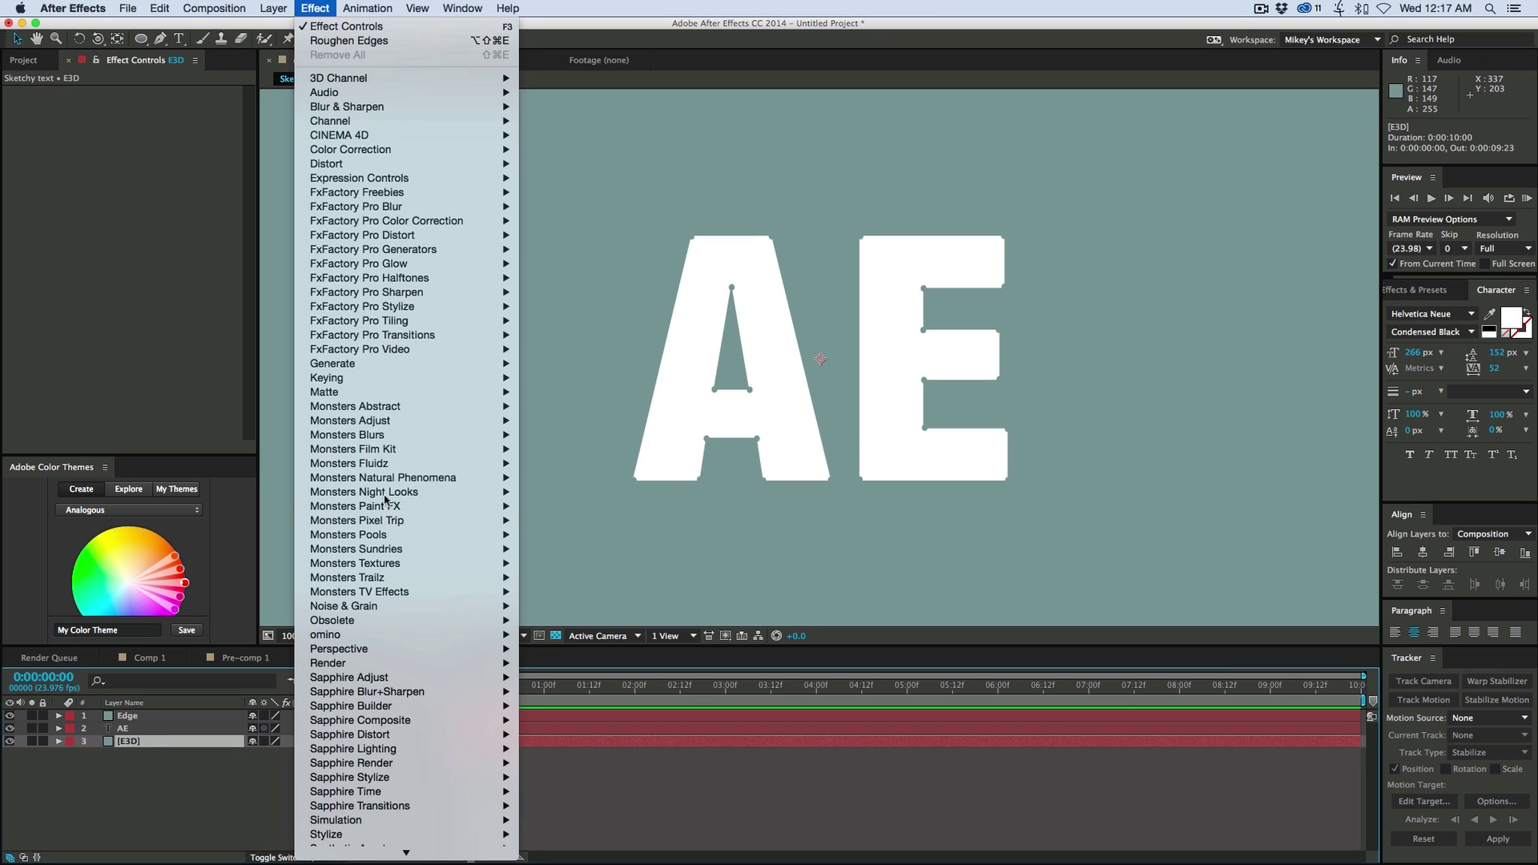
pyautogui.moveTo(358, 838)
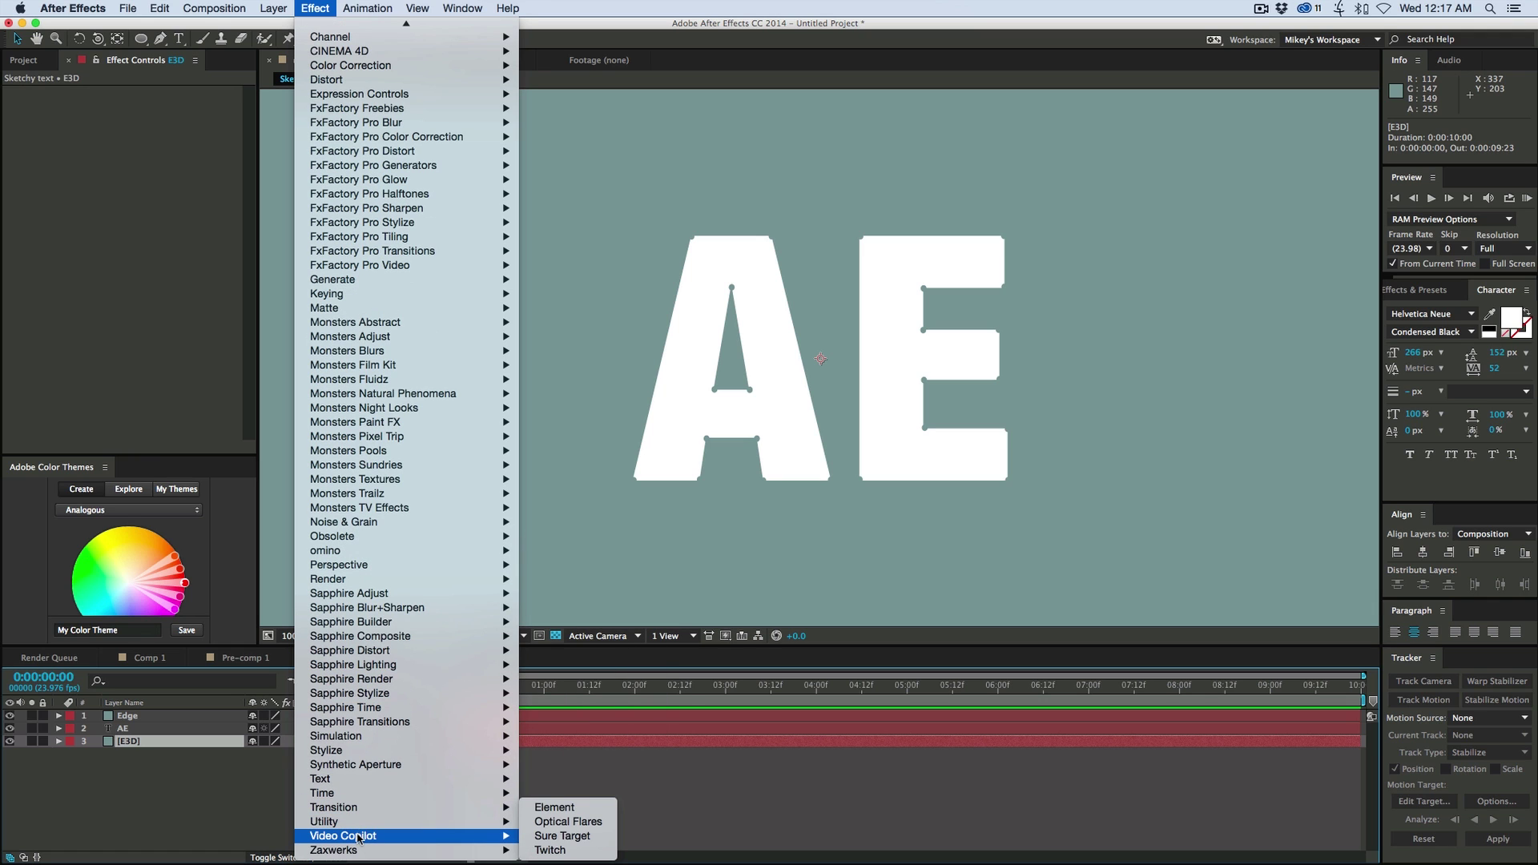
pyautogui.click(561, 808)
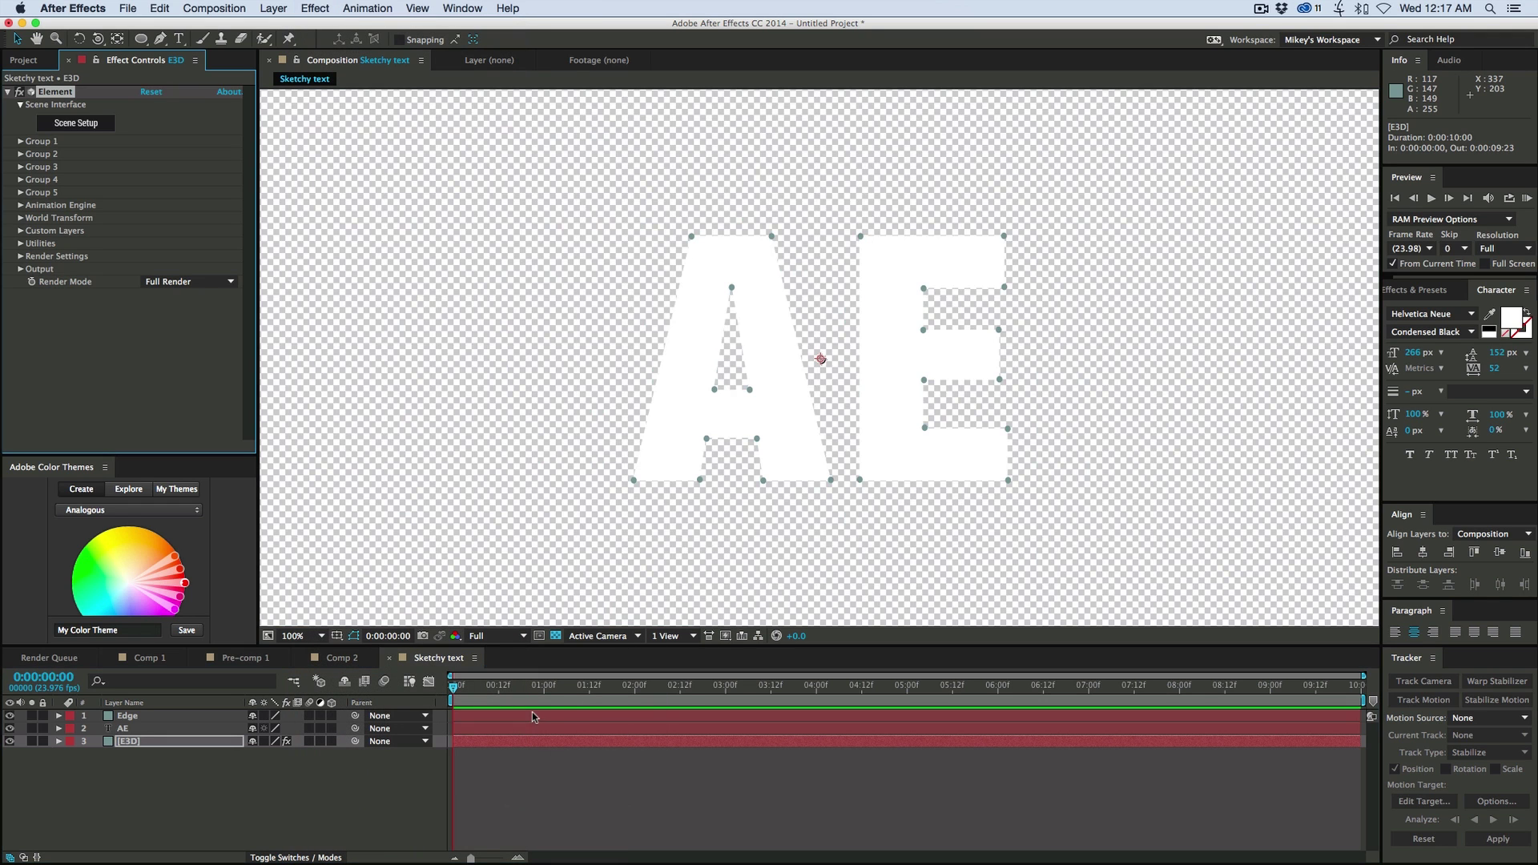
# In Custom Text and Masks, set Path Layer 1 to Edge and Path Layer 2 to AE
pyautogui.click(21, 232)
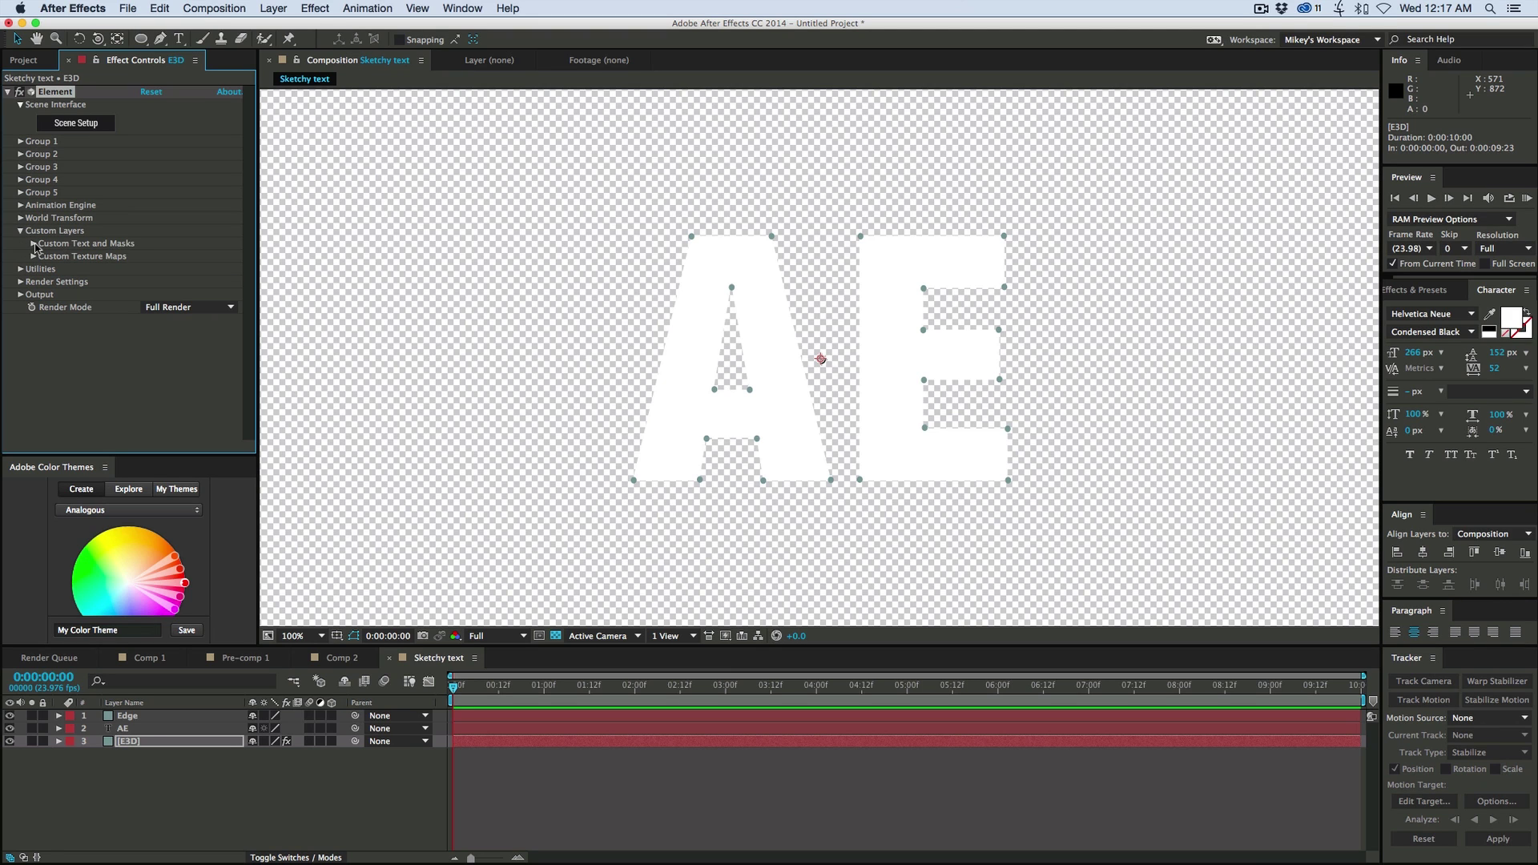
pyautogui.click(33, 243)
pyautogui.click(169, 256)
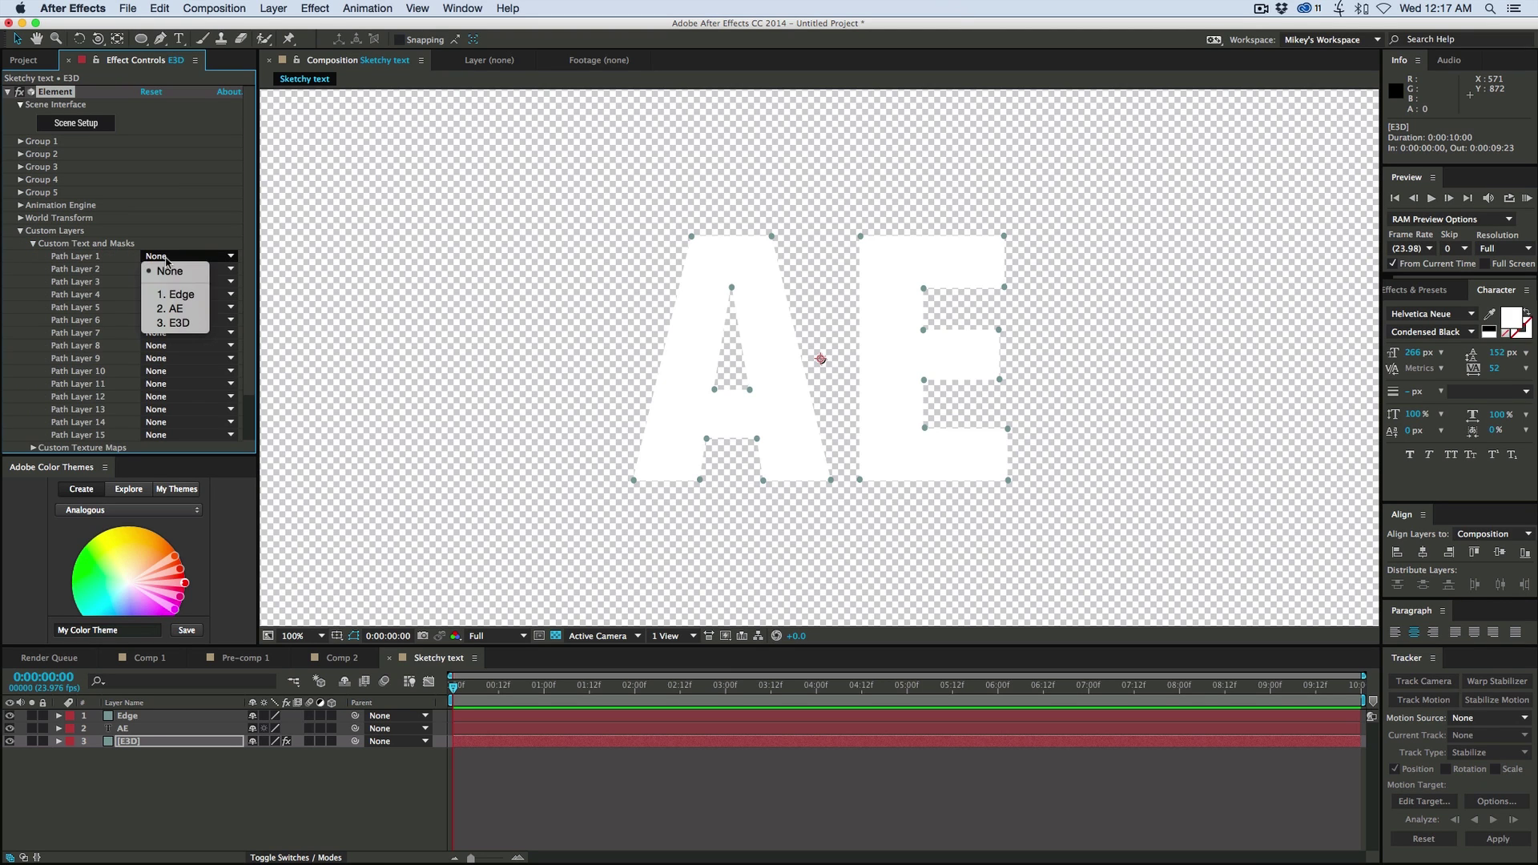
pyautogui.click(184, 295)
pyautogui.click(177, 270)
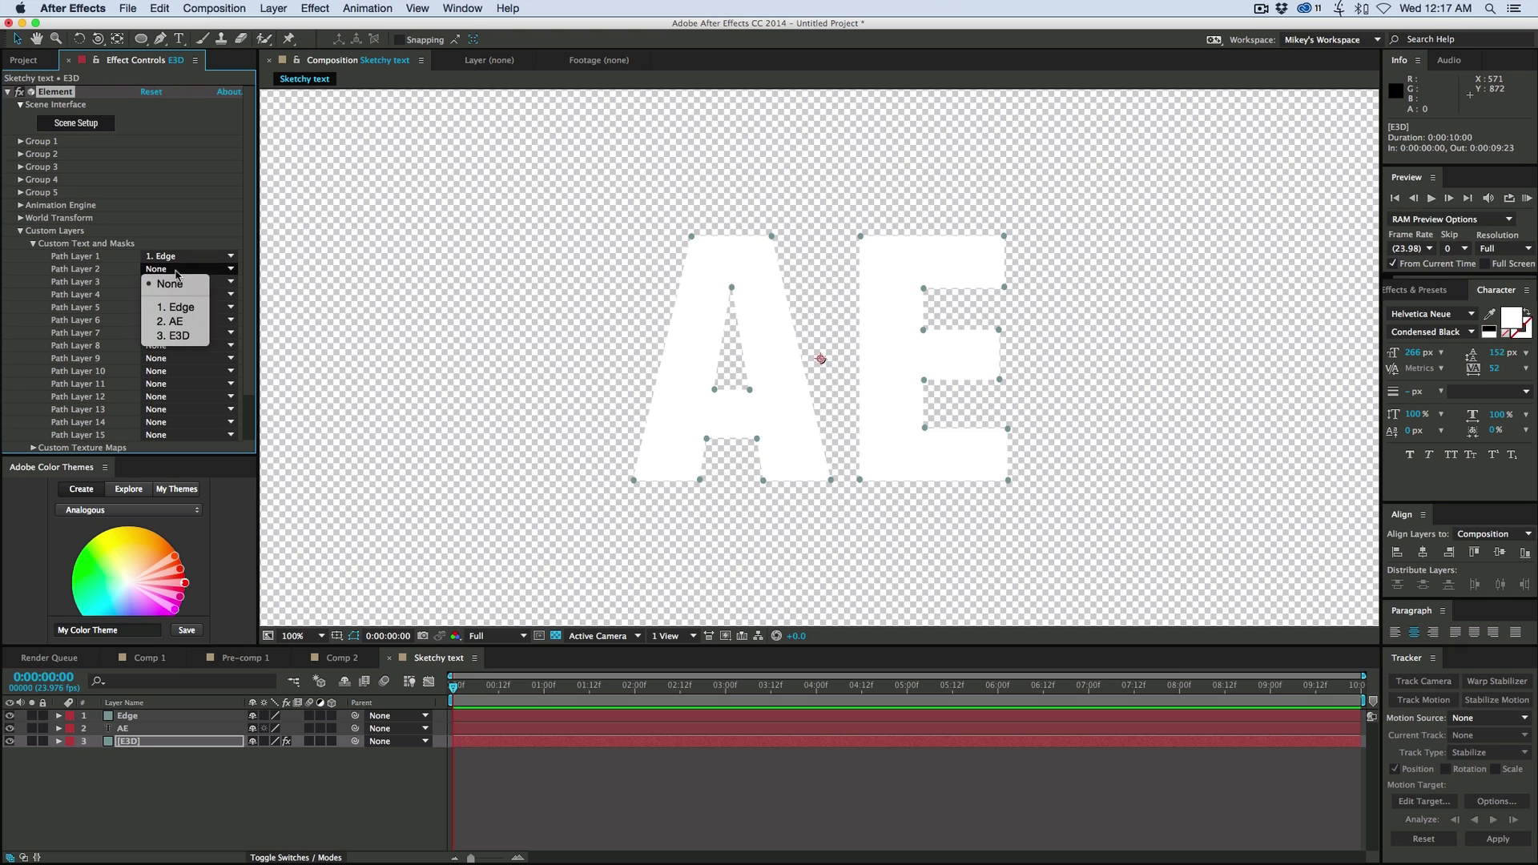
pyautogui.click(189, 324)
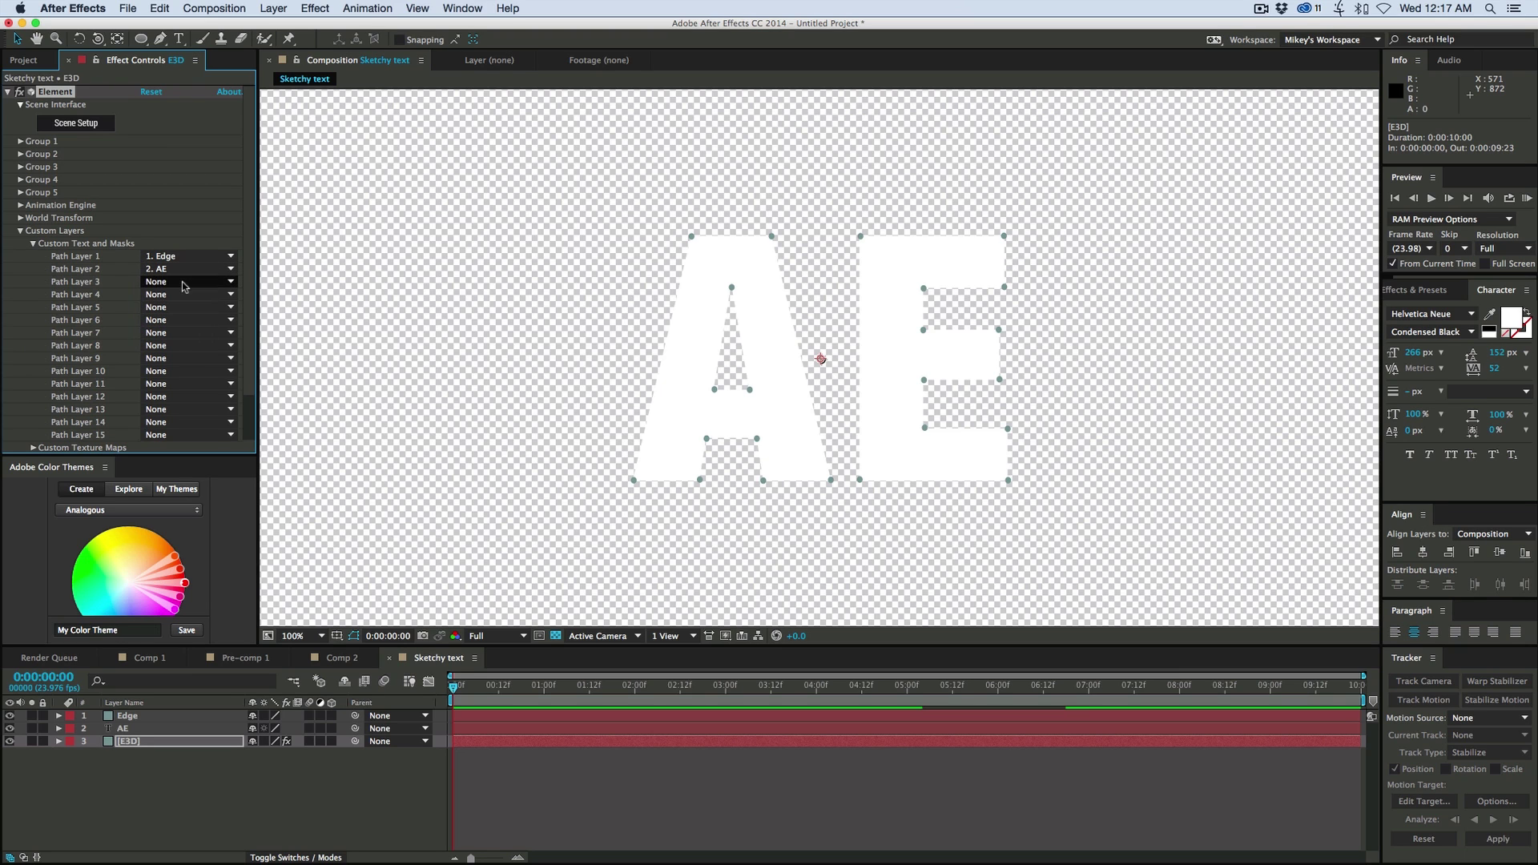
pyautogui.click(84, 124)
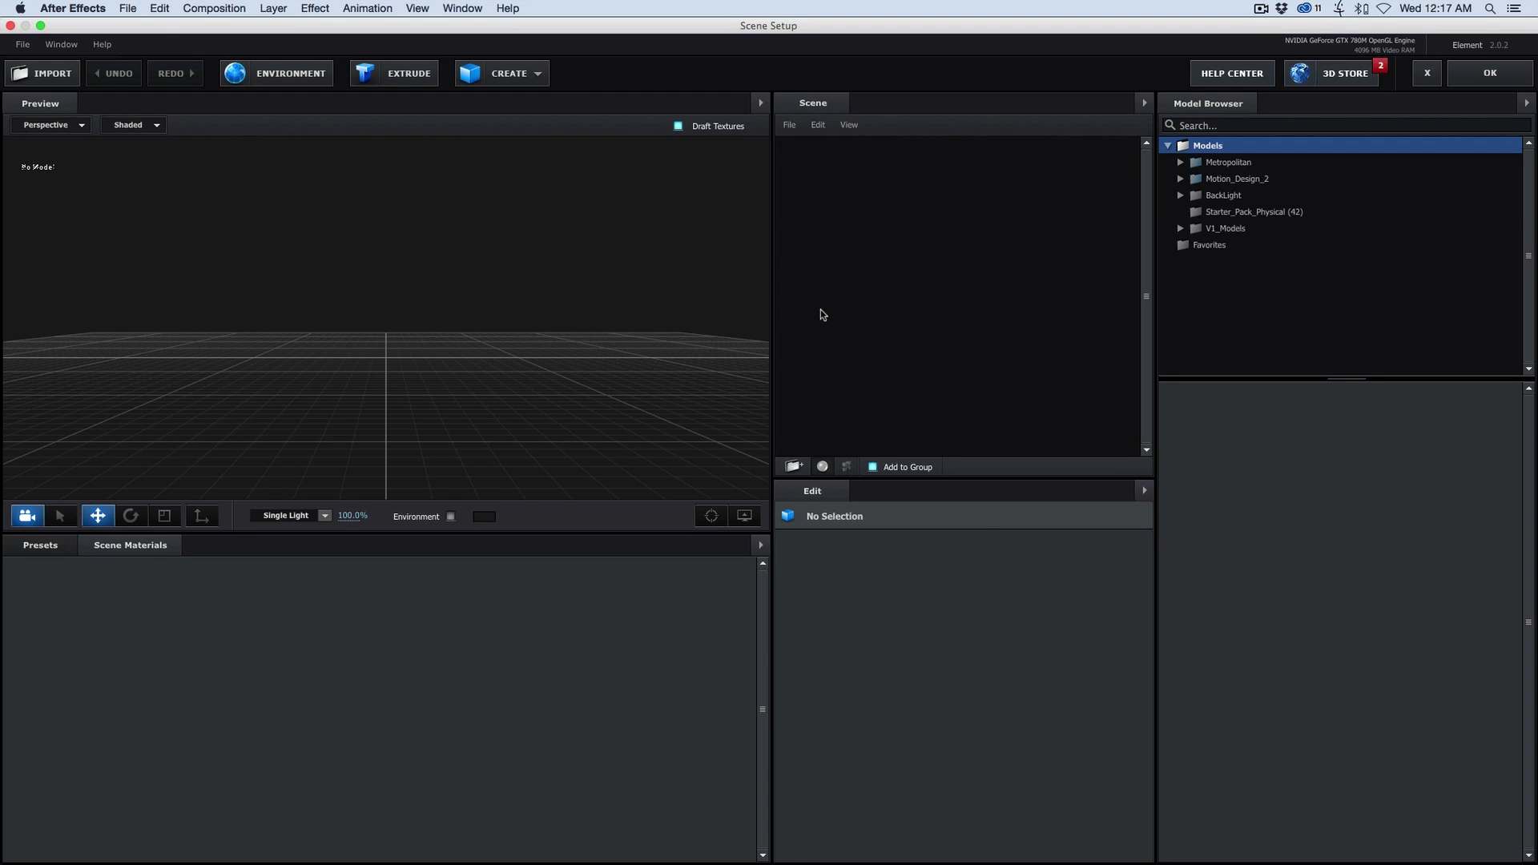
# Create two extrusion models, setting the second one's Custom Path to Custom Path 2
pyautogui.click(409, 80)
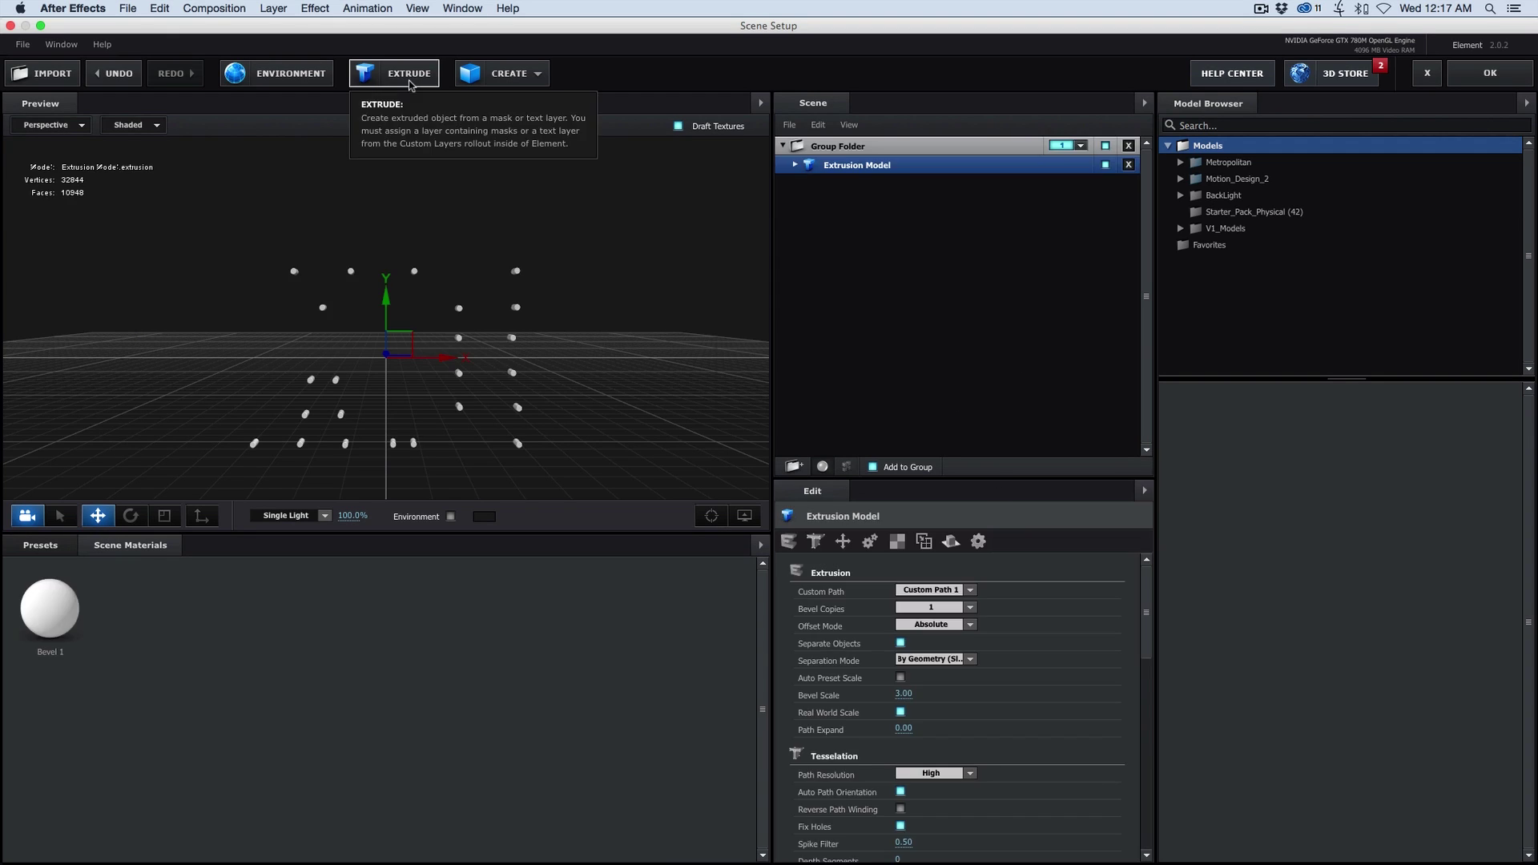
pyautogui.click(408, 80)
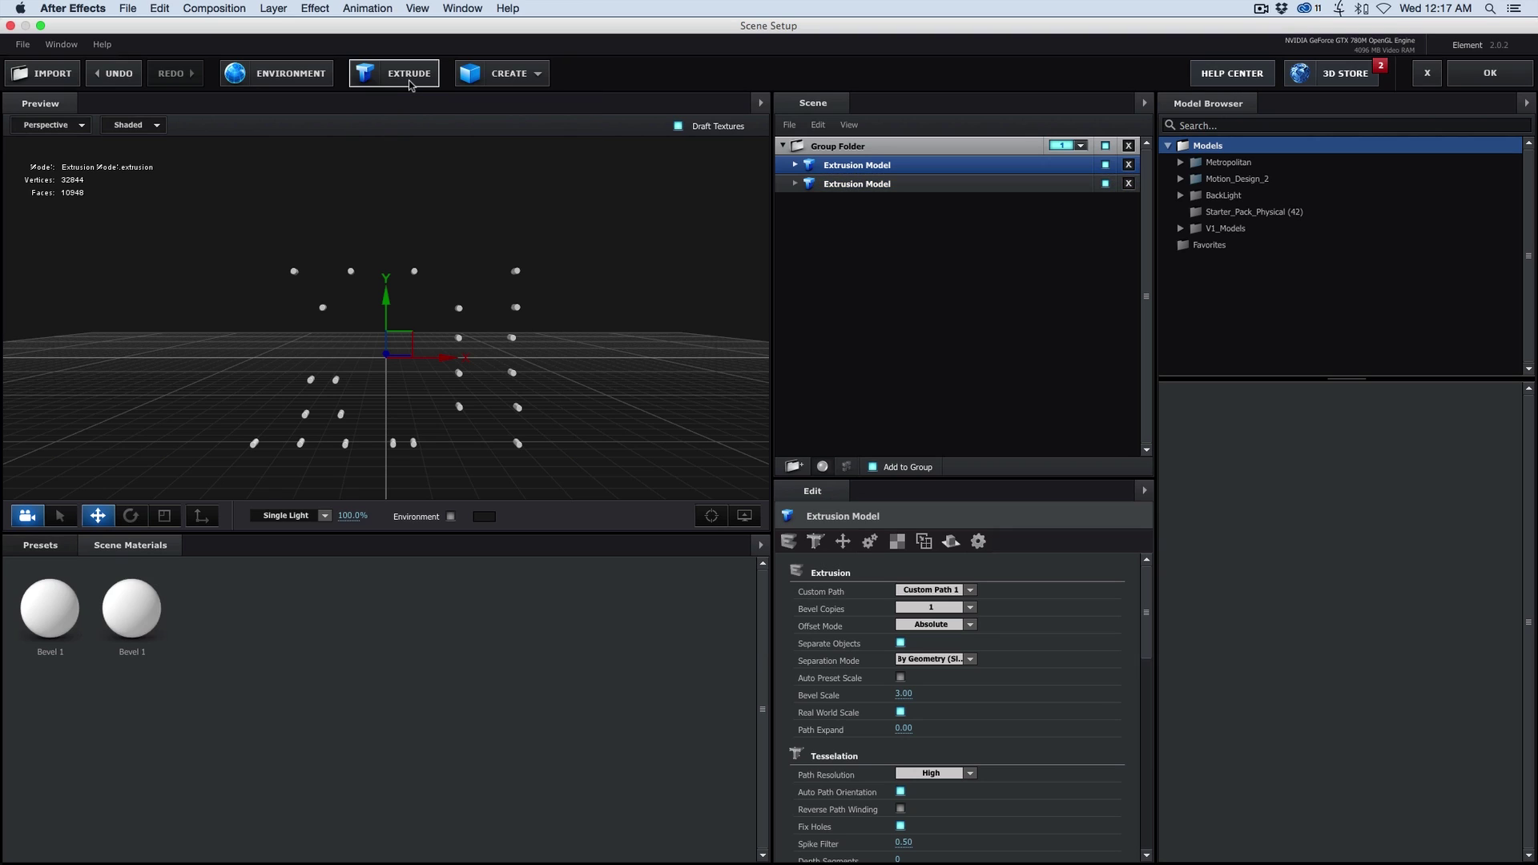
pyautogui.click(857, 186)
pyautogui.click(793, 184)
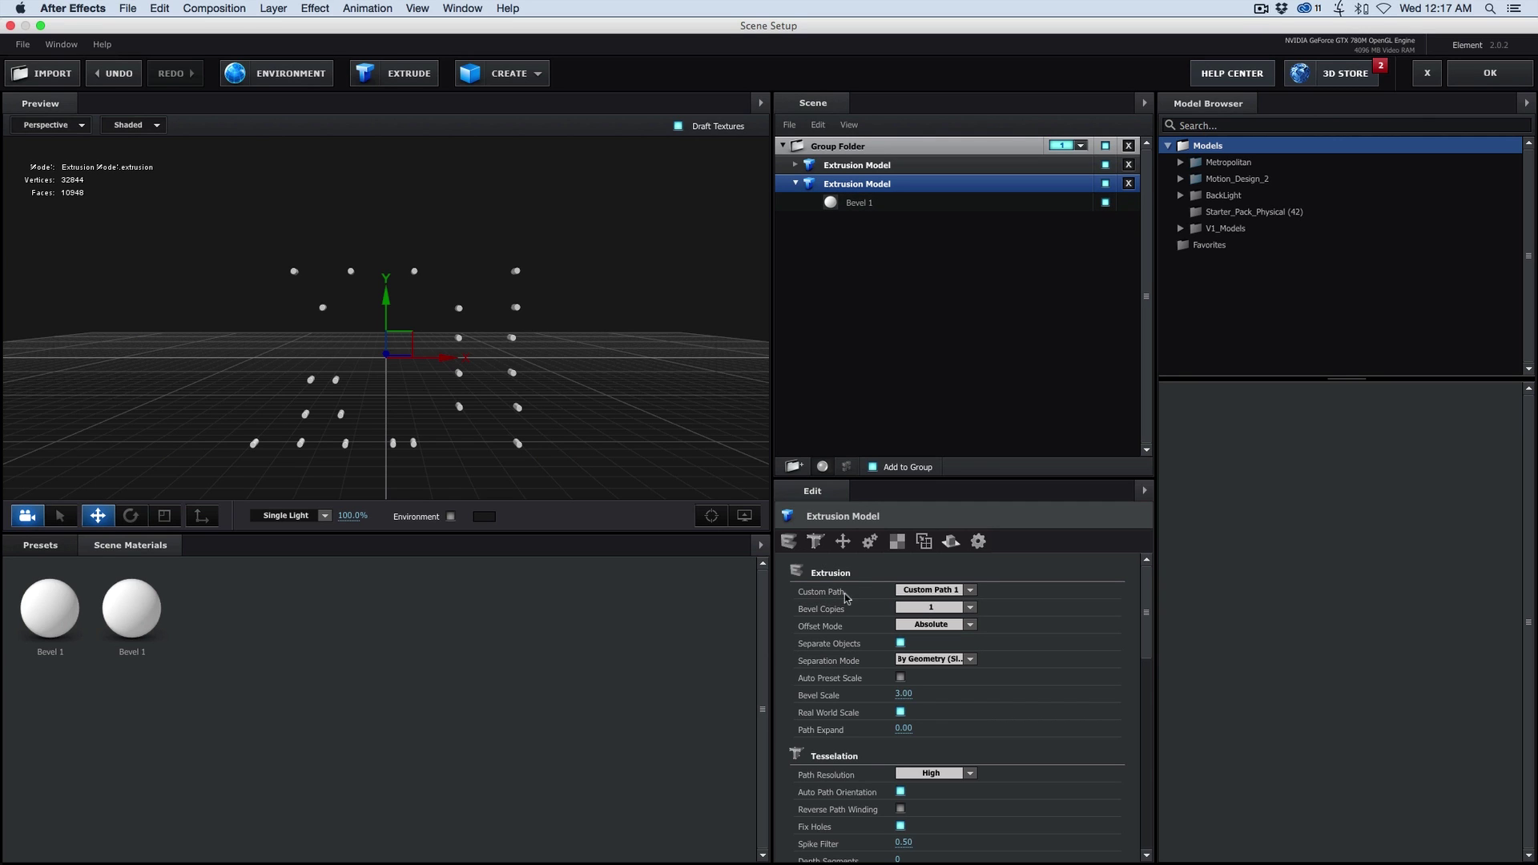
pyautogui.click(933, 589)
pyautogui.click(968, 608)
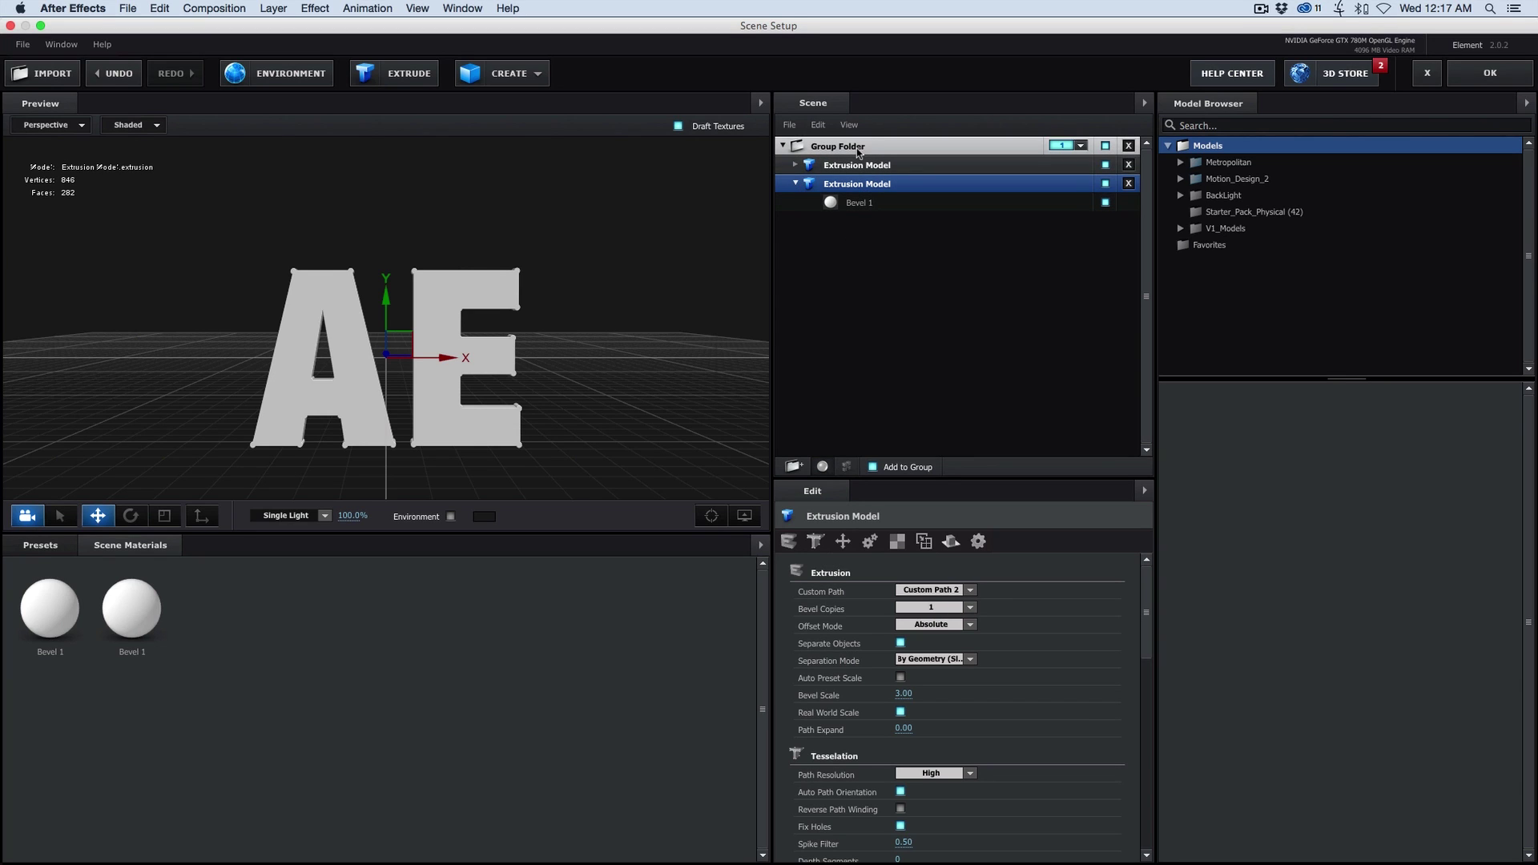
# Set the Bevel 1 Extrude depth to 10 on both extrusion models
pyautogui.click(795, 164)
pyautogui.click(861, 184)
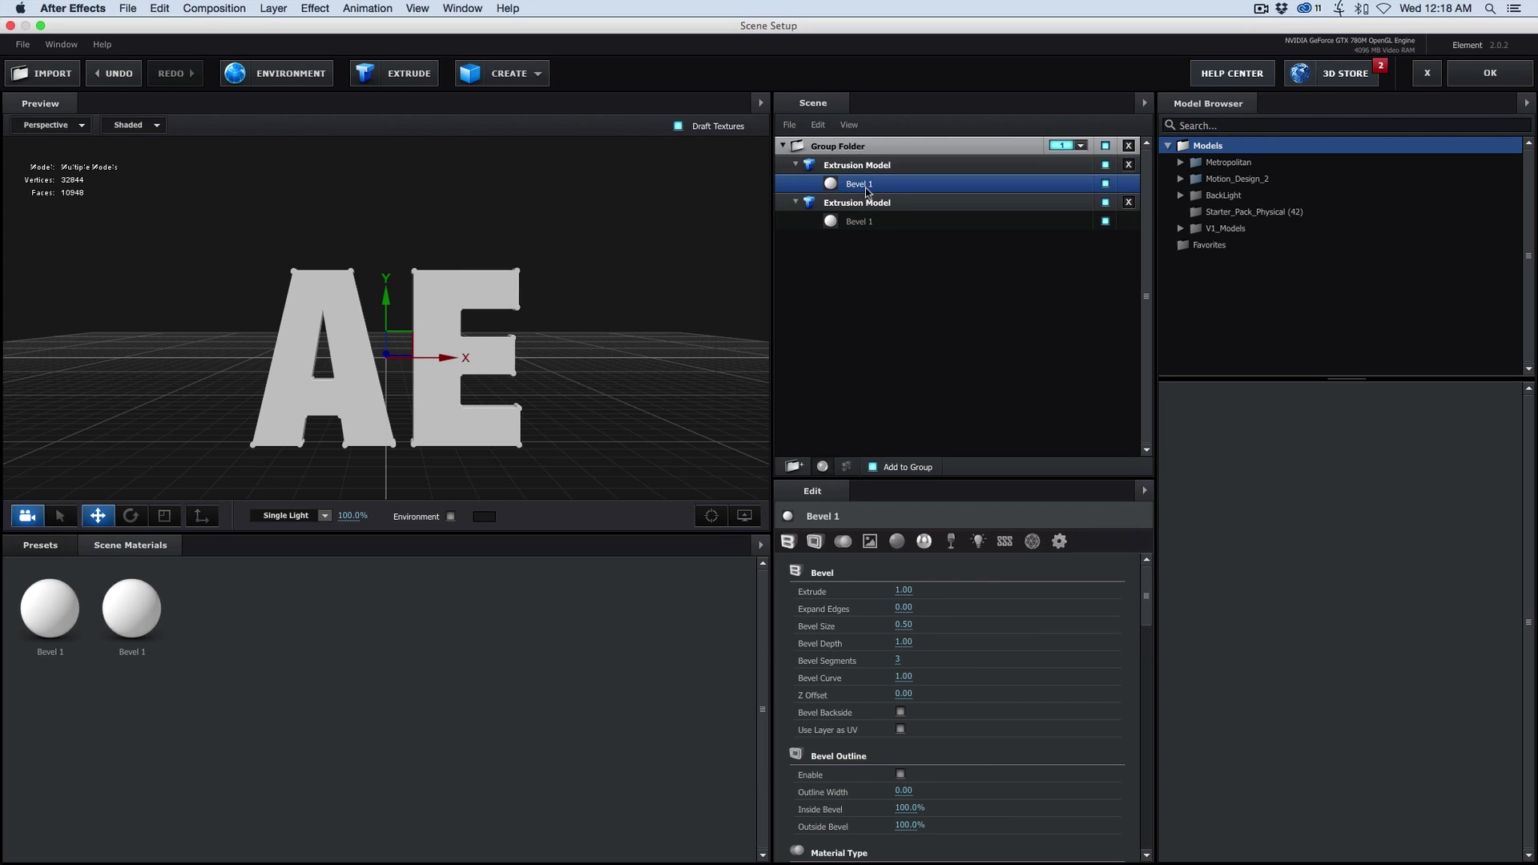
pyautogui.click(870, 215)
pyautogui.click(866, 185)
pyautogui.click(904, 591)
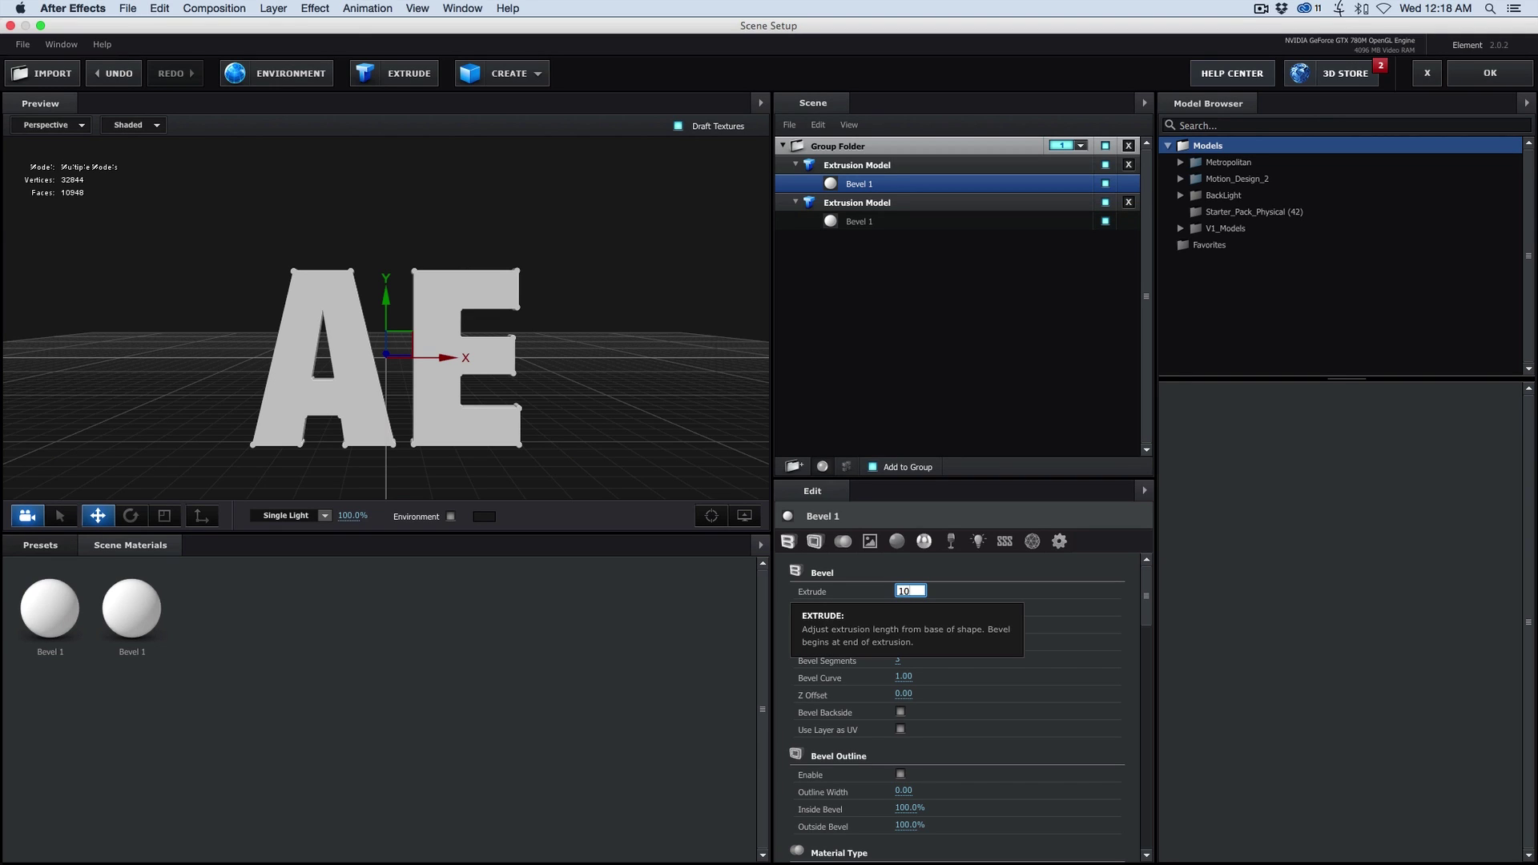
pyautogui.press('Return')
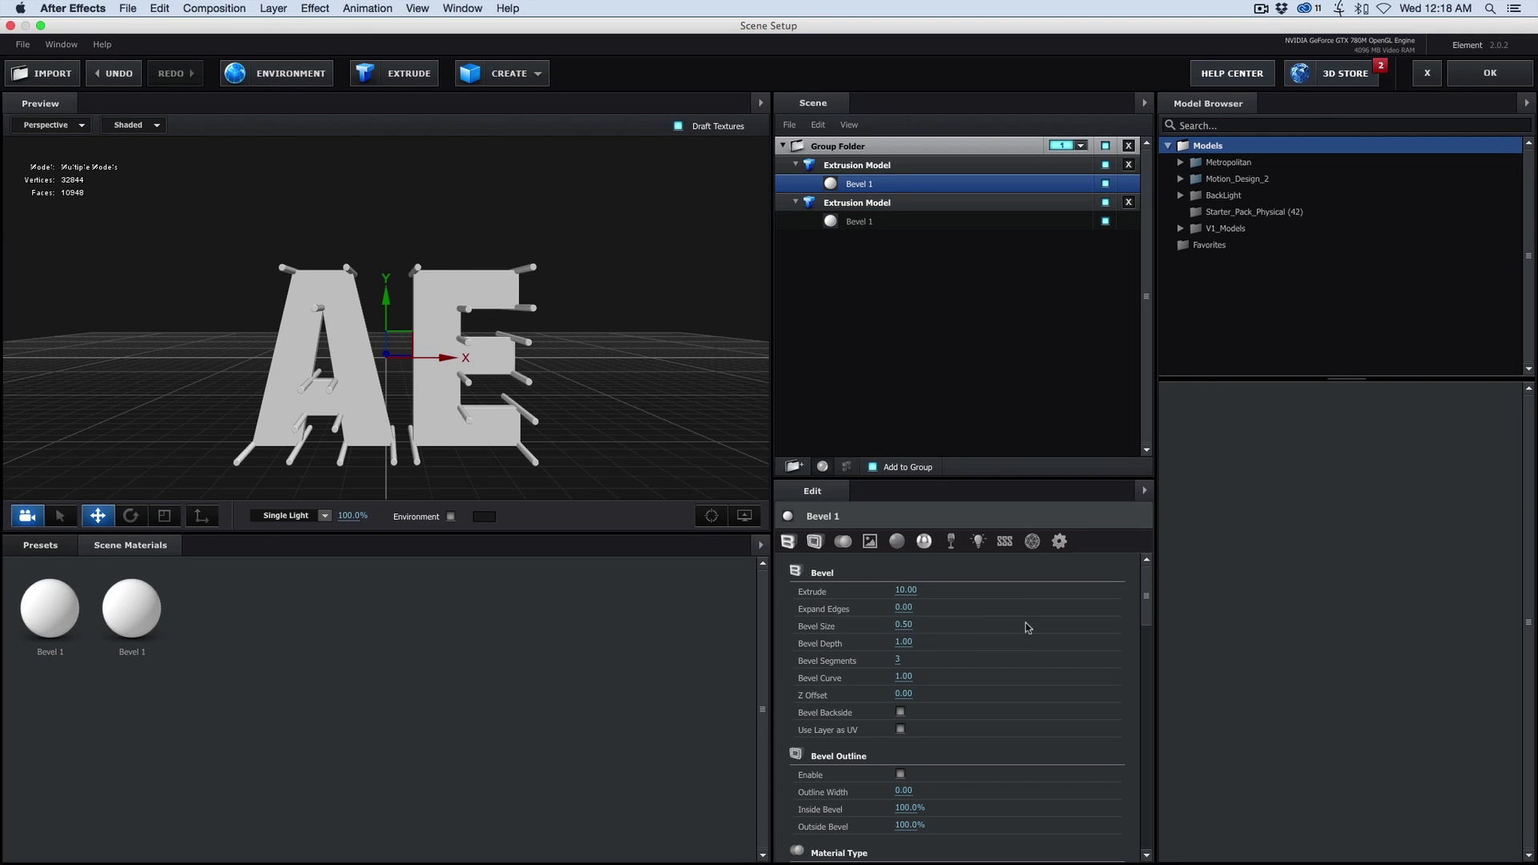
pyautogui.click(859, 221)
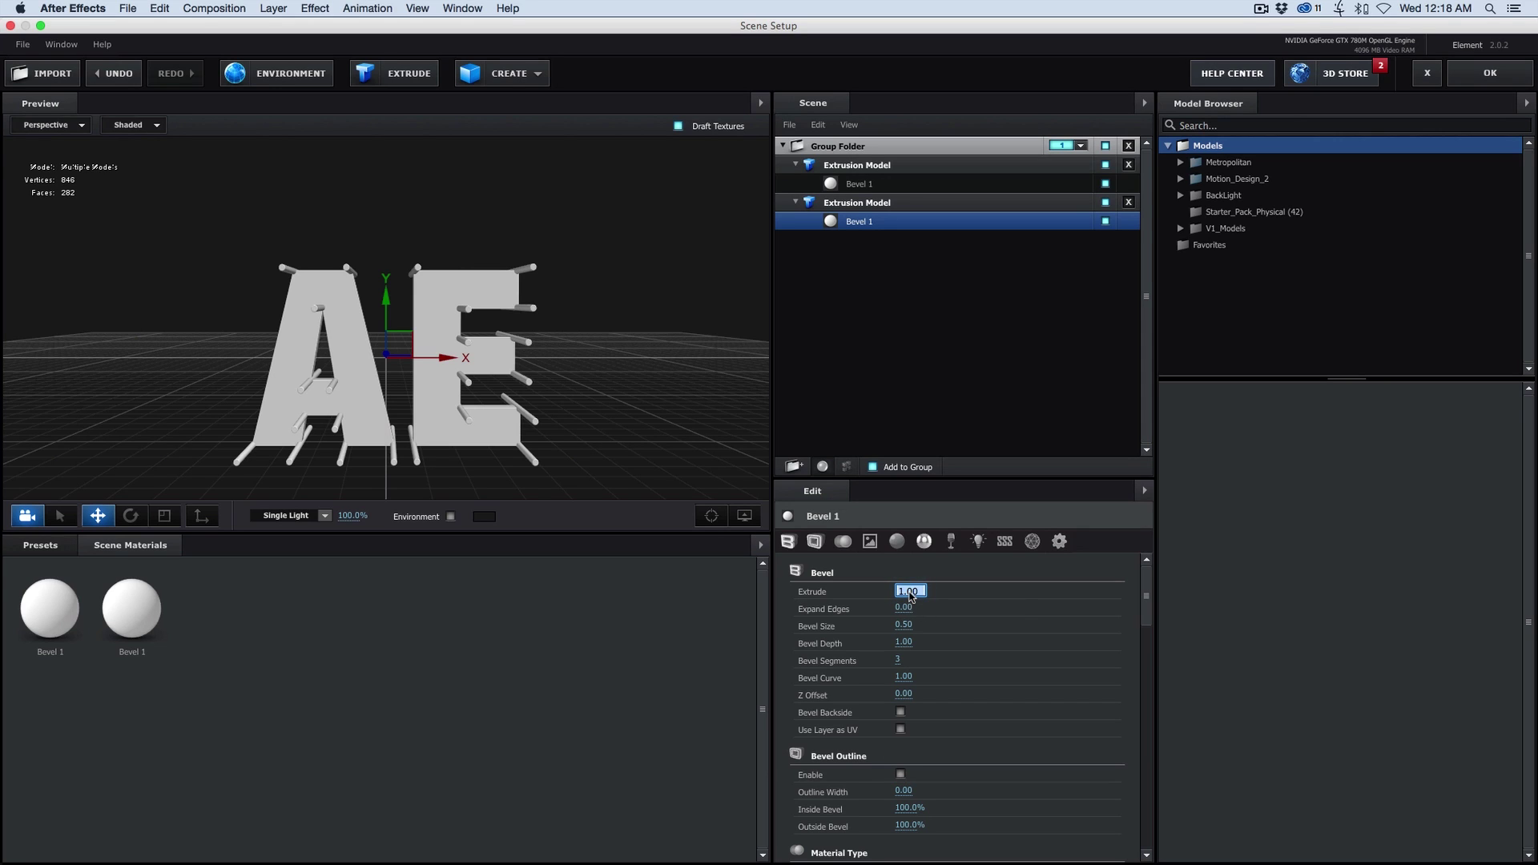
pyautogui.write('10')
pyautogui.press('Return')
pyautogui.click(40, 545)
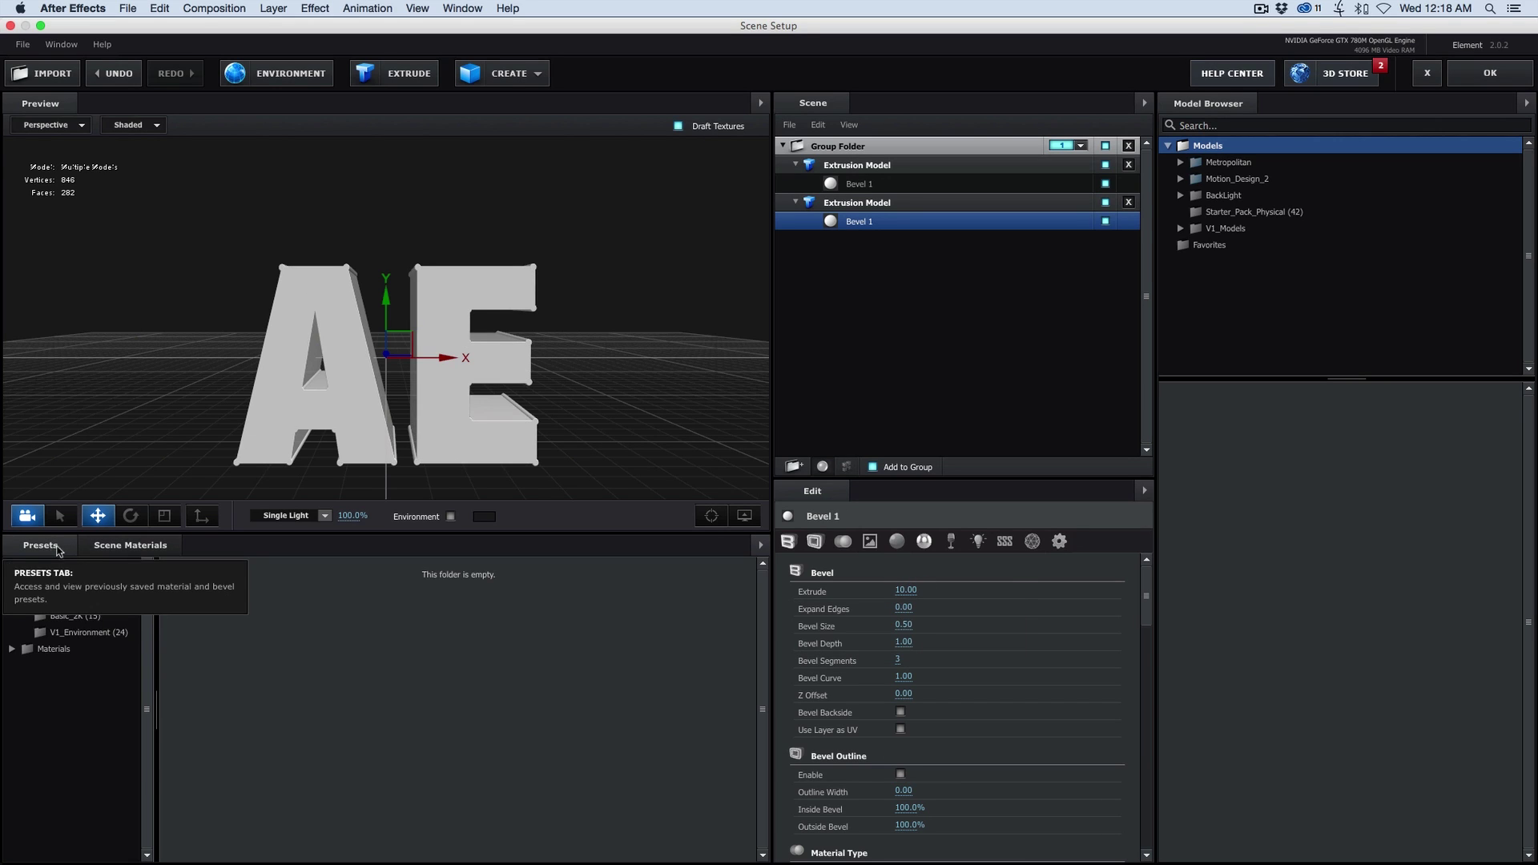
# Apply the Physical Plastic_Matte material preset to the first model's material
pyautogui.click(62, 651)
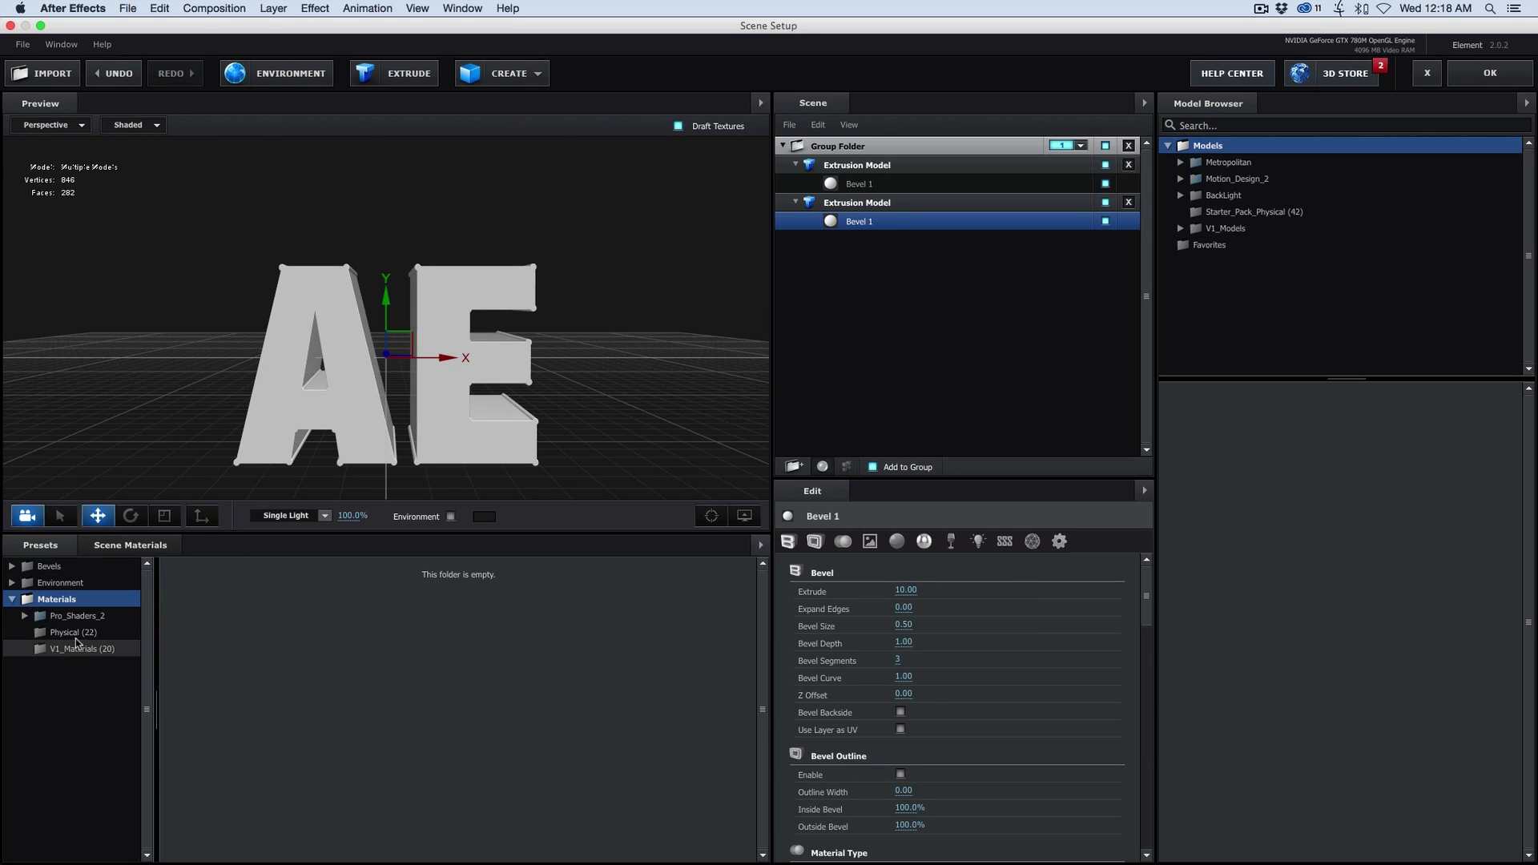
pyautogui.click(74, 633)
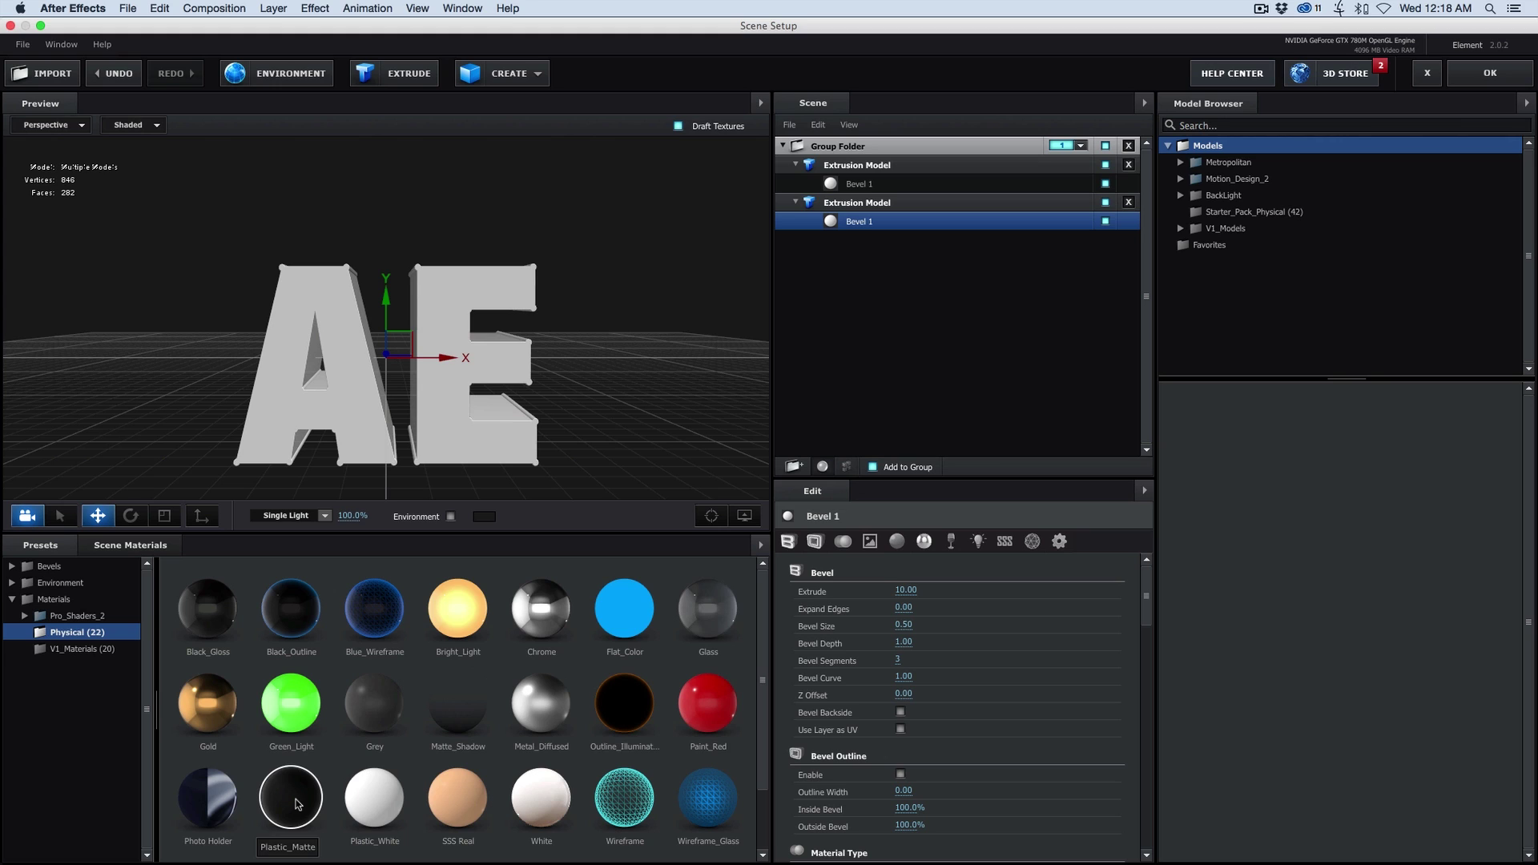
pyautogui.moveTo(297, 804); pyautogui.dragTo(875, 193)
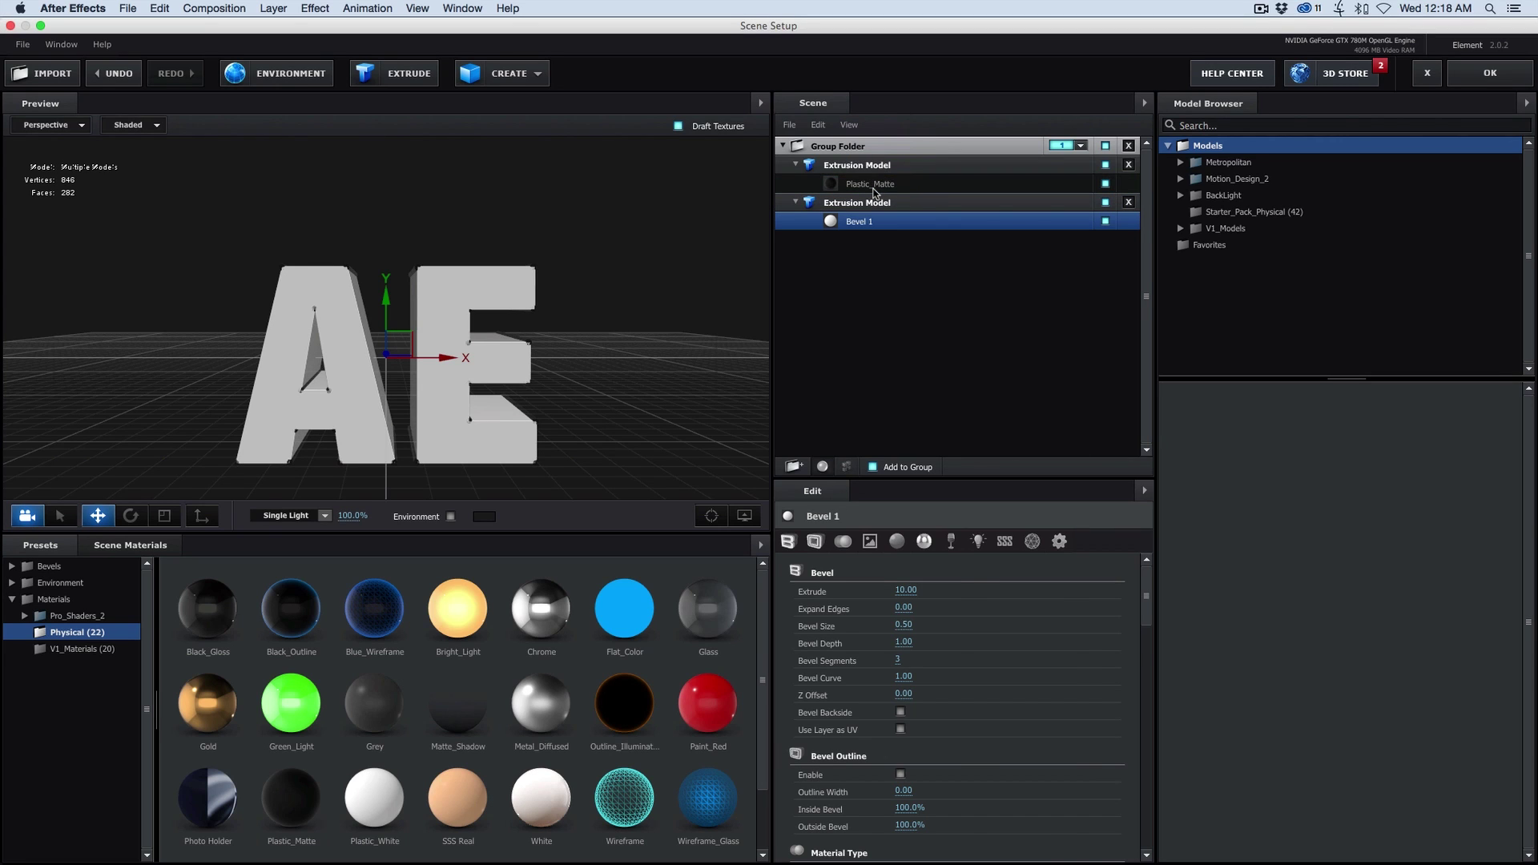
# Rename the first model Edges and the second Fill, then view the letters head-on
pyautogui.doubleClick(873, 166)
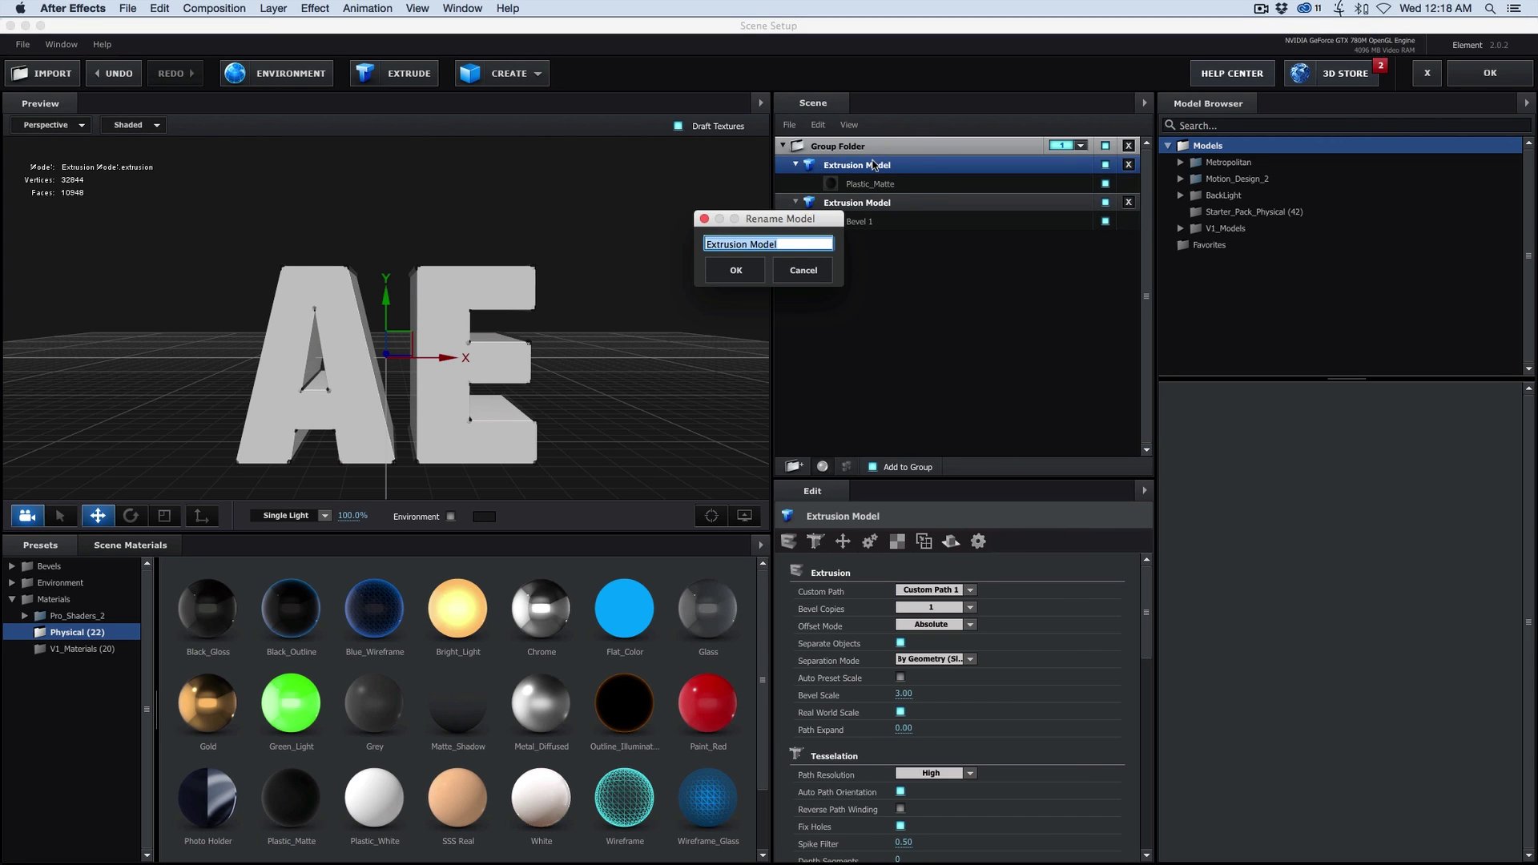
pyautogui.write('Edge')
pyautogui.press('Return')
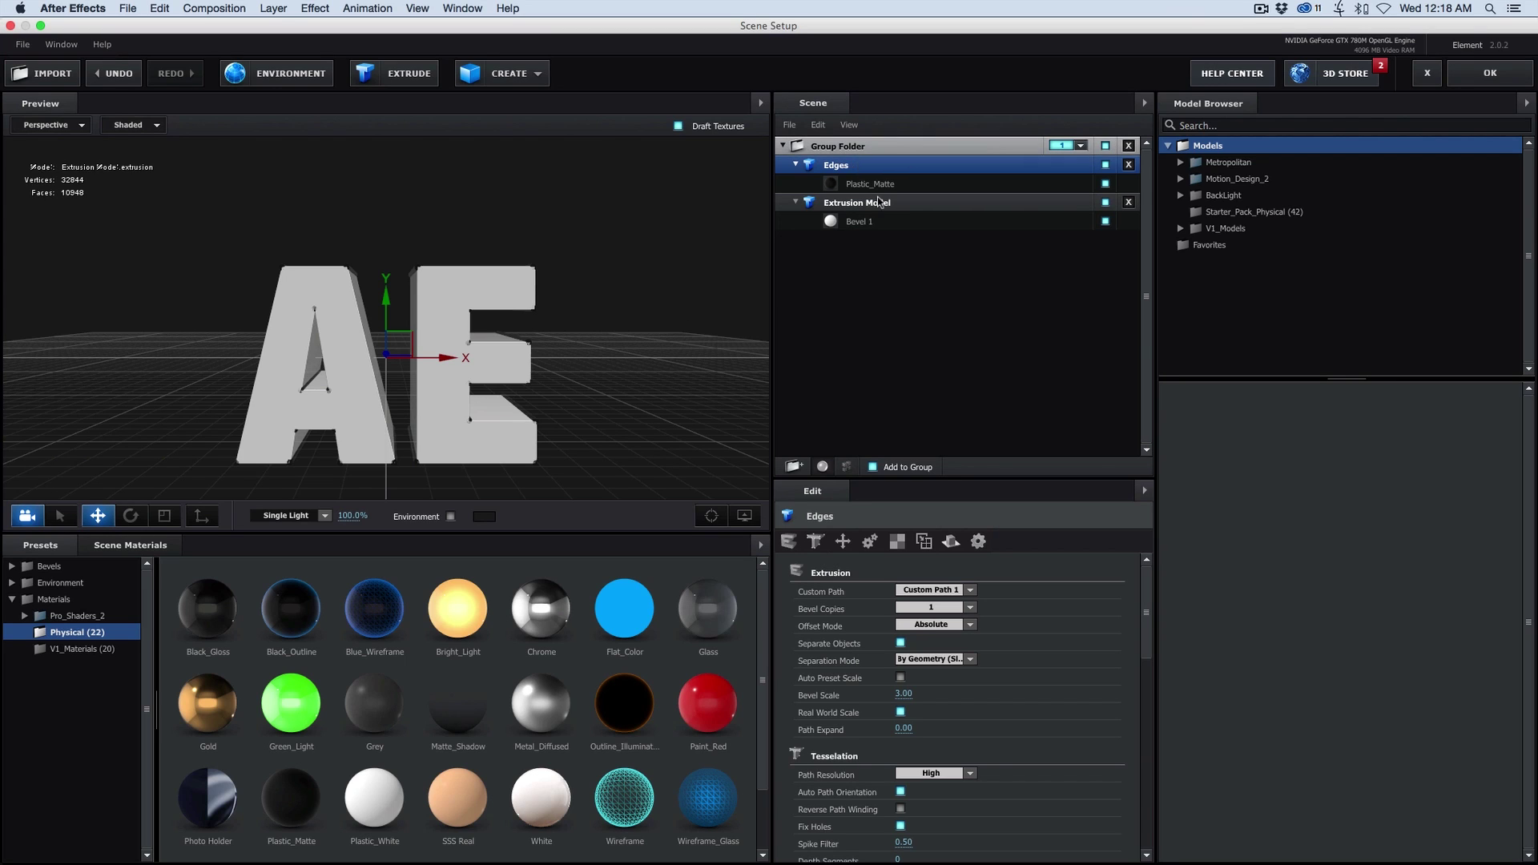
pyautogui.doubleClick(875, 203)
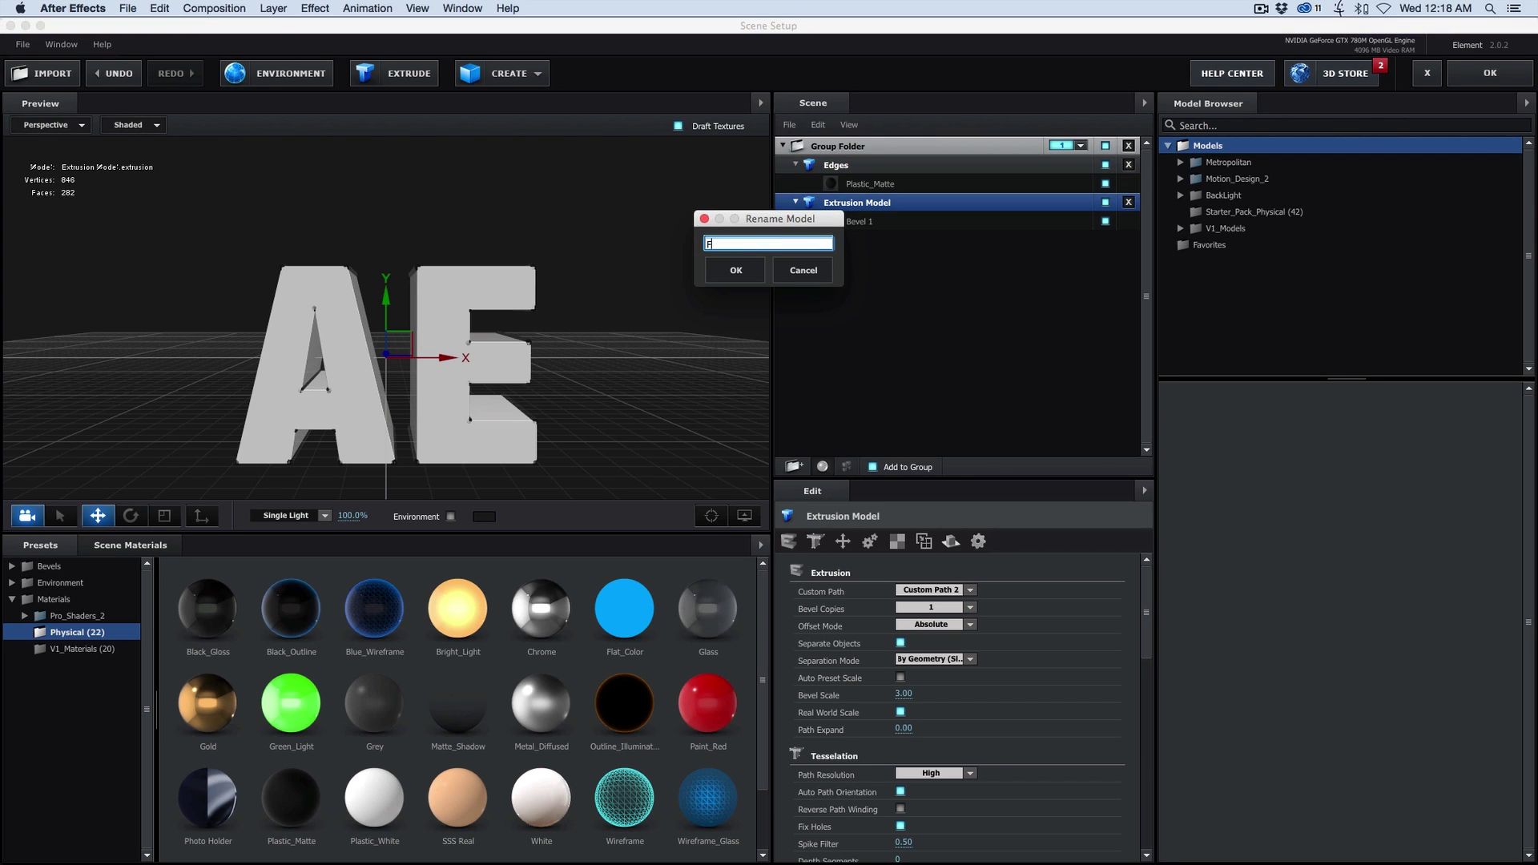
pyautogui.click(735, 270)
pyautogui.moveTo(580, 302); pyautogui.dragTo(529, 328)
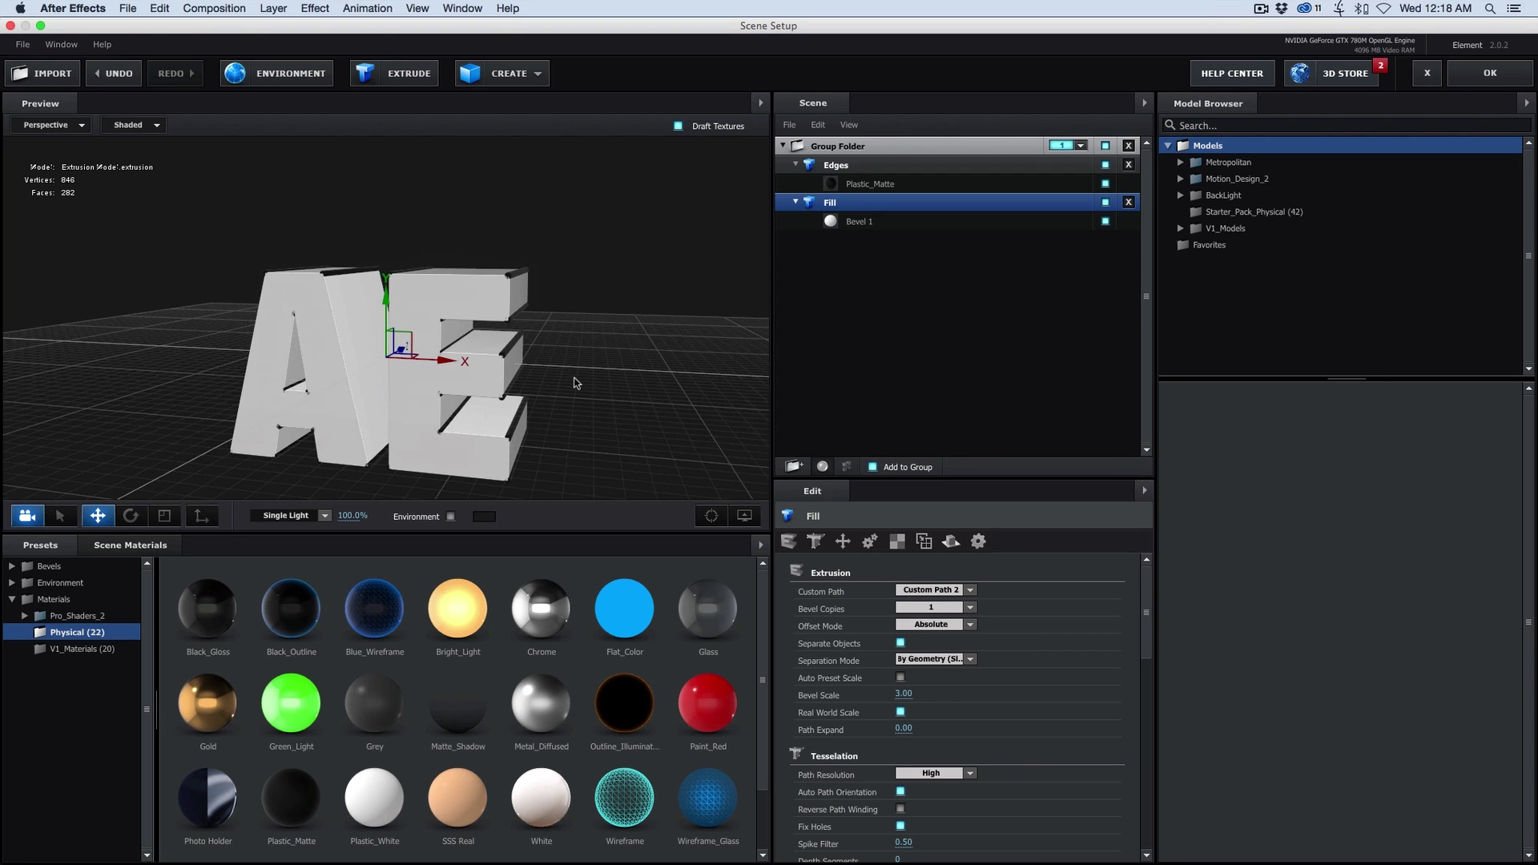
pyautogui.moveTo(574, 383); pyautogui.dragTo(721, 304)
# Give the Fill 3 bevel copies and apply Plastic_Matte to Bevels 2 and 3
pyautogui.click(868, 225)
pyautogui.click(846, 206)
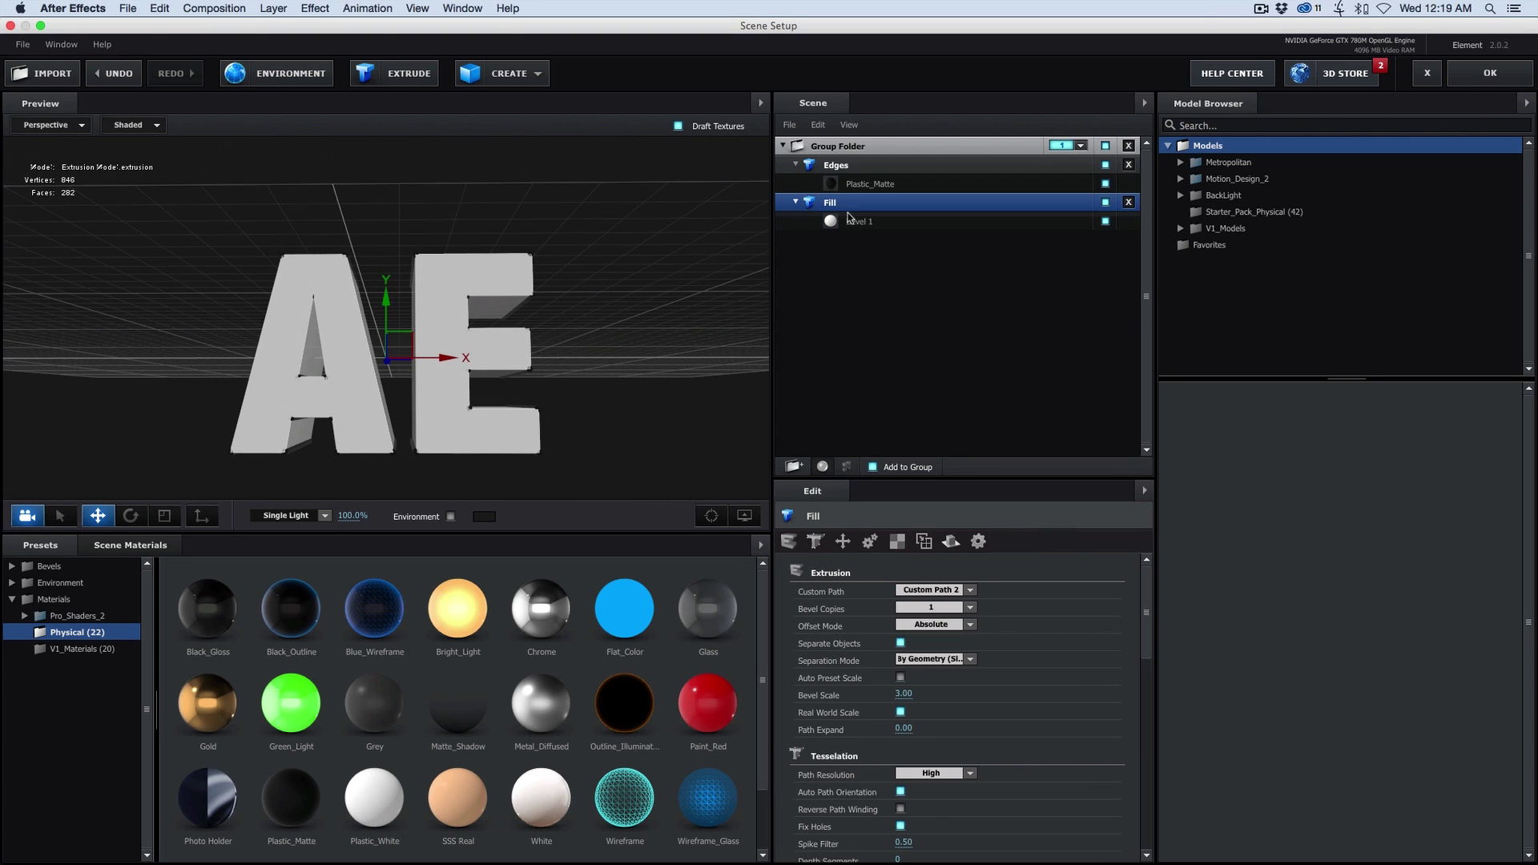
pyautogui.click(967, 611)
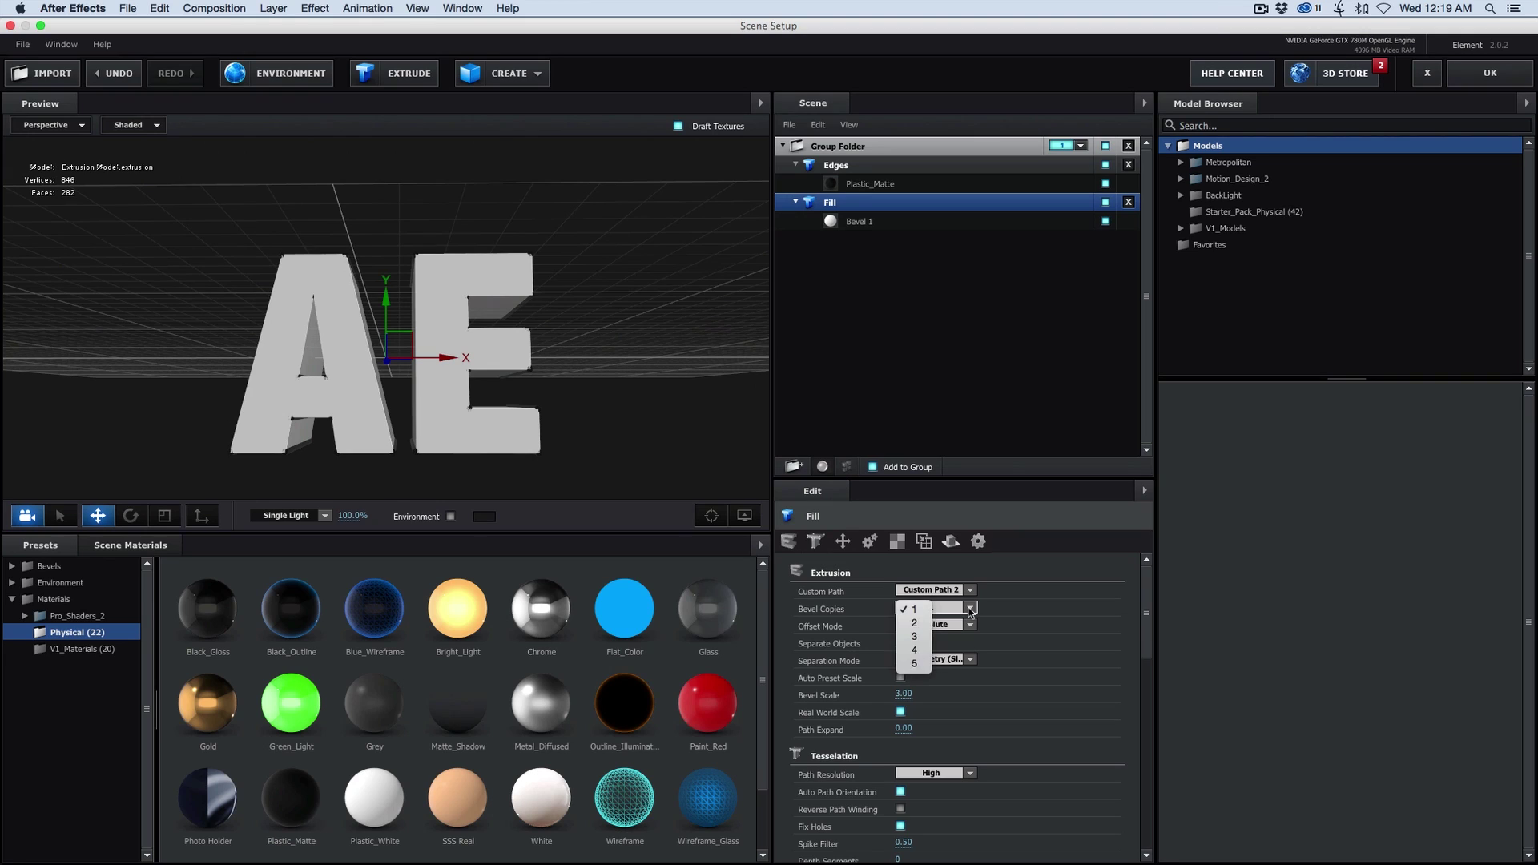
pyautogui.click(915, 636)
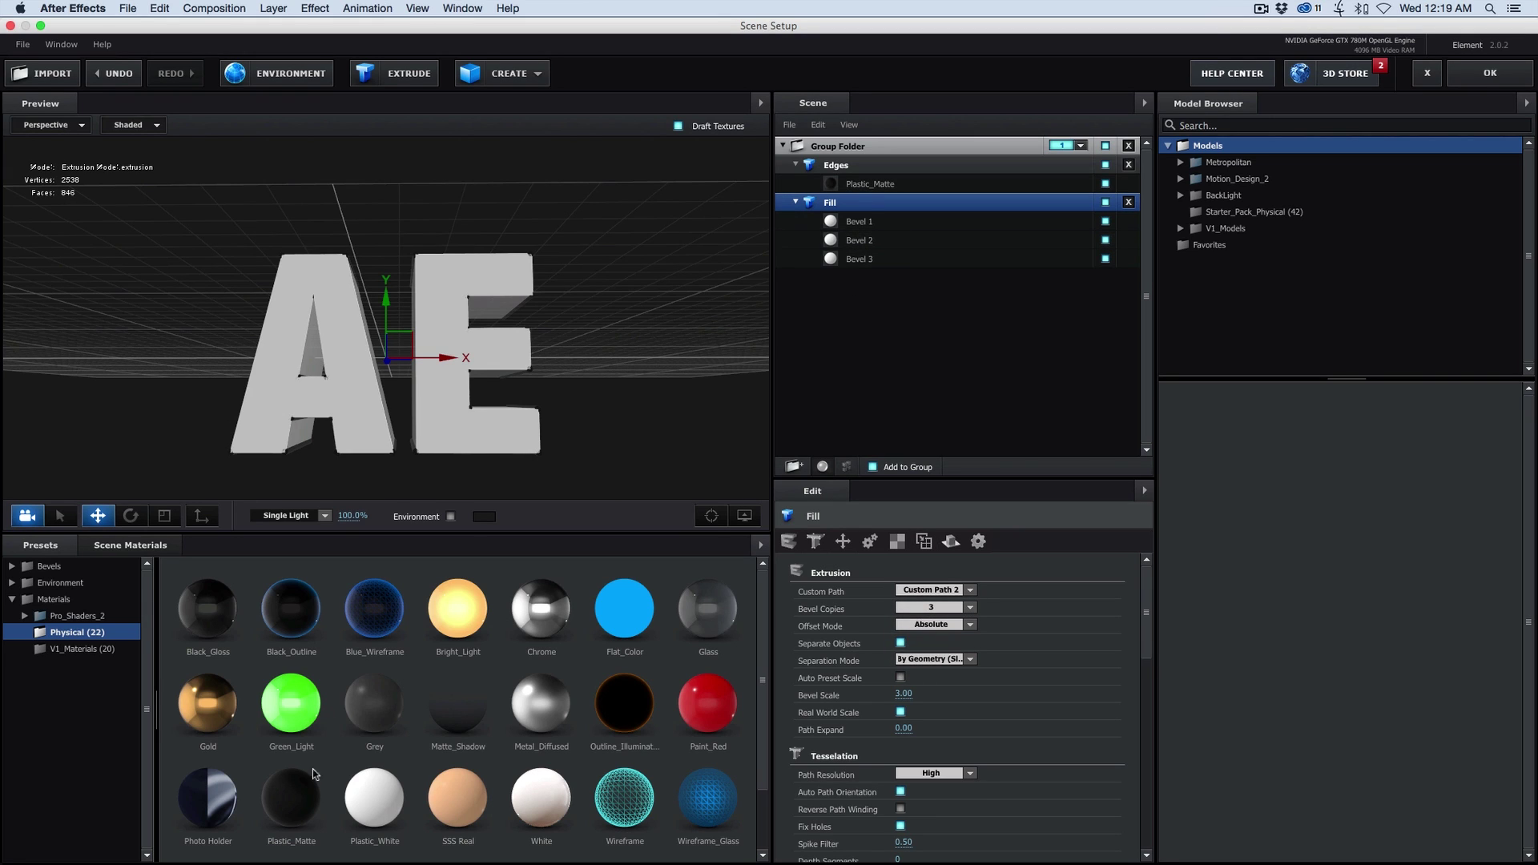
pyautogui.moveTo(306, 796); pyautogui.dragTo(858, 251)
pyautogui.moveTo(288, 804); pyautogui.dragTo(876, 254)
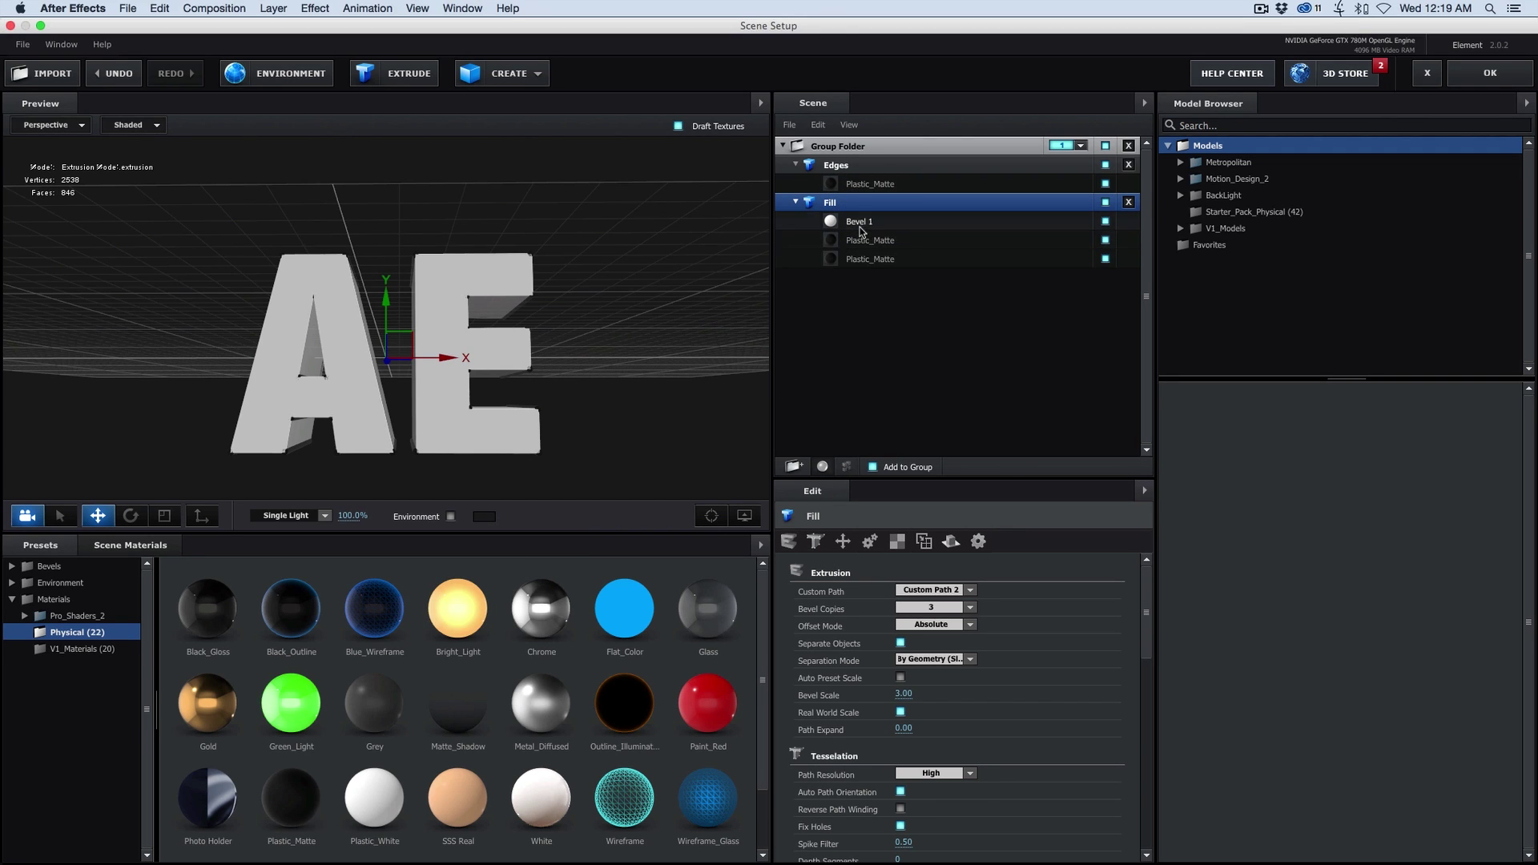
# Apply Flat_Color to Bevel 1 and set its Diffuse Color to white (FFFFFF)
pyautogui.click(861, 222)
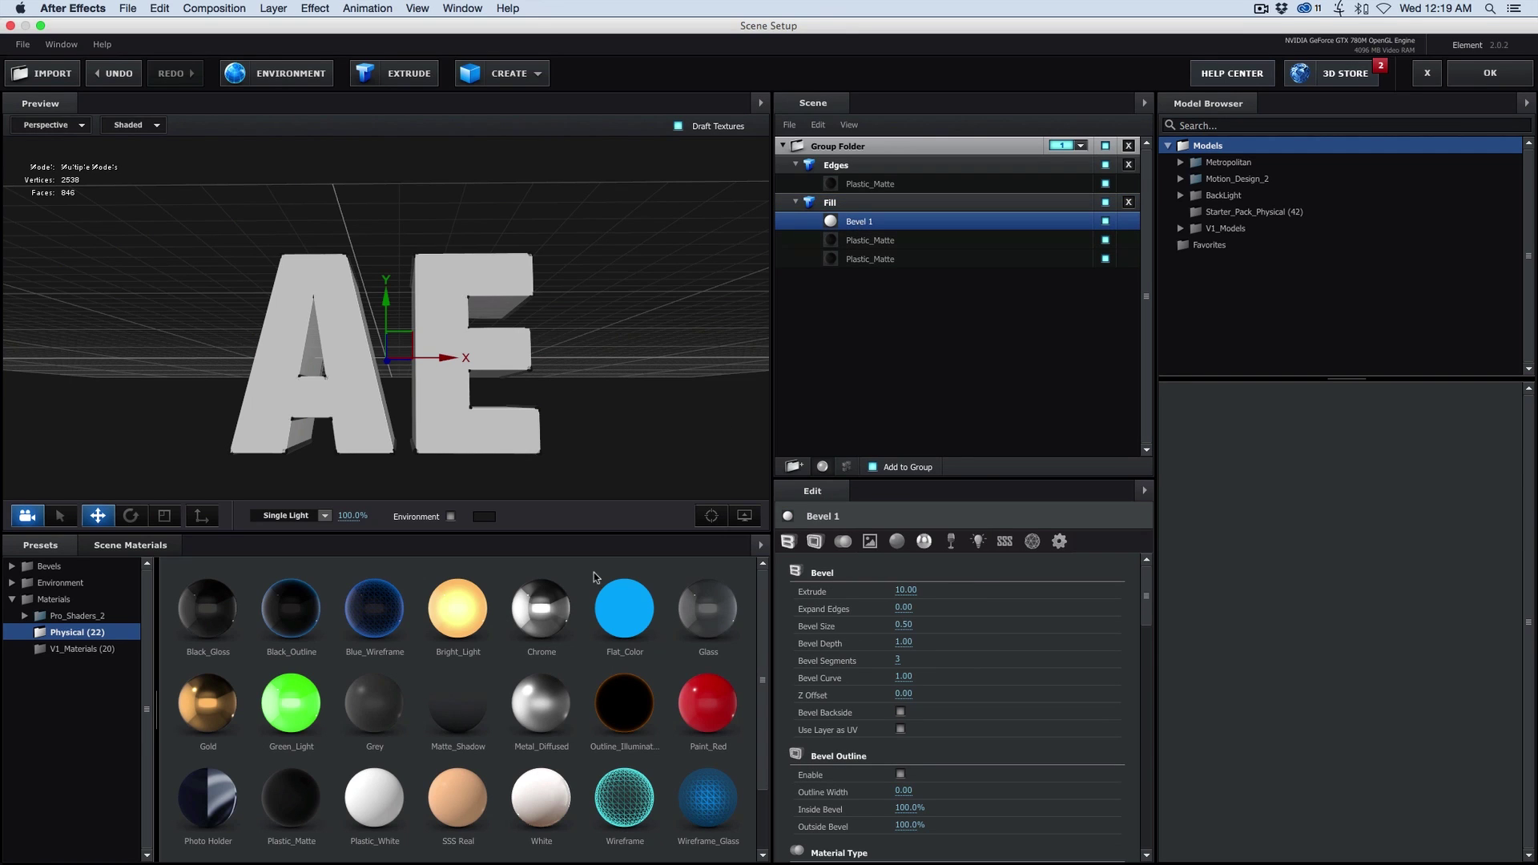
pyautogui.moveTo(624, 610); pyautogui.dragTo(869, 219)
pyautogui.scroll(-12, 1042, 647)
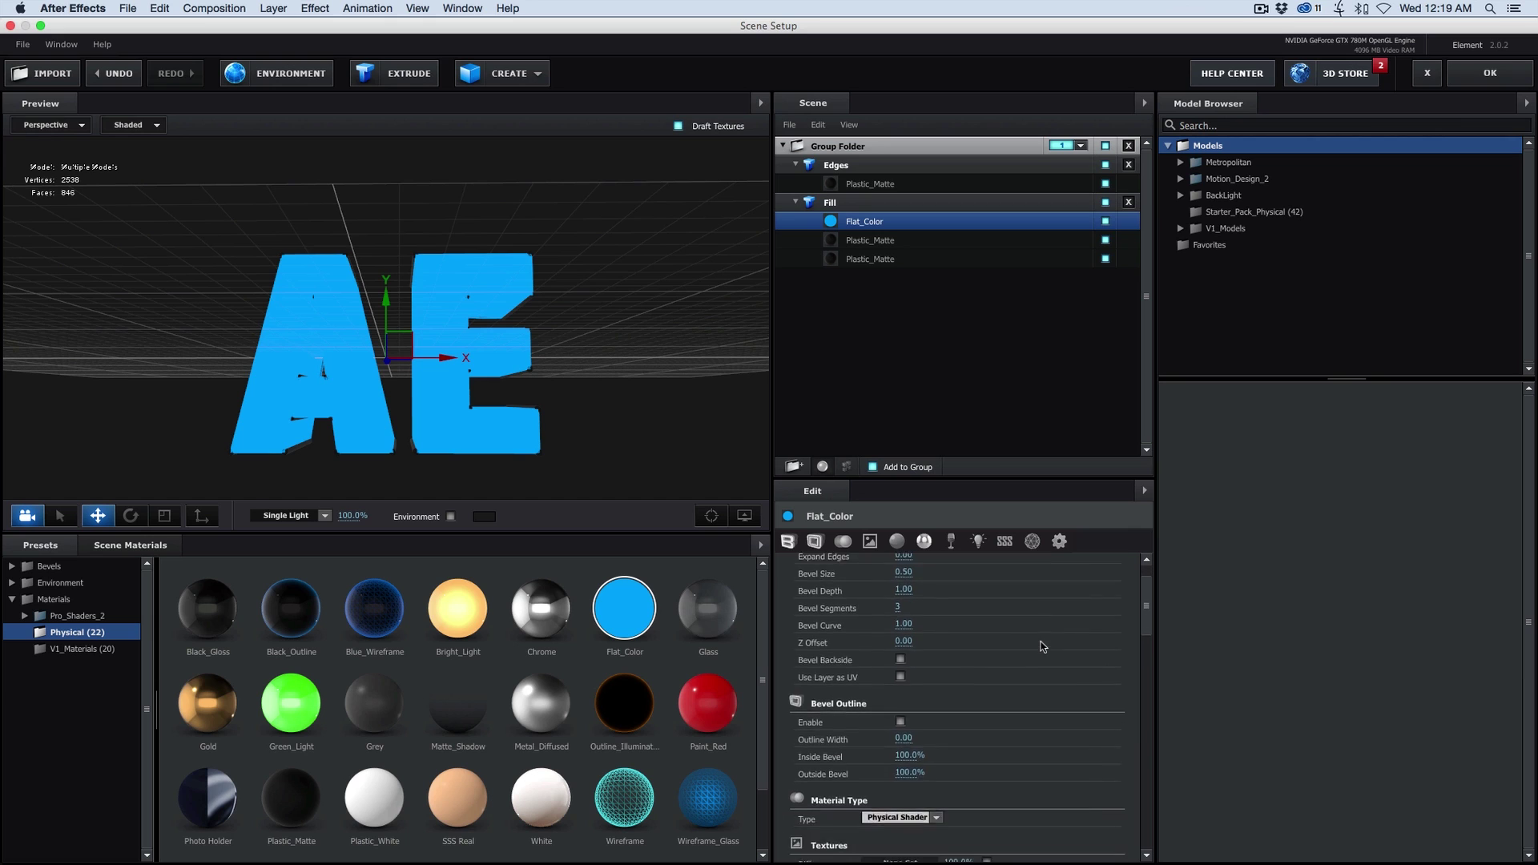
pyautogui.scroll(-3, 1036, 646)
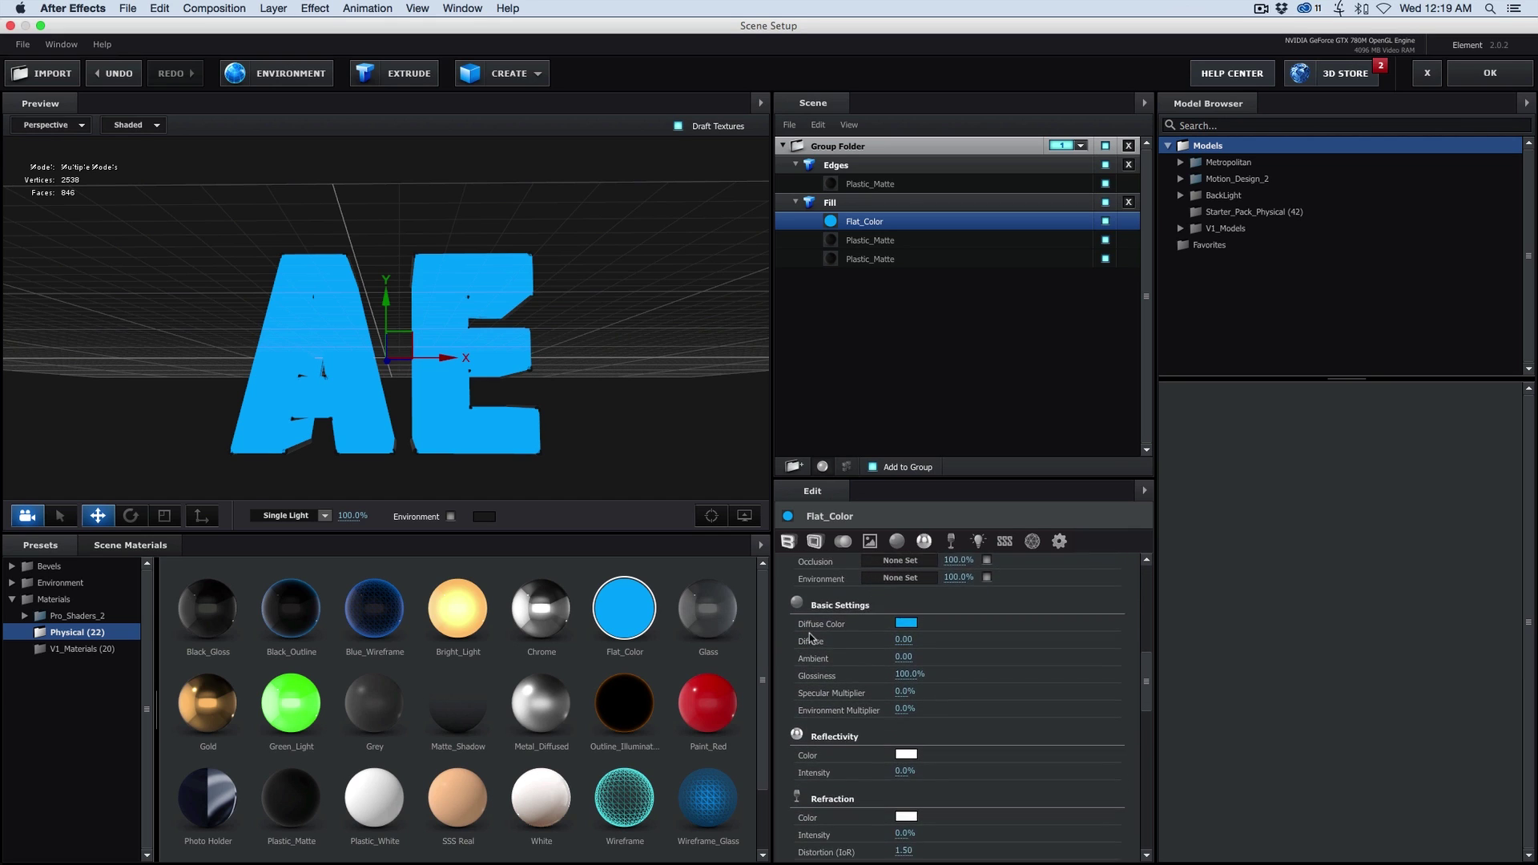
pyautogui.click(908, 602)
pyautogui.moveTo(717, 293); pyautogui.dragTo(597, 154)
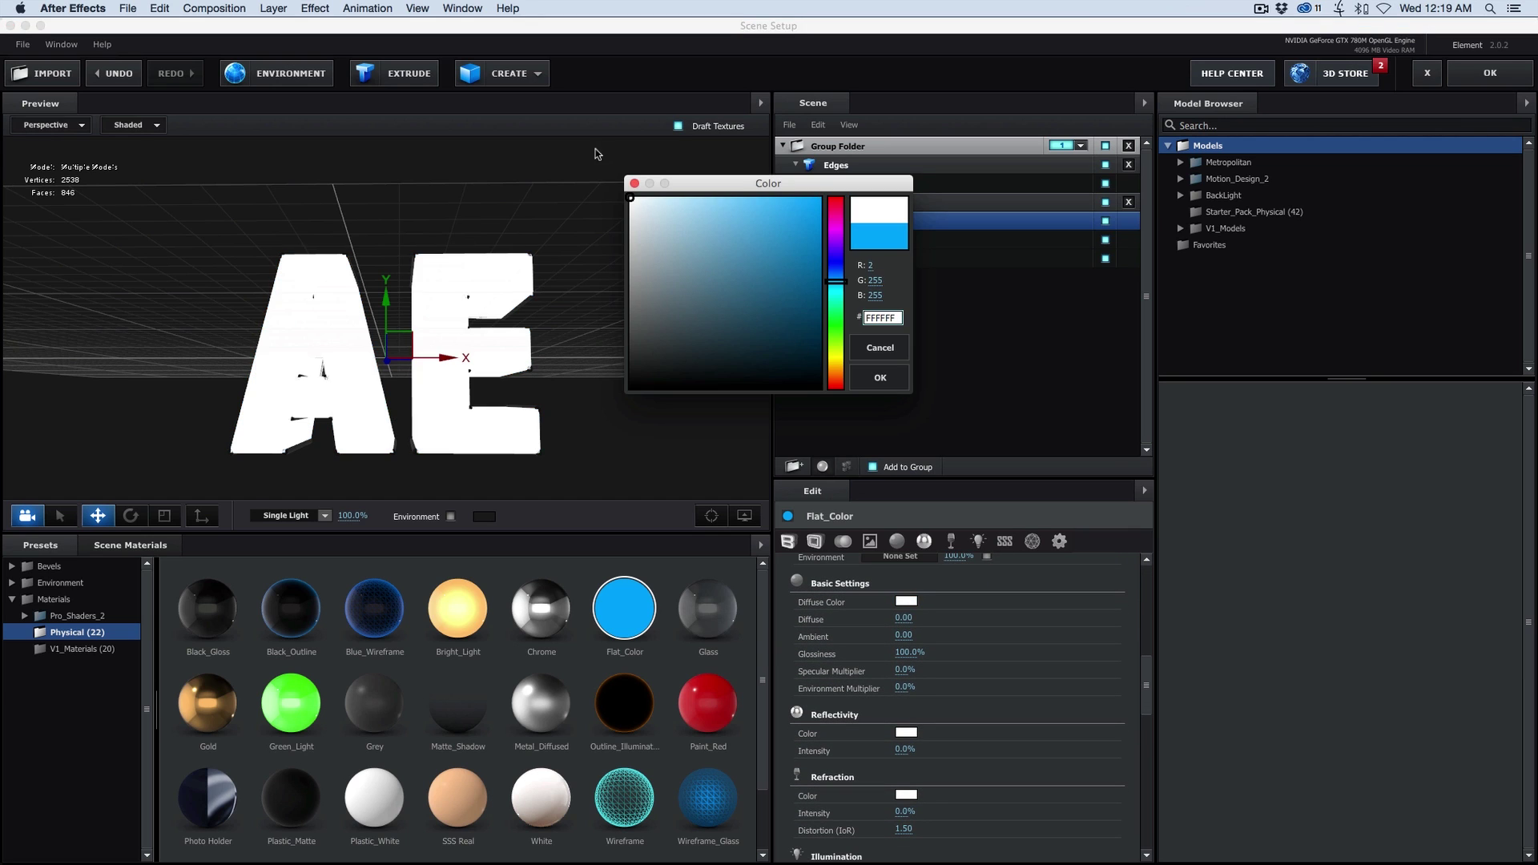
pyautogui.click(880, 377)
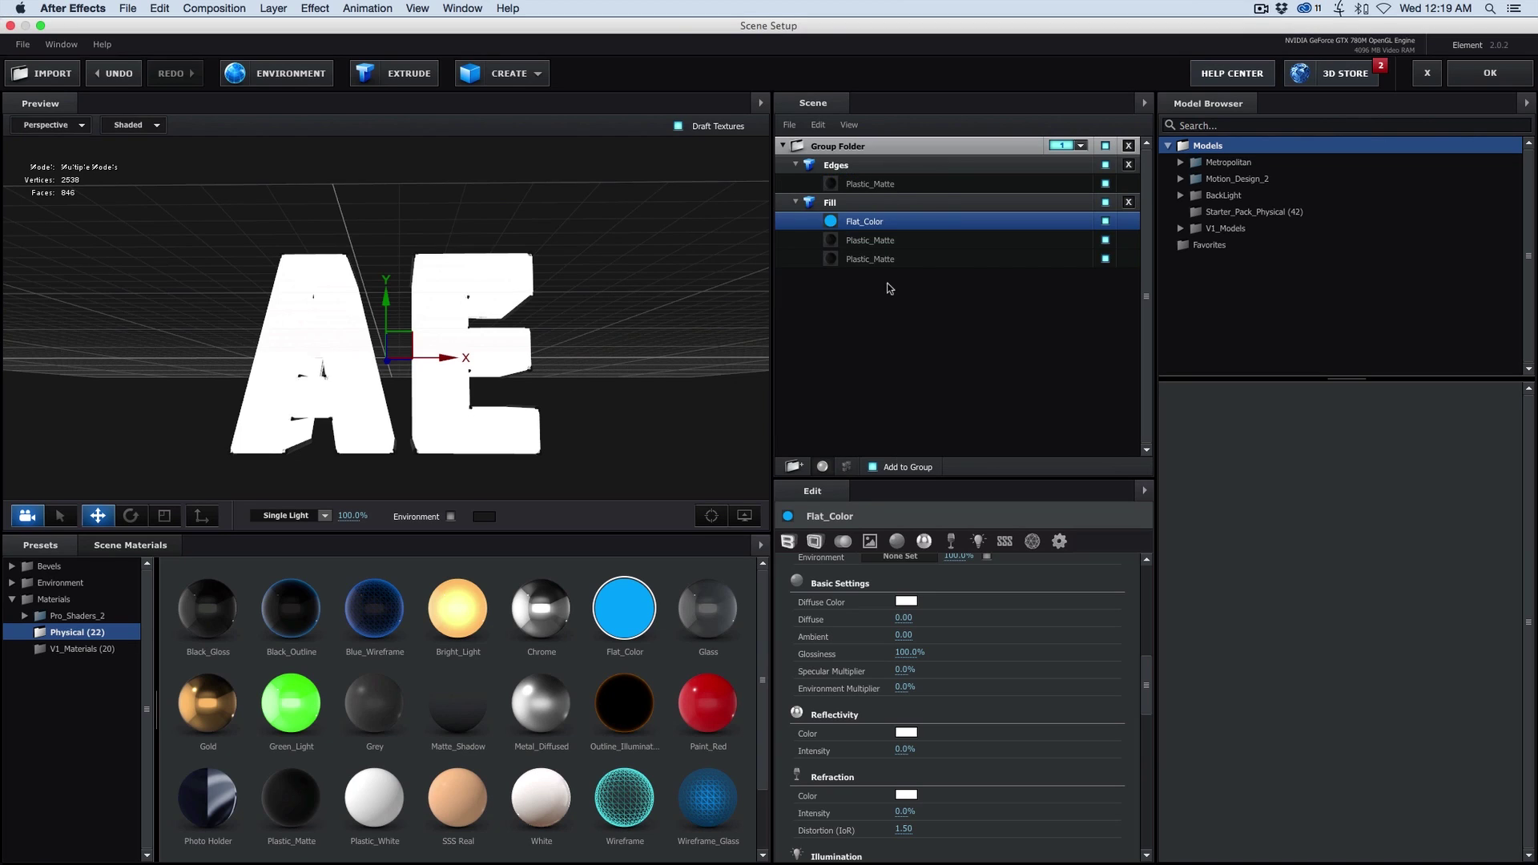
pyautogui.click(873, 241)
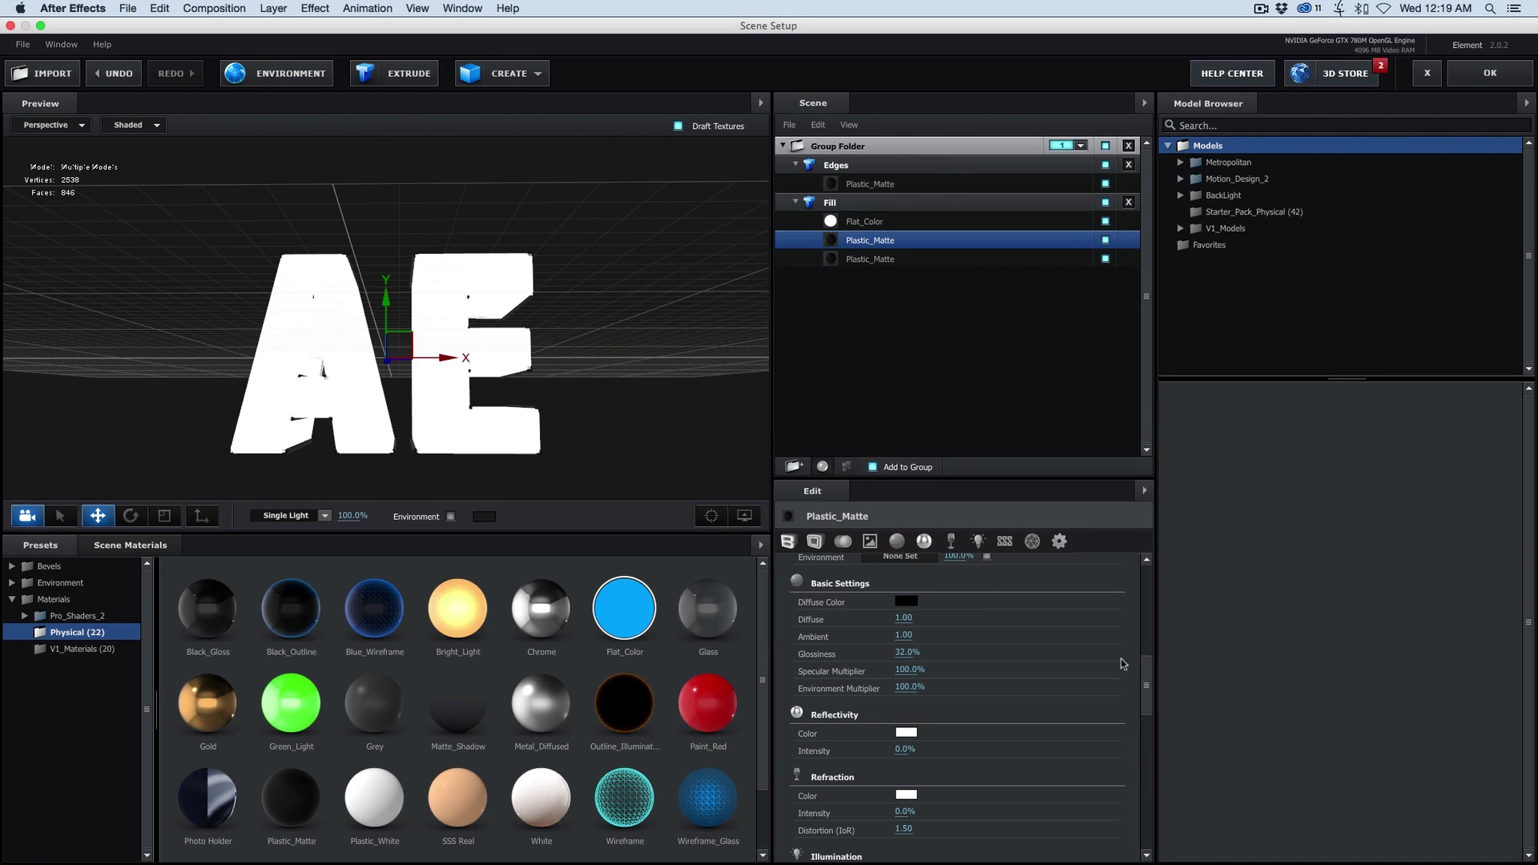
# Give the second Fill bevel a Z Offset of 10 and a thinner extrusion
pyautogui.moveTo(1148, 682); pyautogui.dragTo(1148, 558)
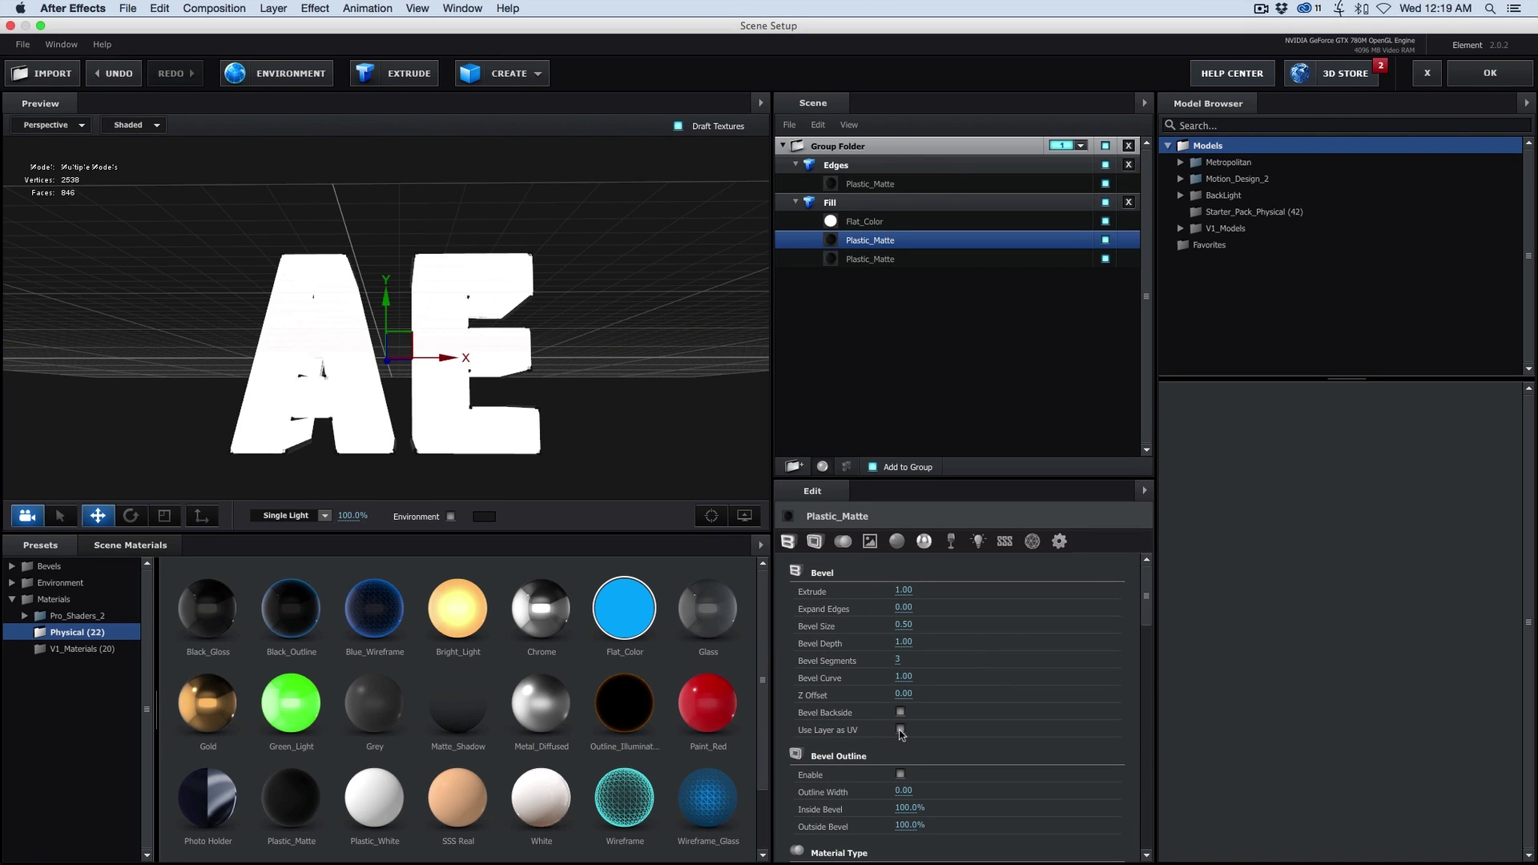
pyautogui.scroll(-1, 900, 732)
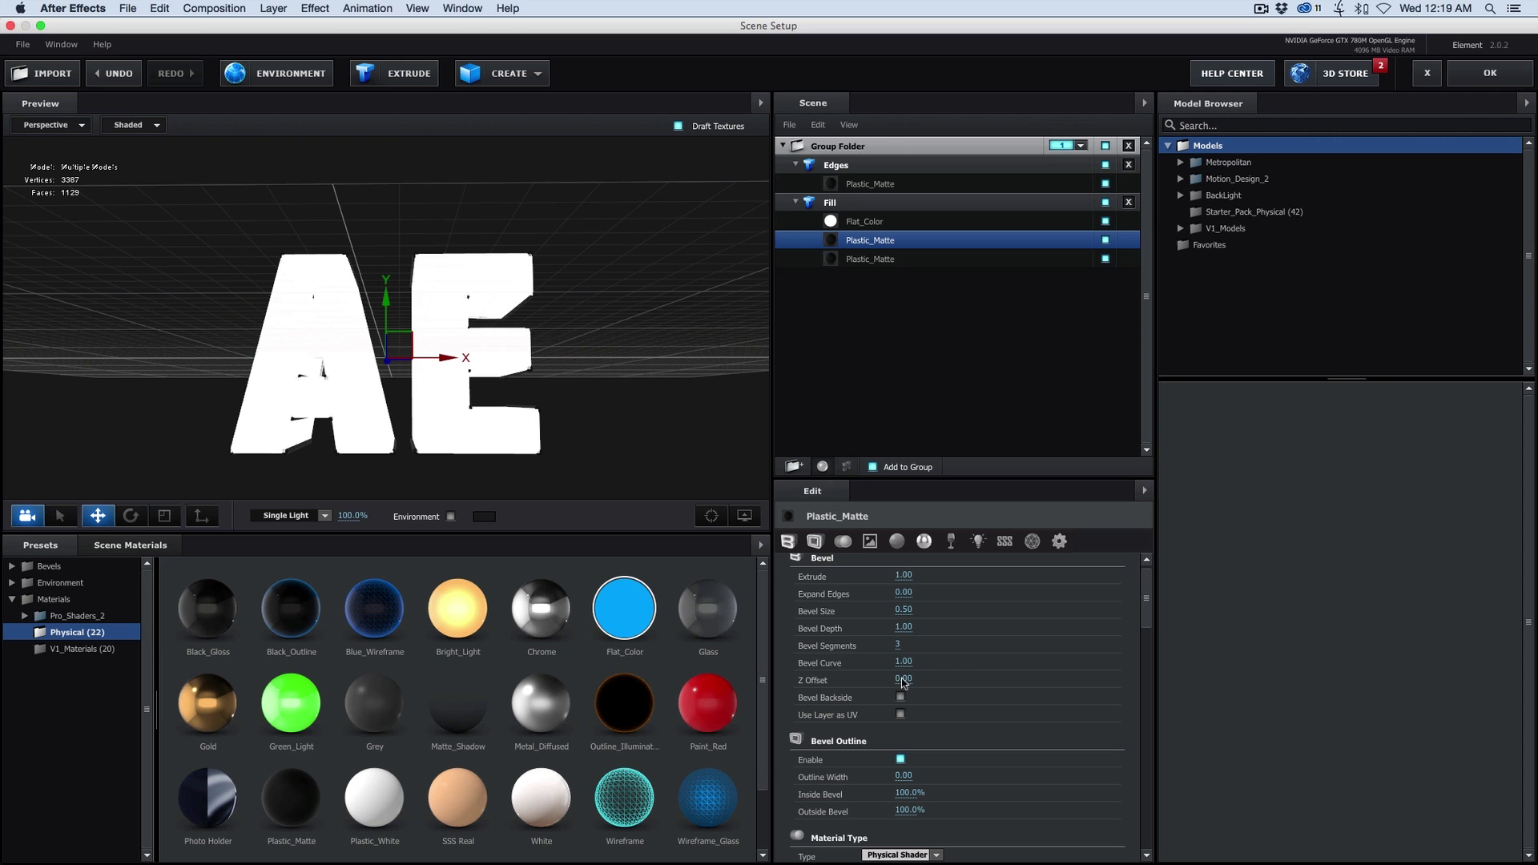
pyautogui.write('10')
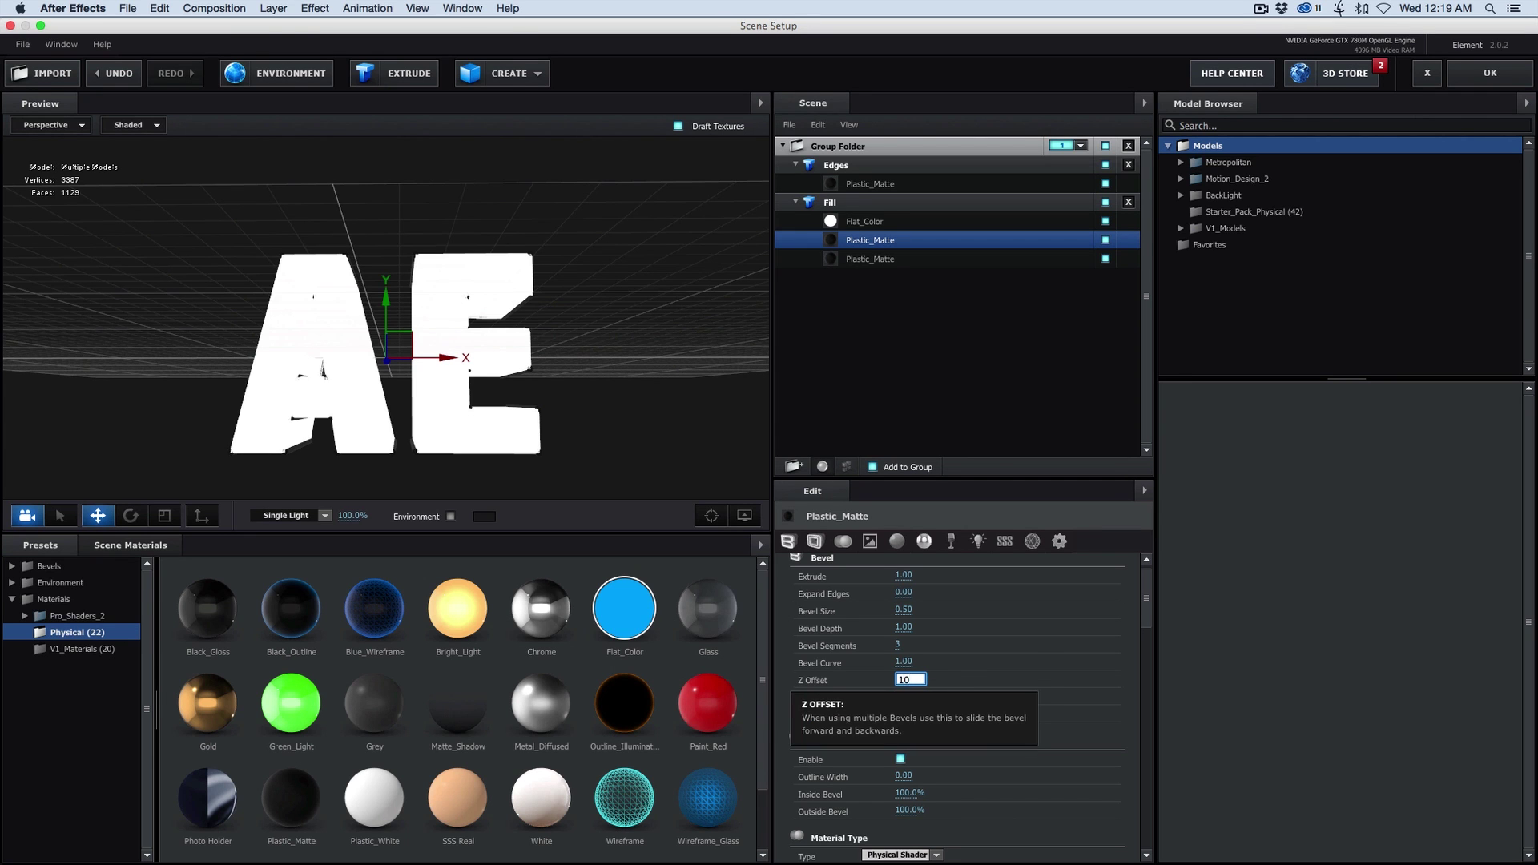
pyautogui.press('Return')
pyautogui.moveTo(570, 313); pyautogui.dragTo(482, 326)
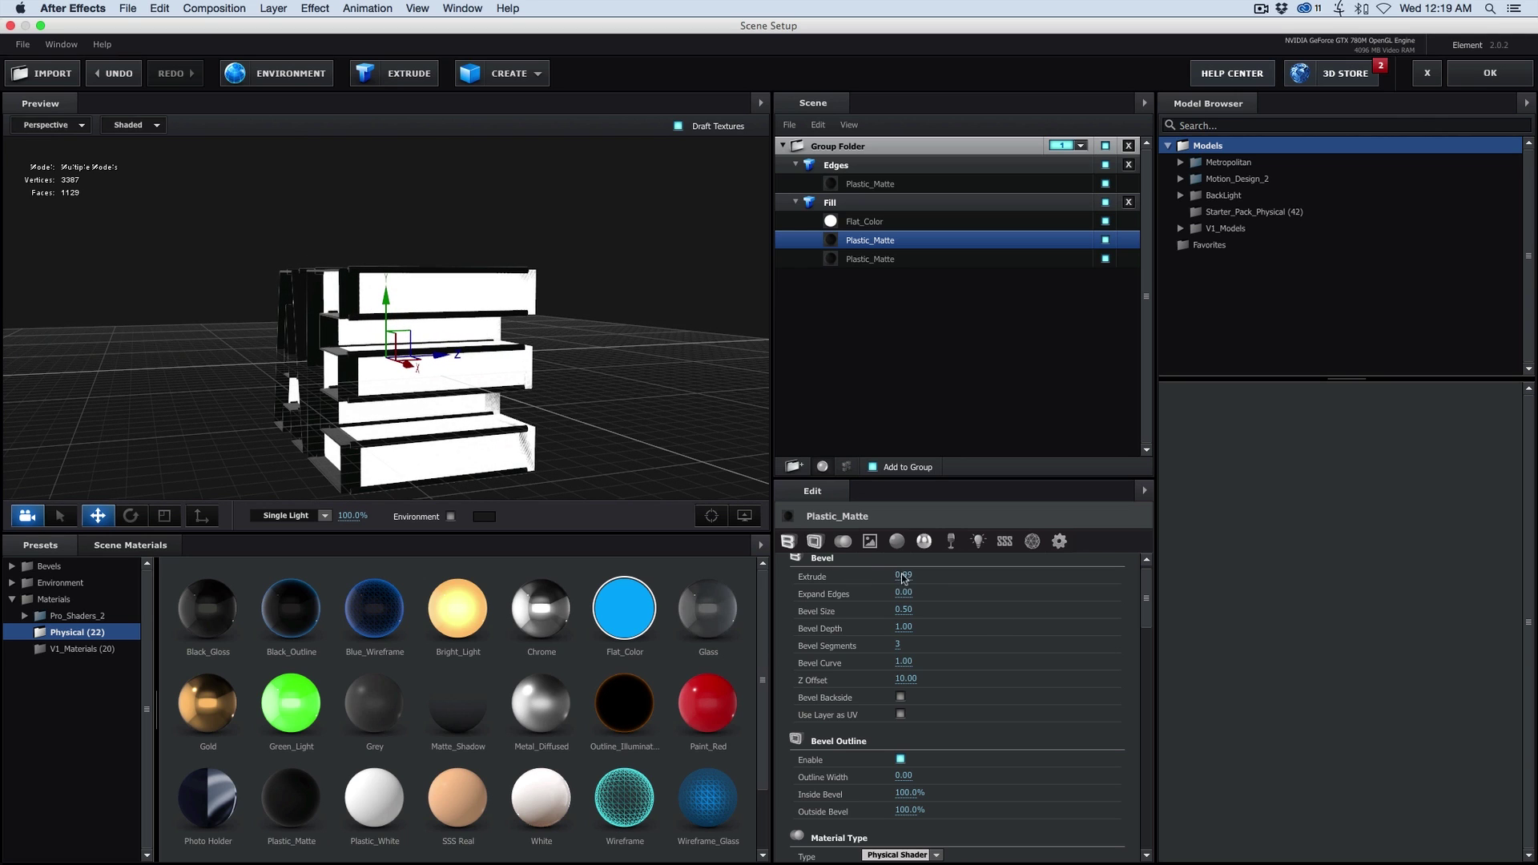
pyautogui.moveTo(903, 577); pyautogui.dragTo(839, 576)
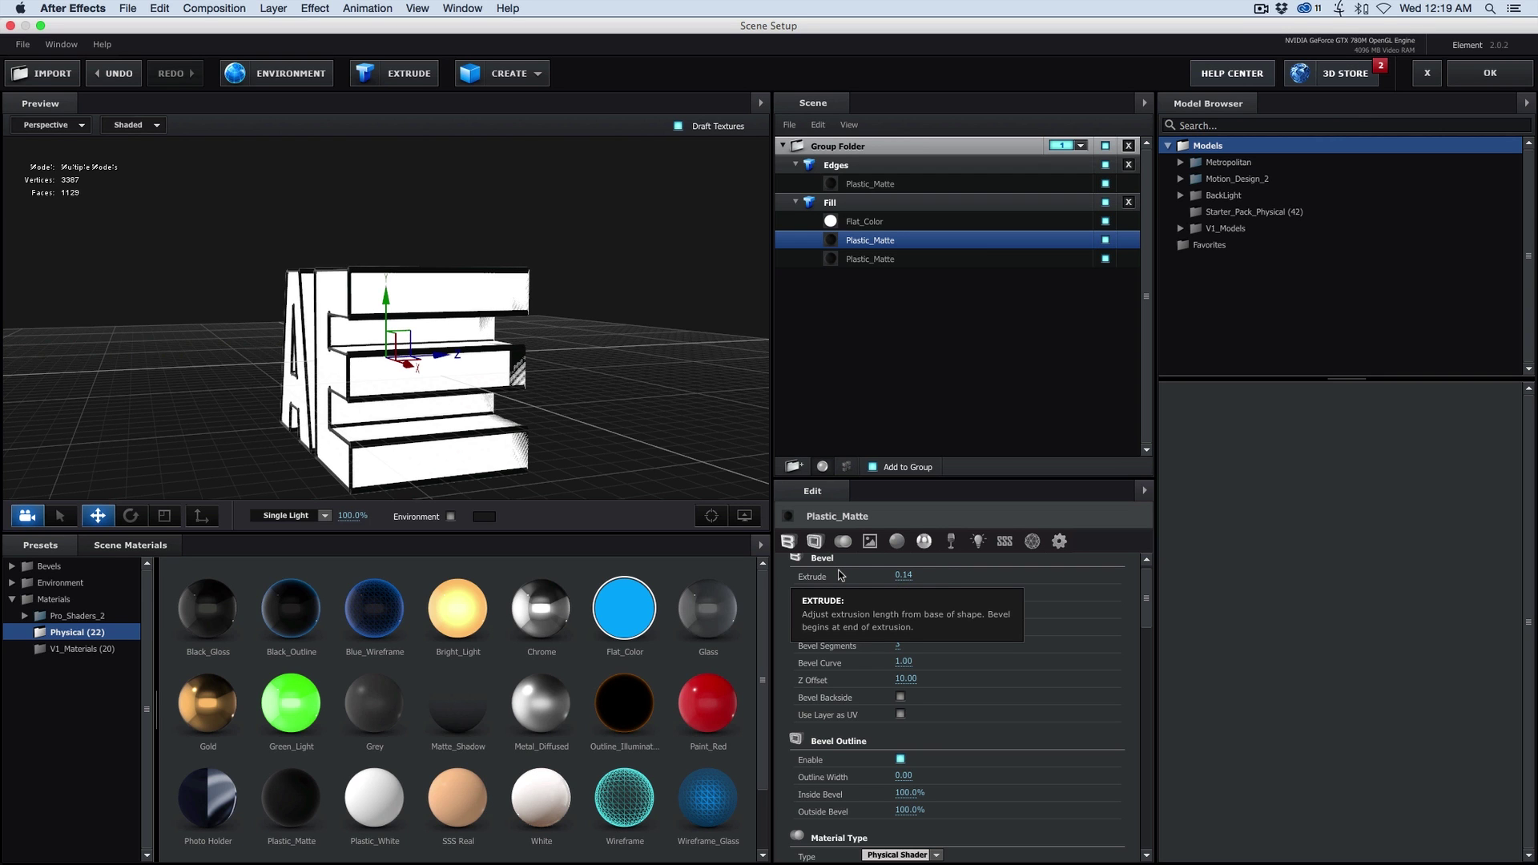
pyautogui.moveTo(445, 354); pyautogui.dragTo(890, 265)
pyautogui.press('super+z')
# Turn on Bevel Outline for the third bevel: Z Offset -0.19, Expand Edges 0.05, Extrude 0.15
pyautogui.click(887, 262)
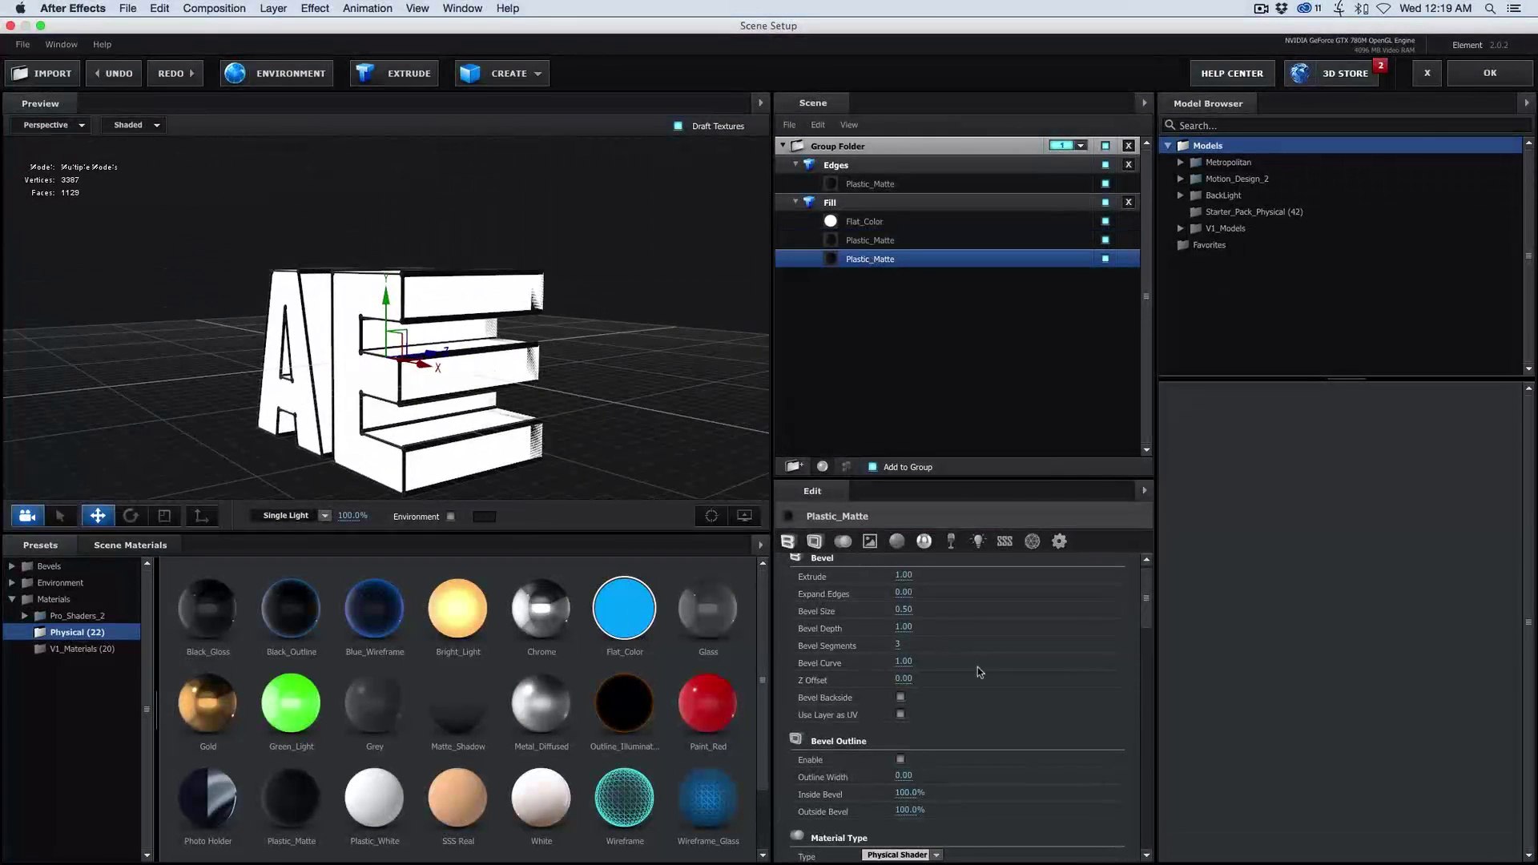
pyautogui.click(900, 759)
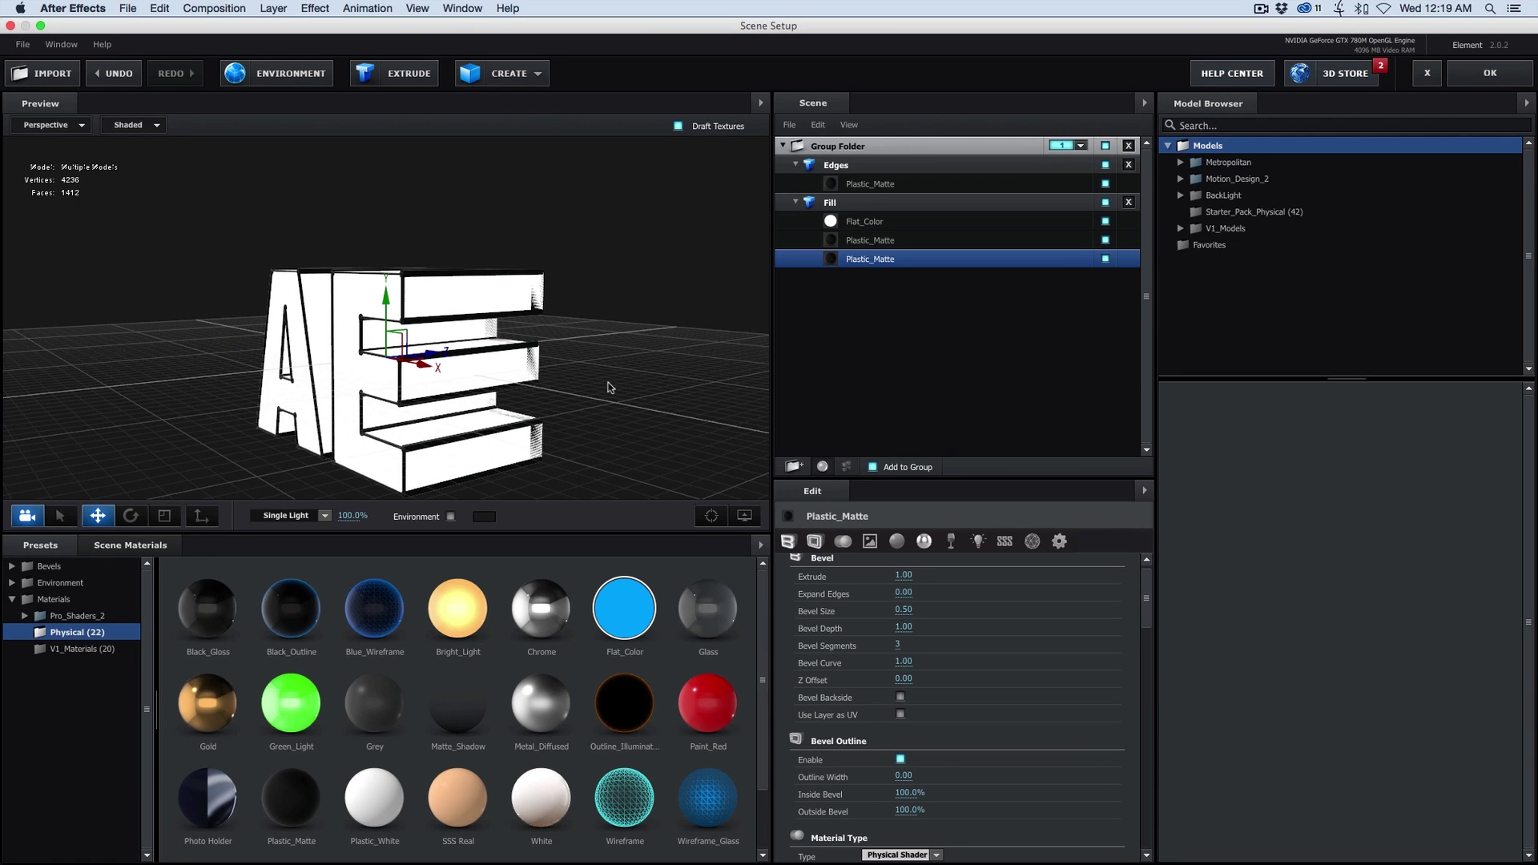
pyautogui.moveTo(607, 387); pyautogui.dragTo(497, 398)
pyautogui.moveTo(903, 679); pyautogui.dragTo(892, 681)
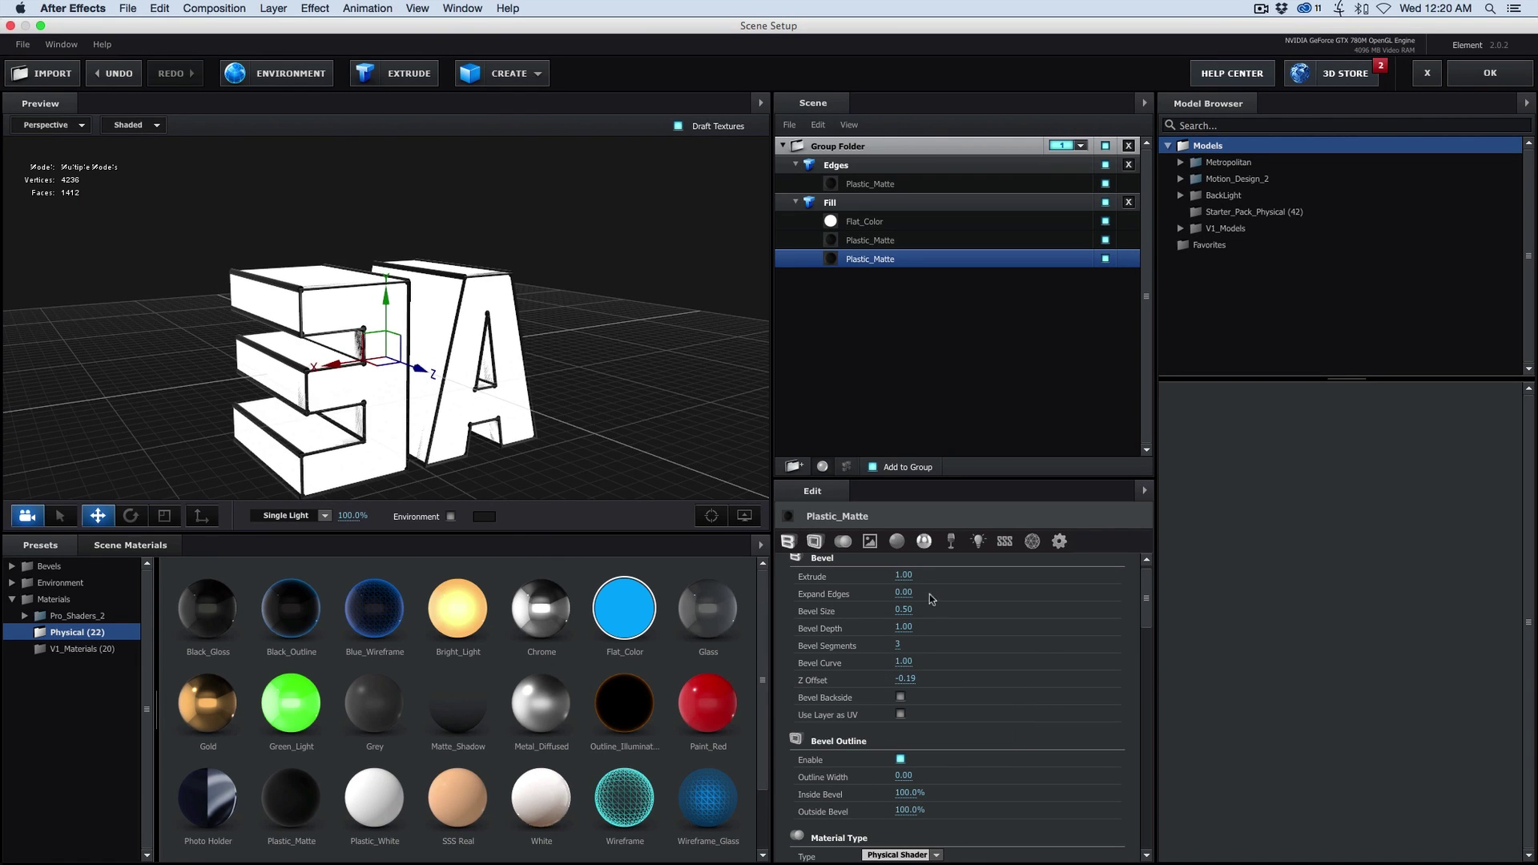
pyautogui.moveTo(906, 596); pyautogui.dragTo(915, 597)
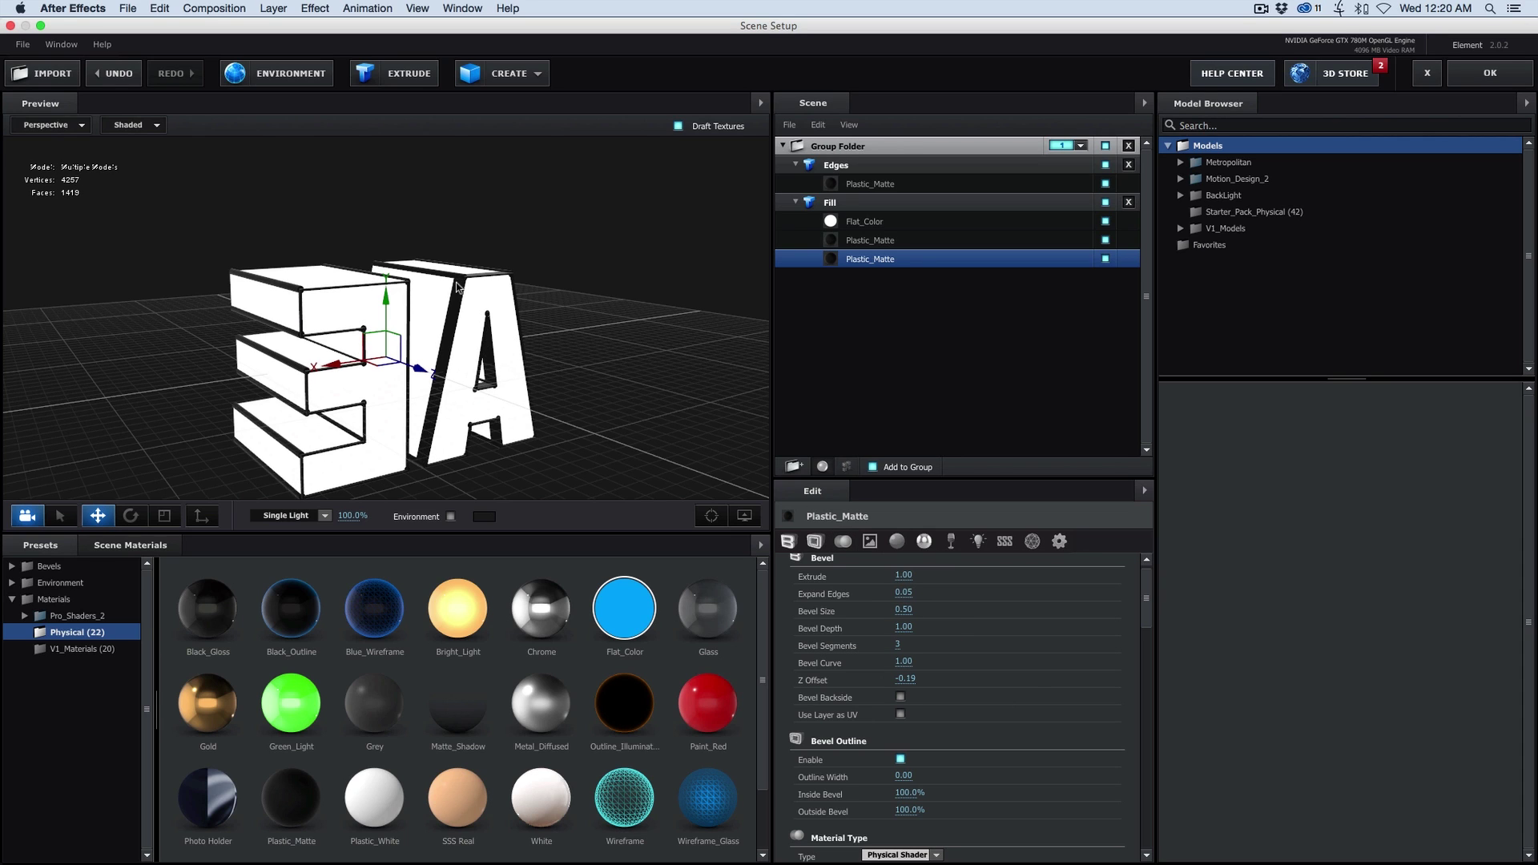
pyautogui.moveTo(906, 579); pyautogui.dragTo(848, 581)
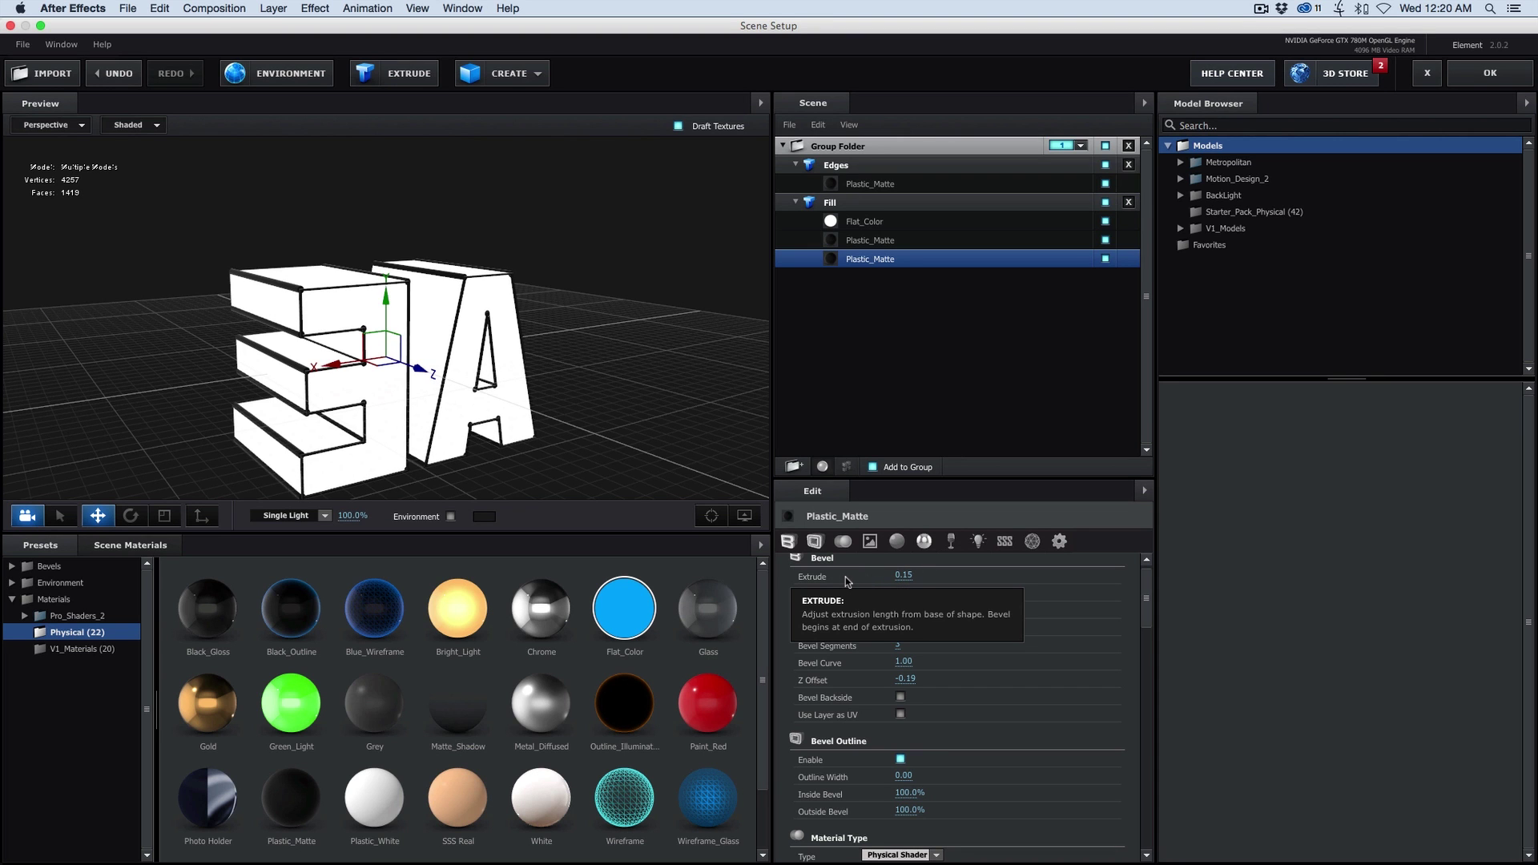
pyautogui.moveTo(493, 230); pyautogui.dragTo(644, 306)
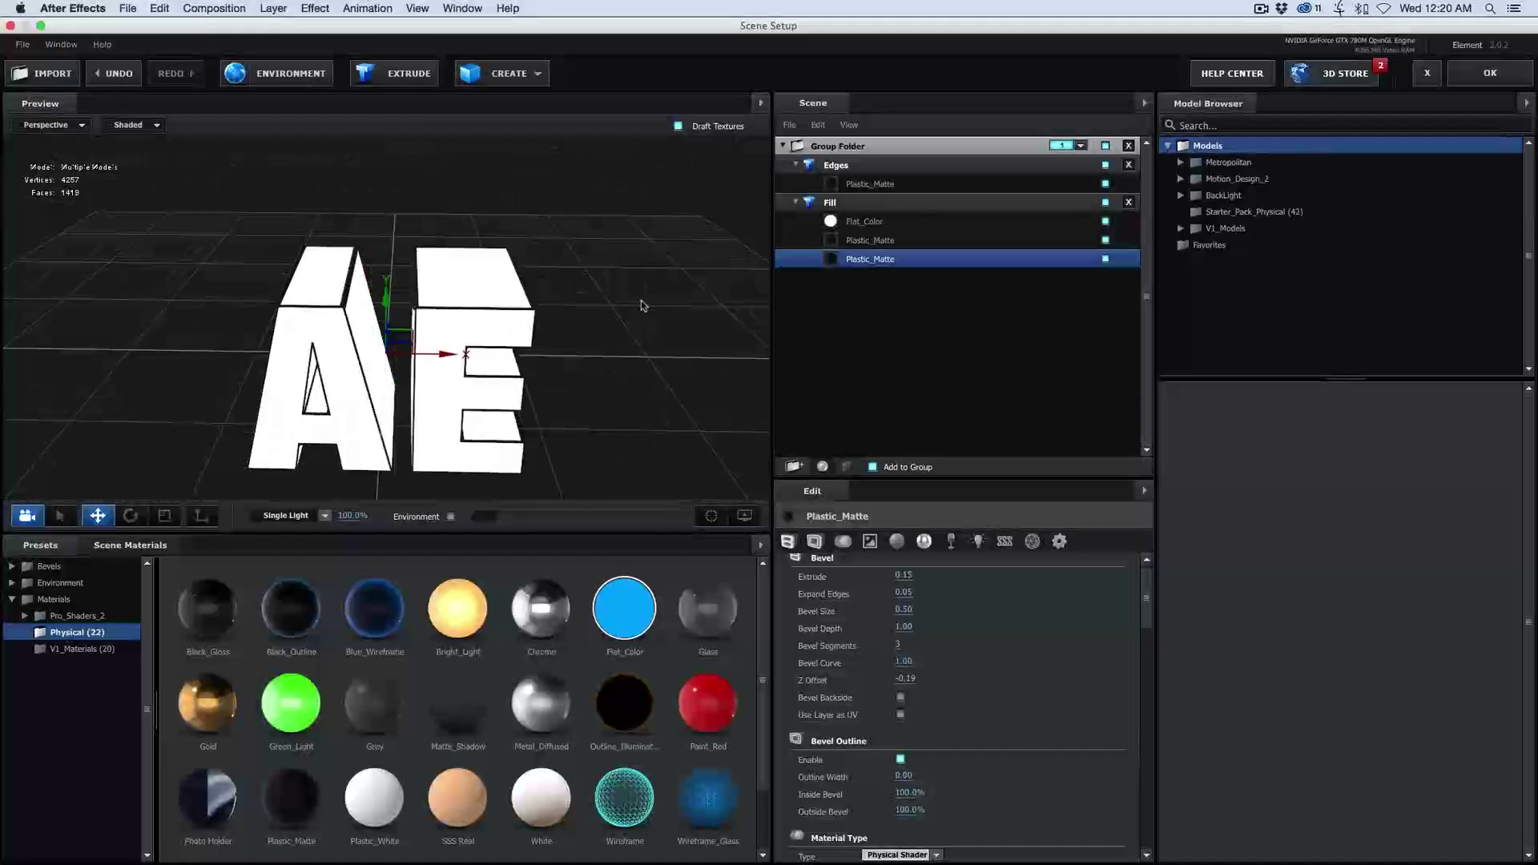
pyautogui.click(888, 183)
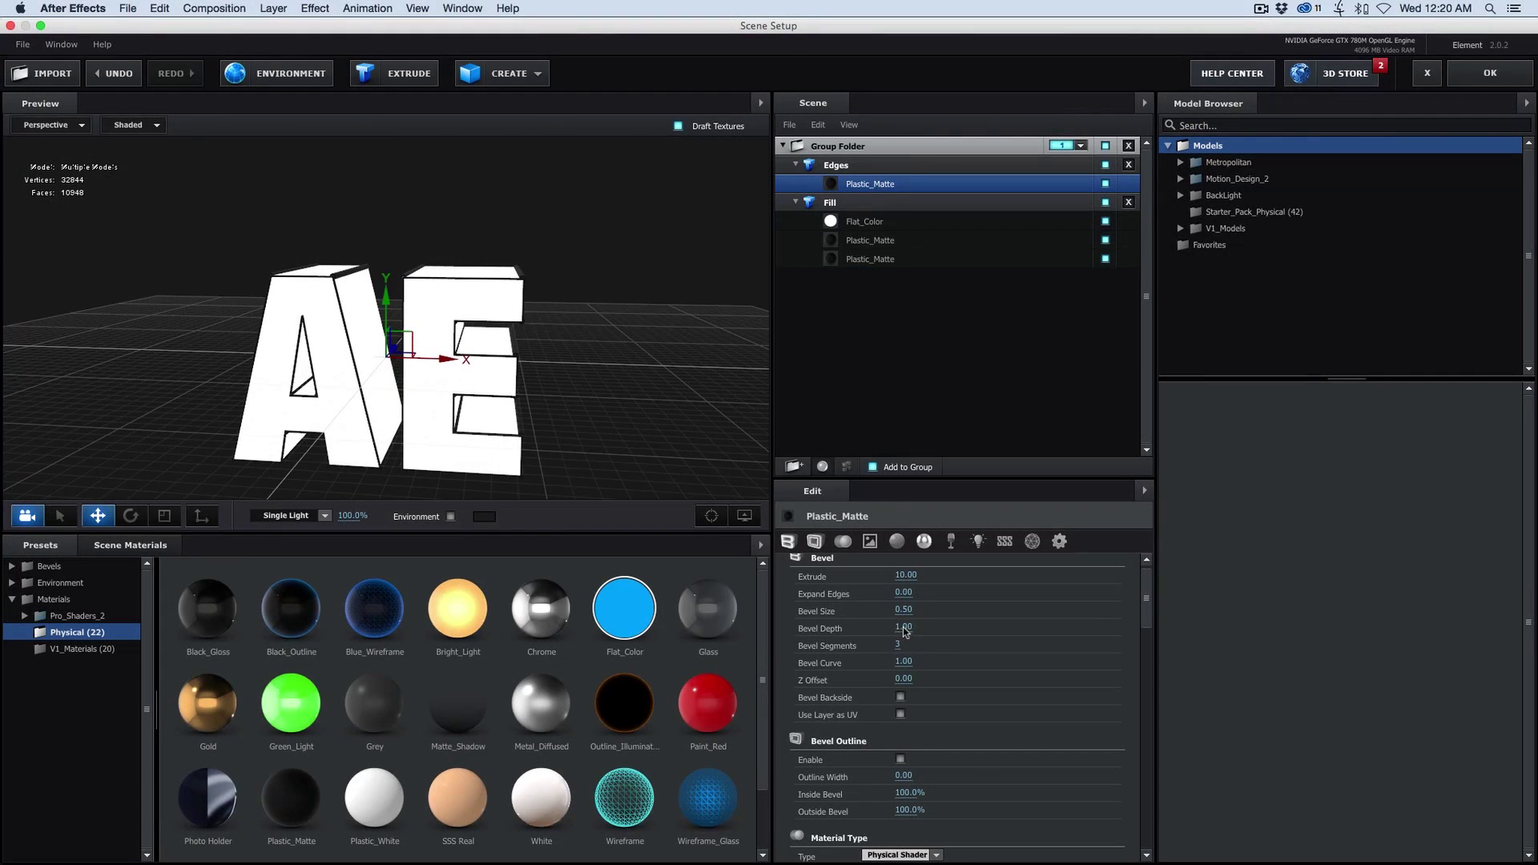
# Reduce the Edges Bevel Size to 0.00, check the letters, and apply the scene with OK
pyautogui.moveTo(903, 612); pyautogui.dragTo(856, 612)
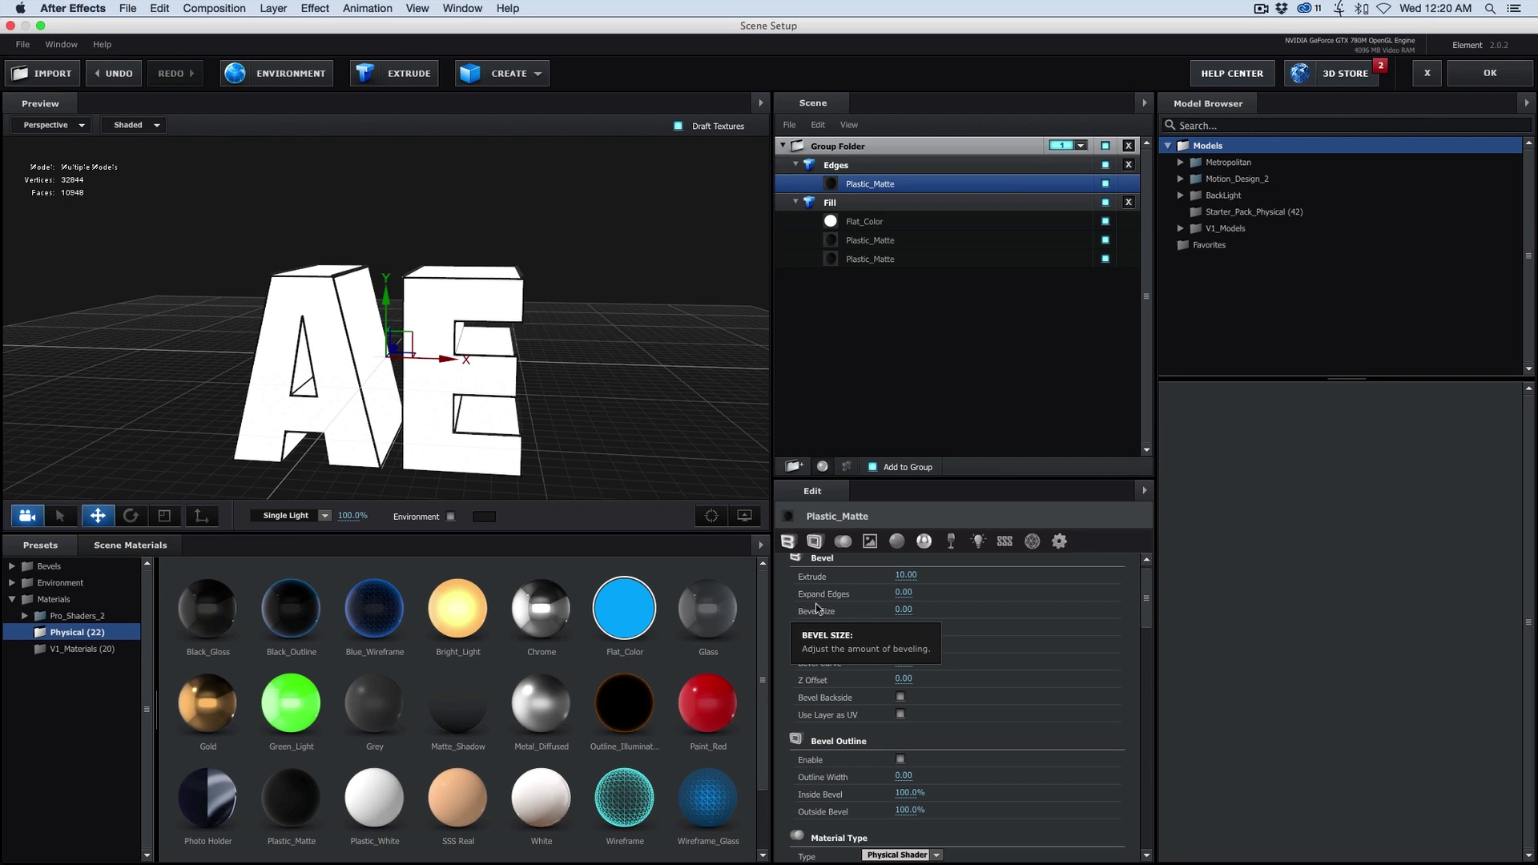
pyautogui.scroll(2, 612, 417)
pyautogui.moveTo(612, 417); pyautogui.dragTo(635, 326)
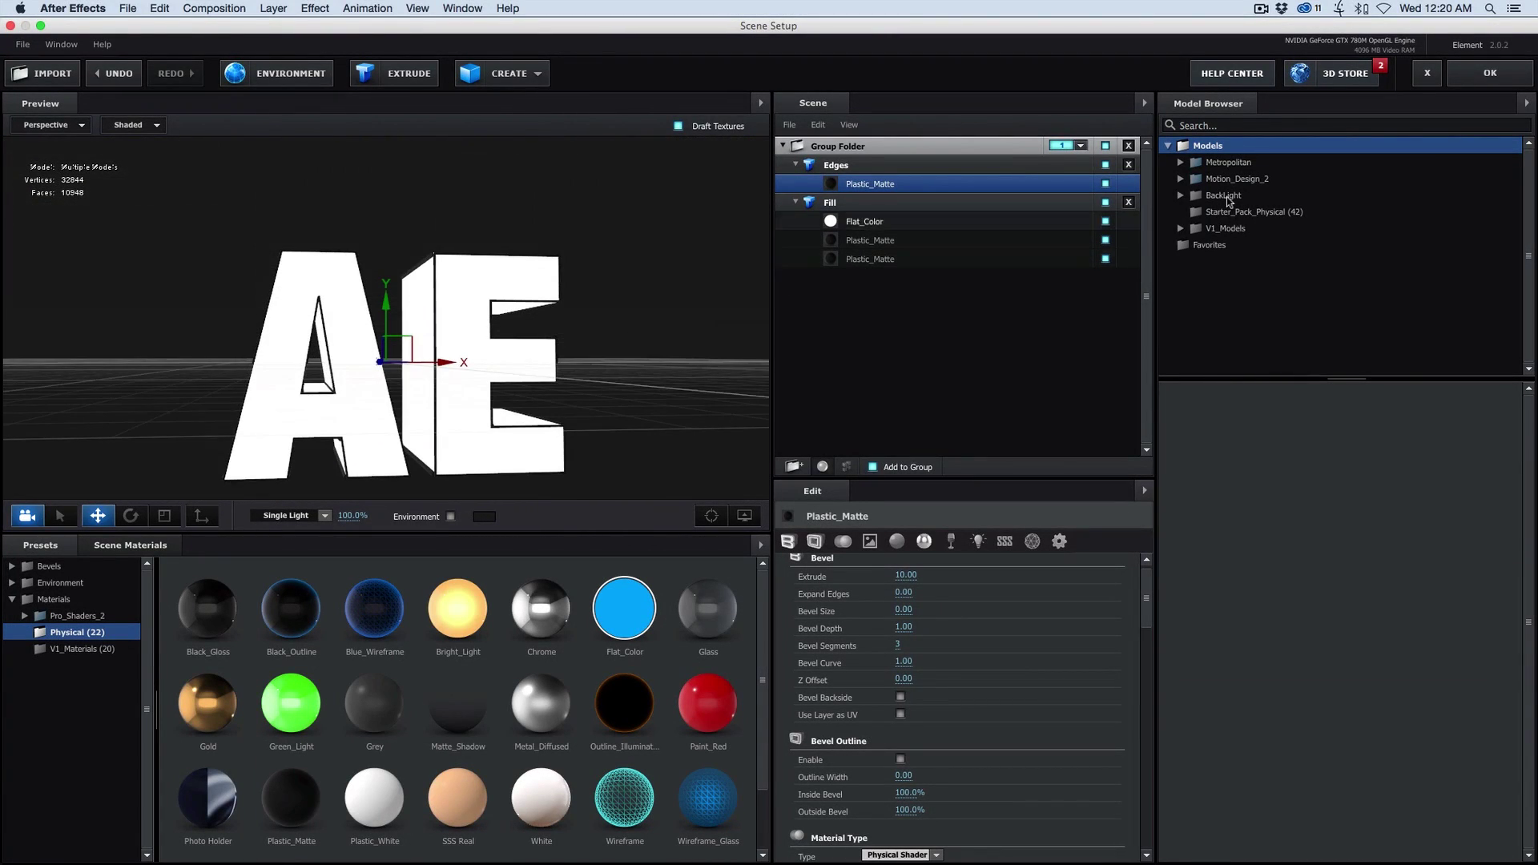
pyautogui.click(1512, 79)
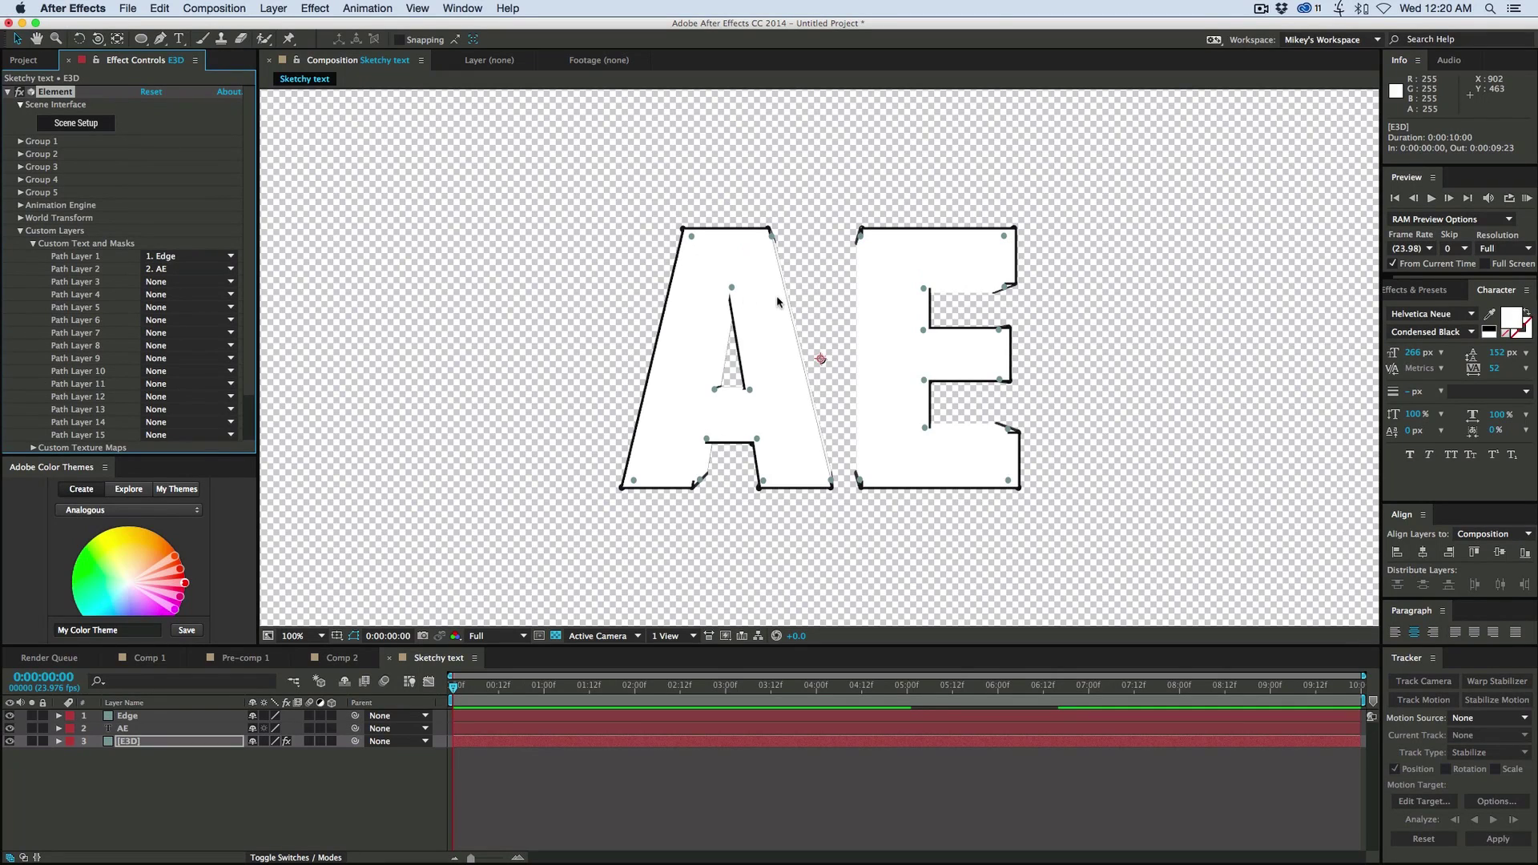
# Add a new Camera 1 layer to the Sketchy text comp with default settings
pyautogui.click(274, 8)
pyautogui.moveTo(301, 32)
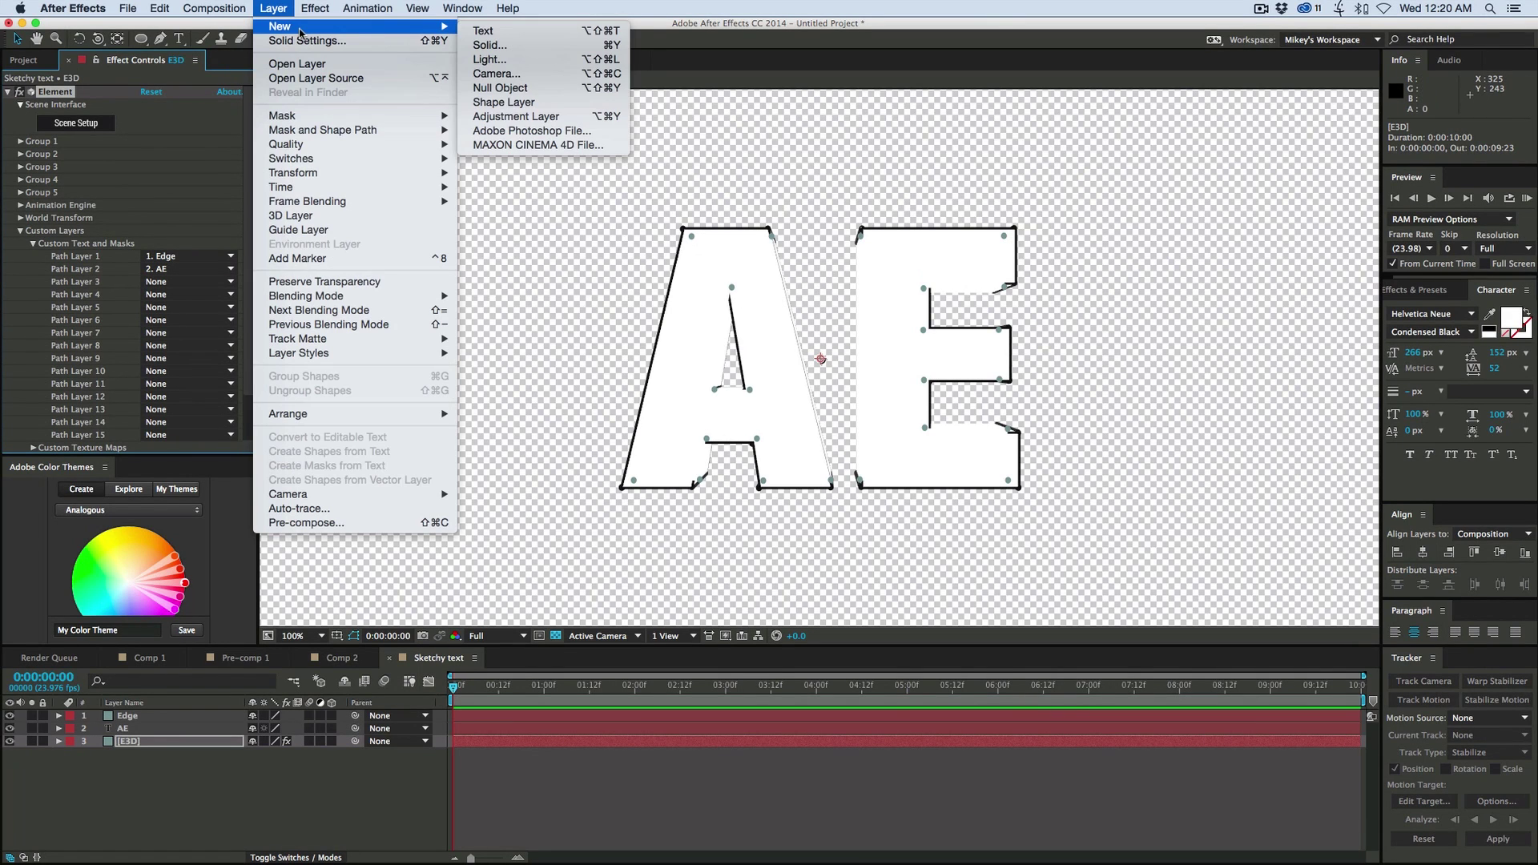
pyautogui.click(499, 74)
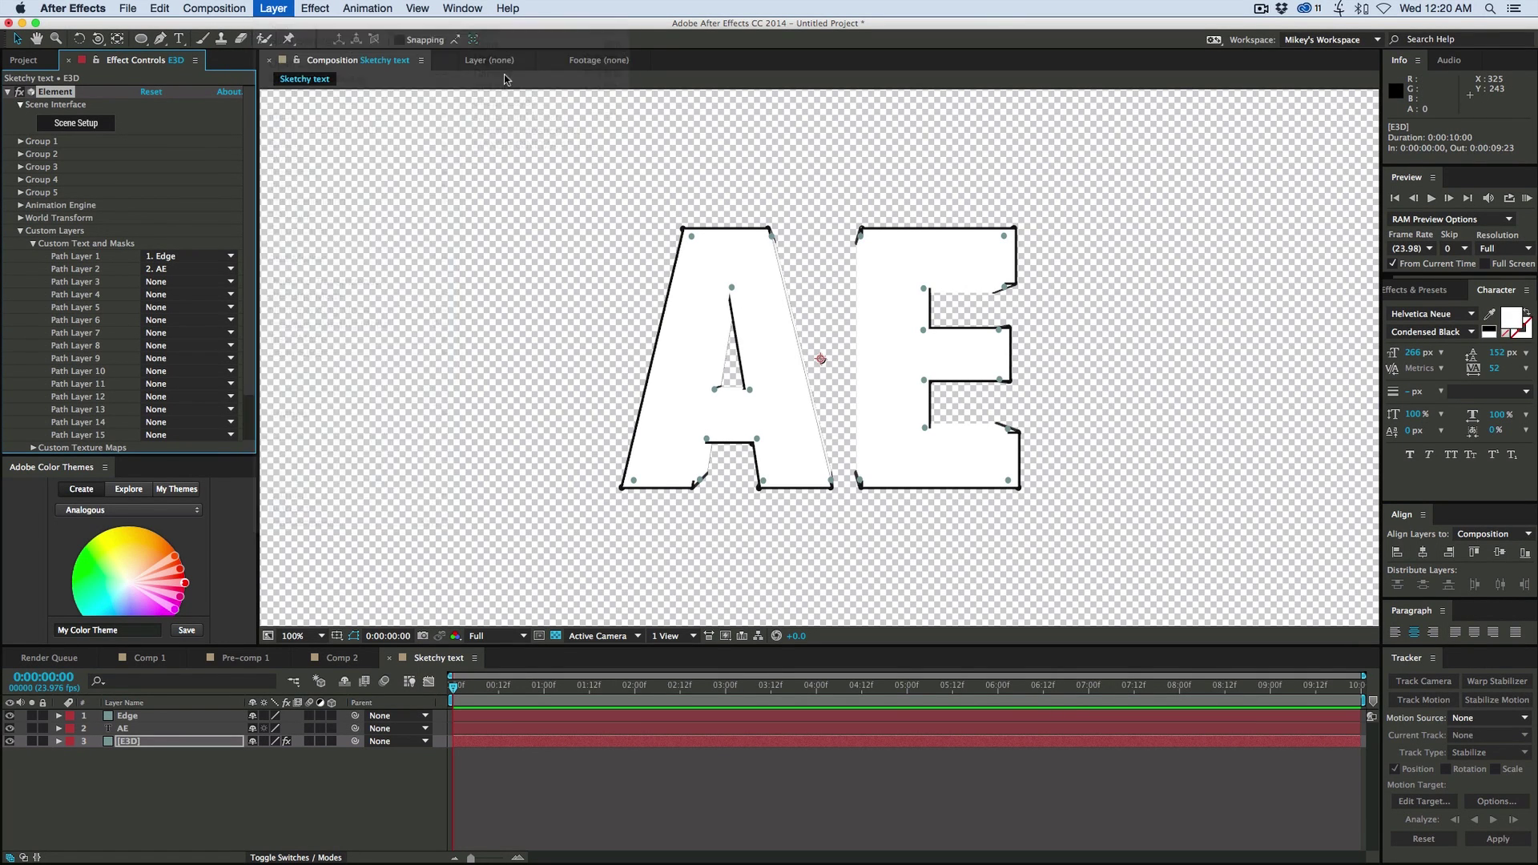
pyautogui.click(618, 566)
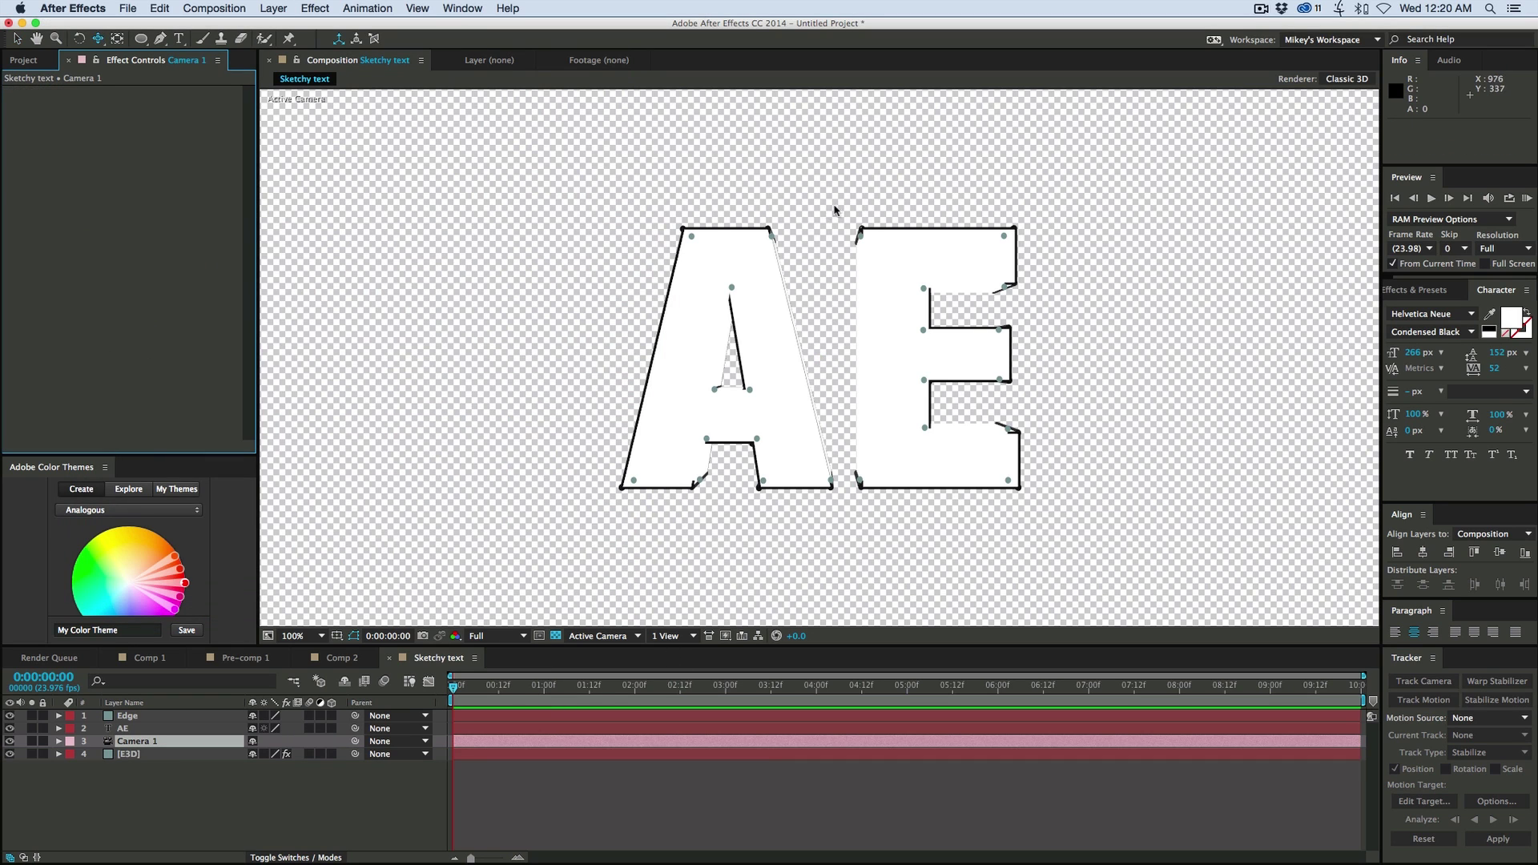
# Orbit the camera to an angled side view and make the AE text layer visible
pyautogui.moveTo(846, 200); pyautogui.dragTo(749, 200)
pyautogui.click(137, 728)
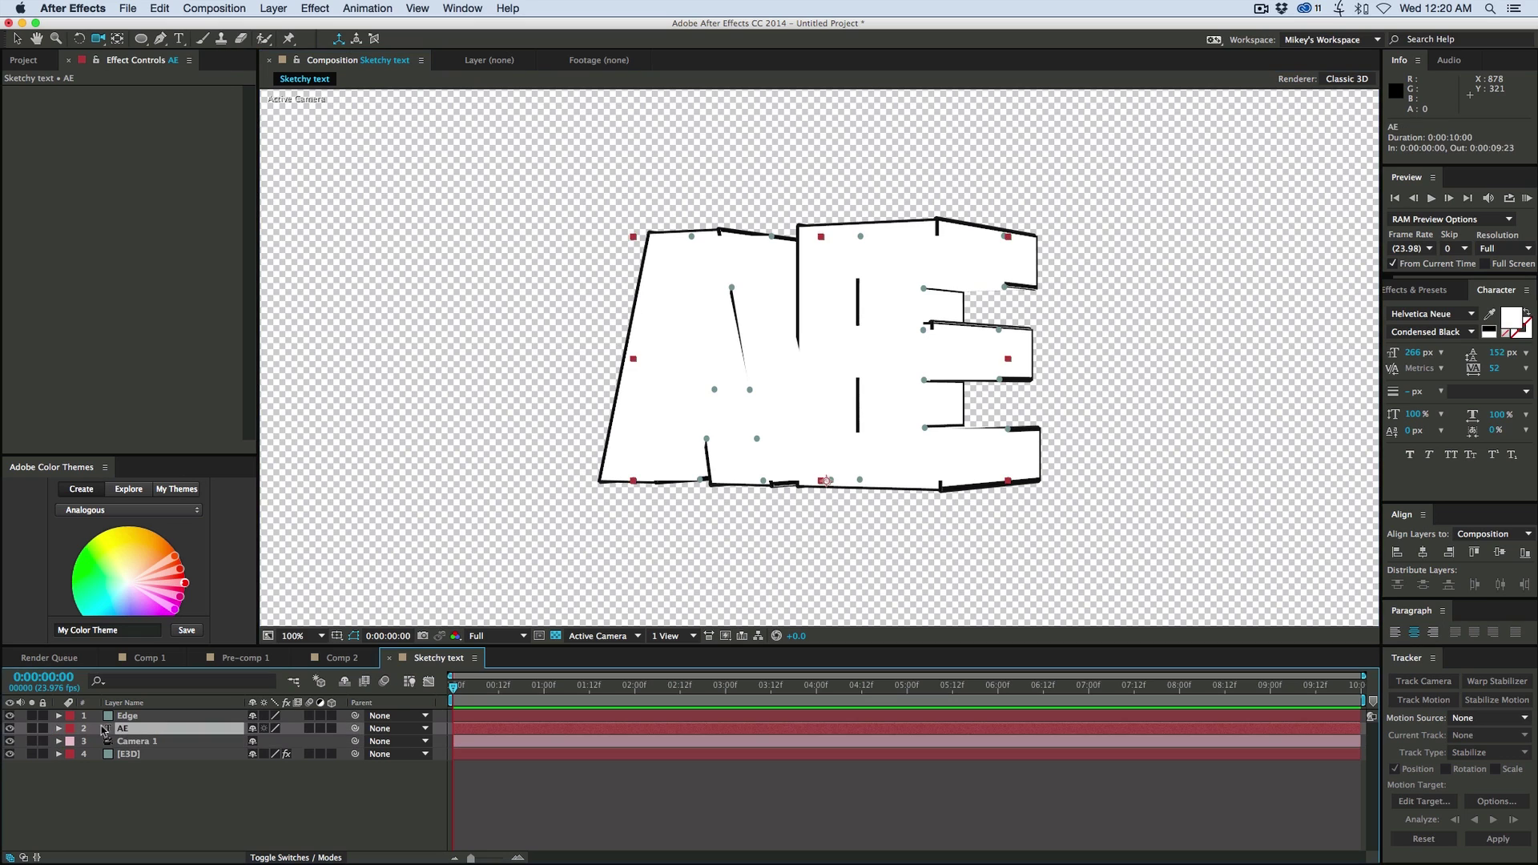
pyautogui.click(9, 728)
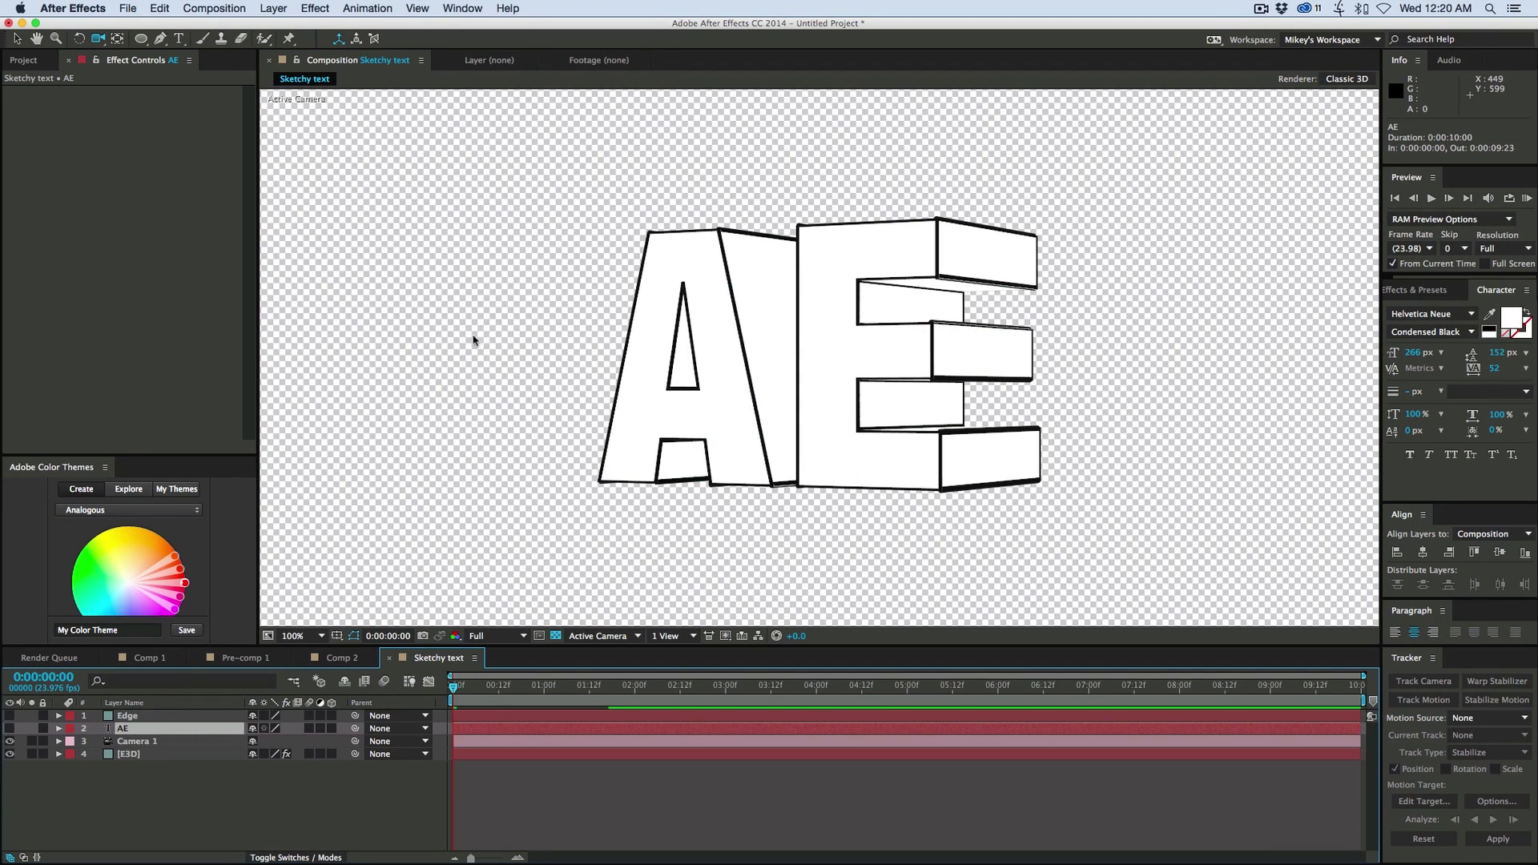
pyautogui.moveTo(573, 338); pyautogui.dragTo(608, 321)
# Expand the E3D layer's Element settings to Group 1 > Particle Look > Deform > Noise
pyautogui.click(145, 754)
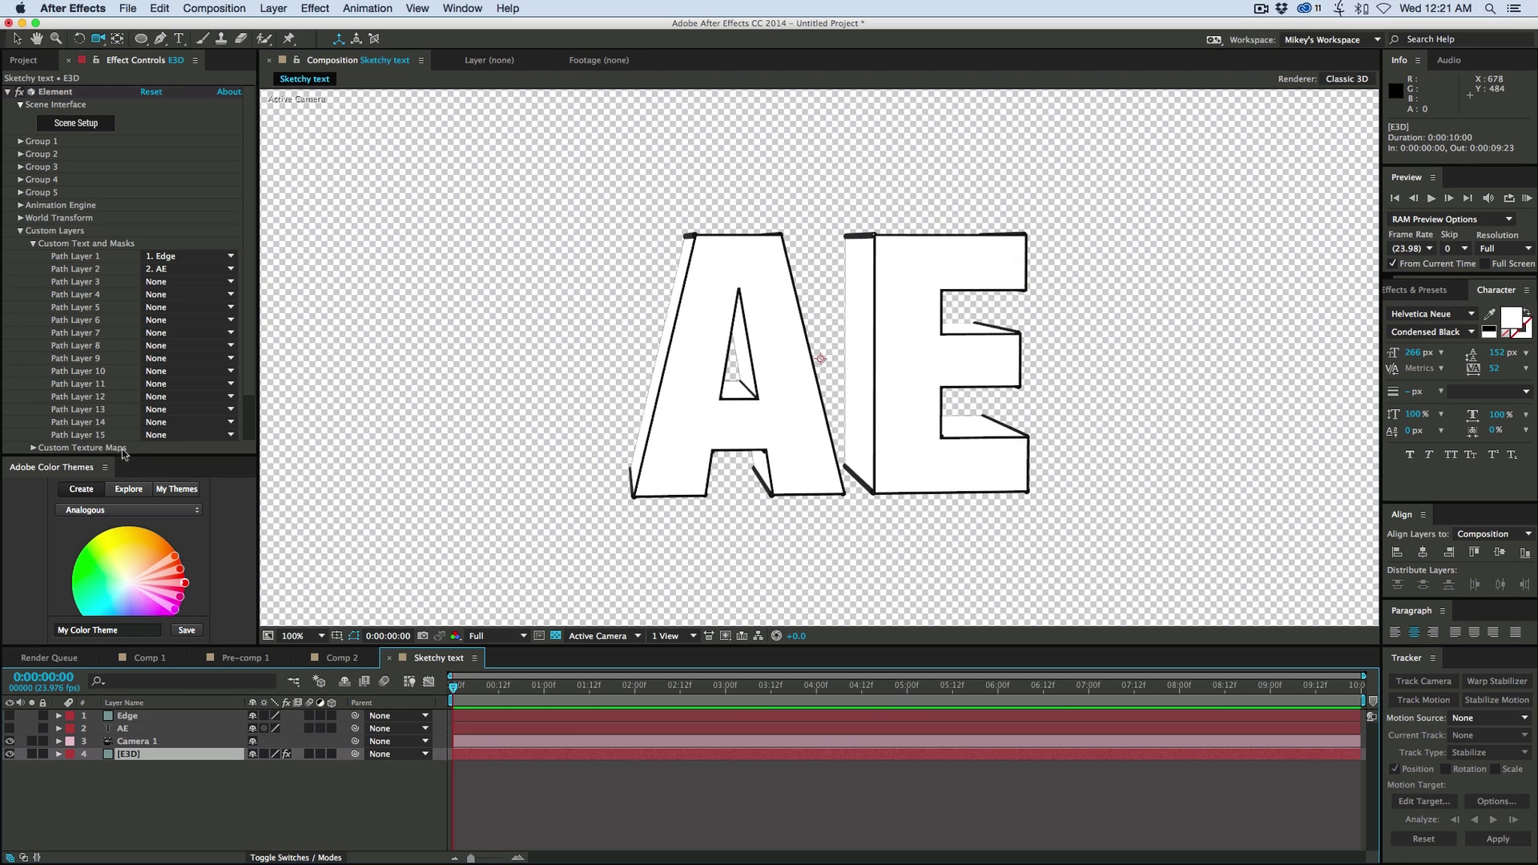
pyautogui.click(19, 231)
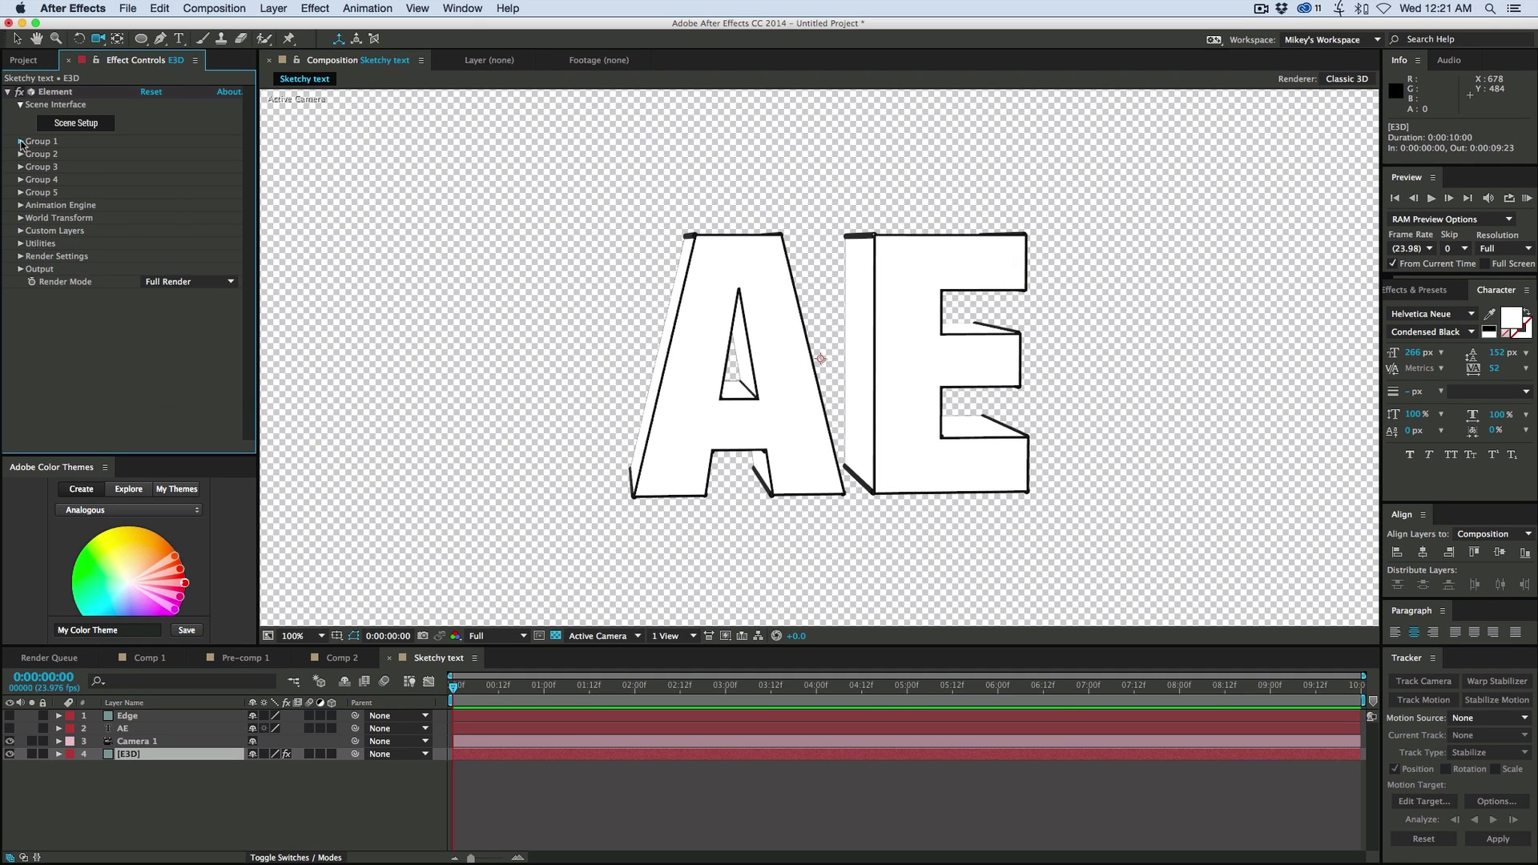
pyautogui.click(20, 141)
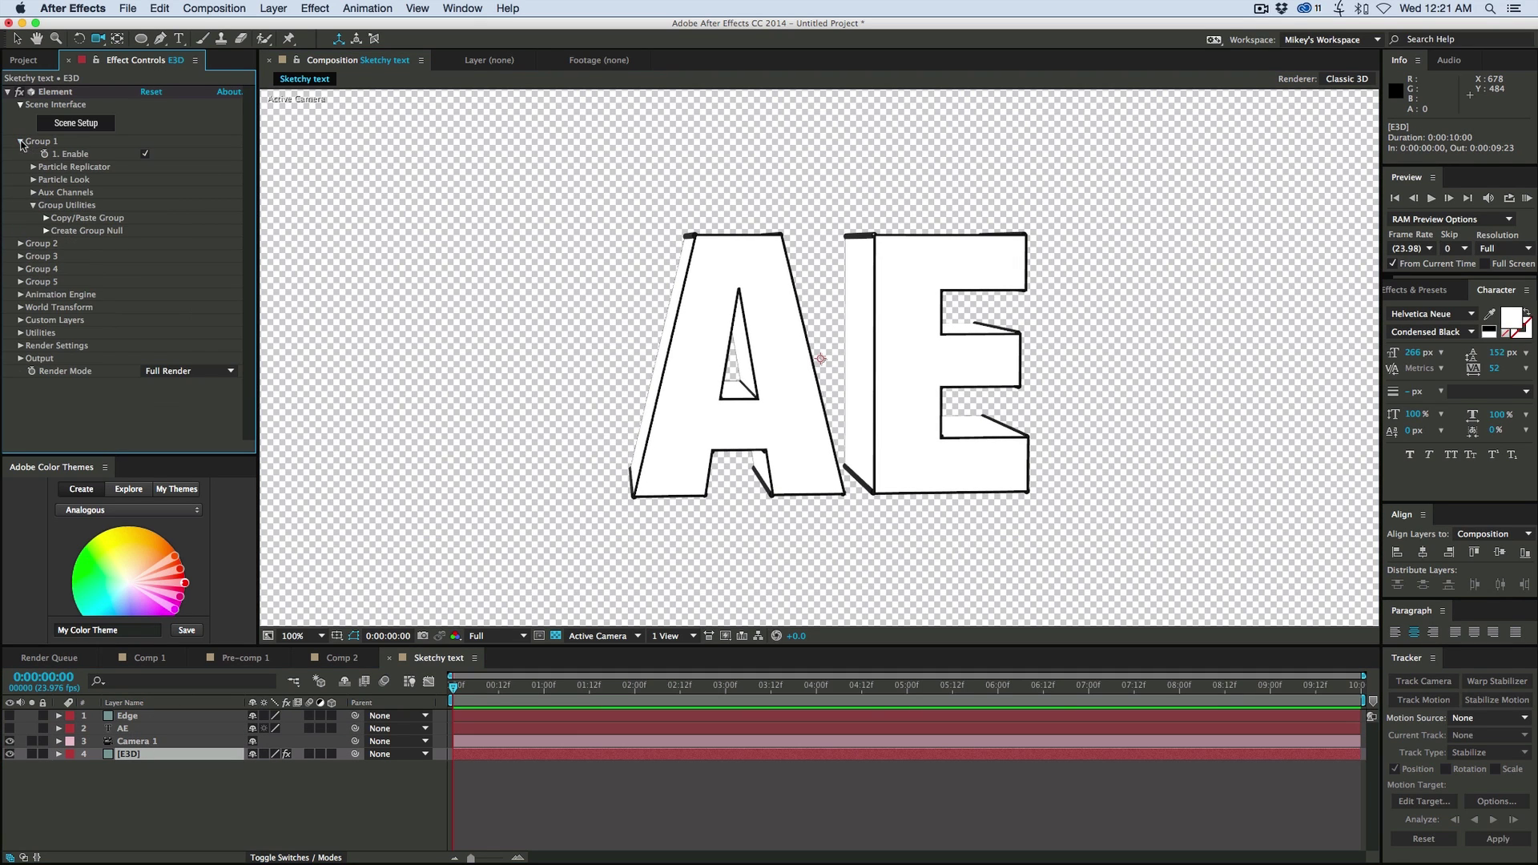
pyautogui.click(33, 179)
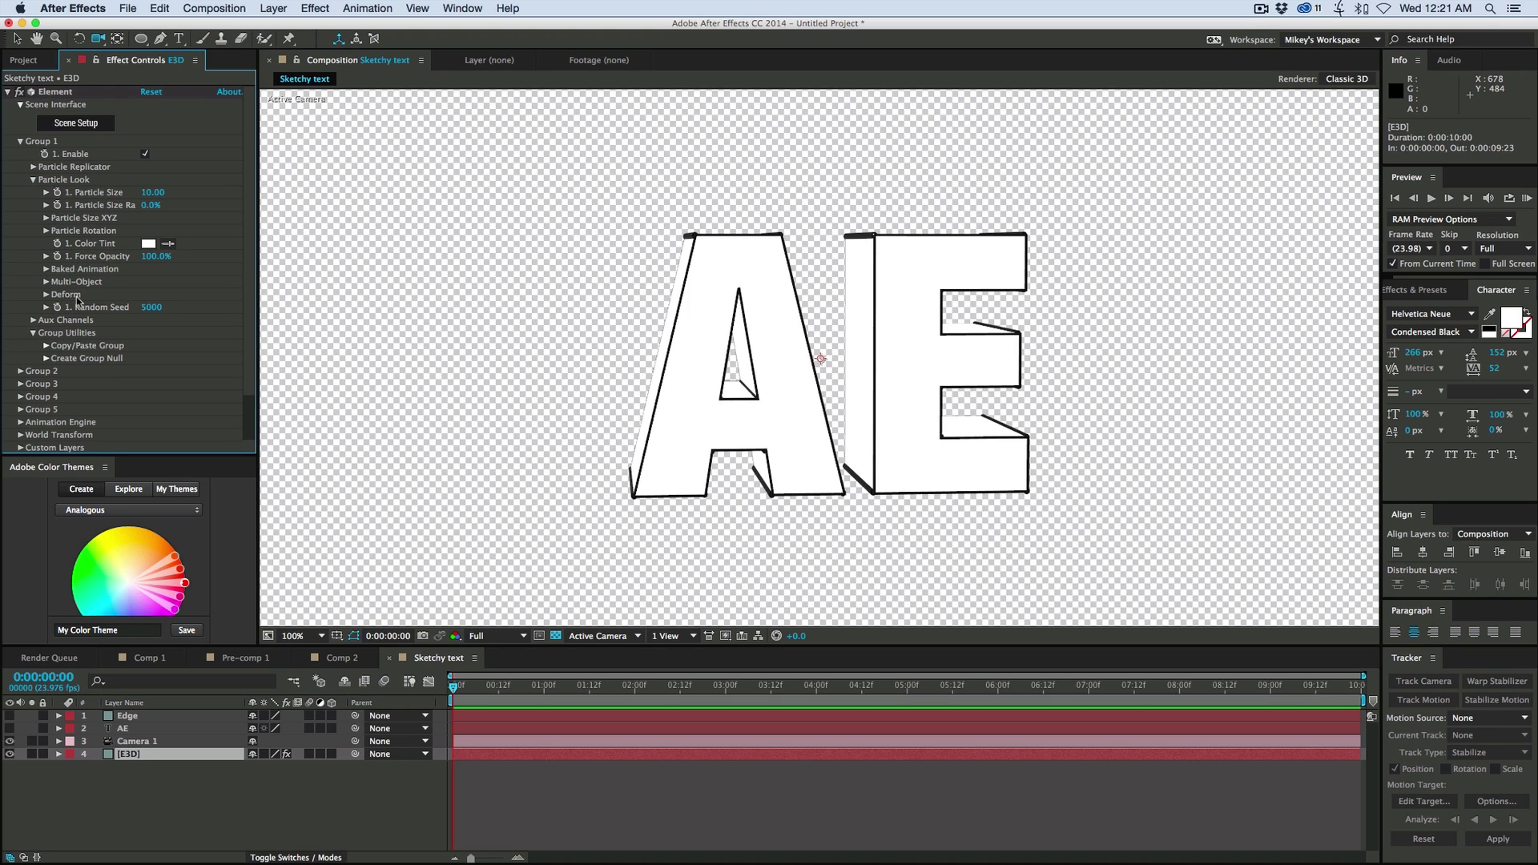
pyautogui.click(46, 295)
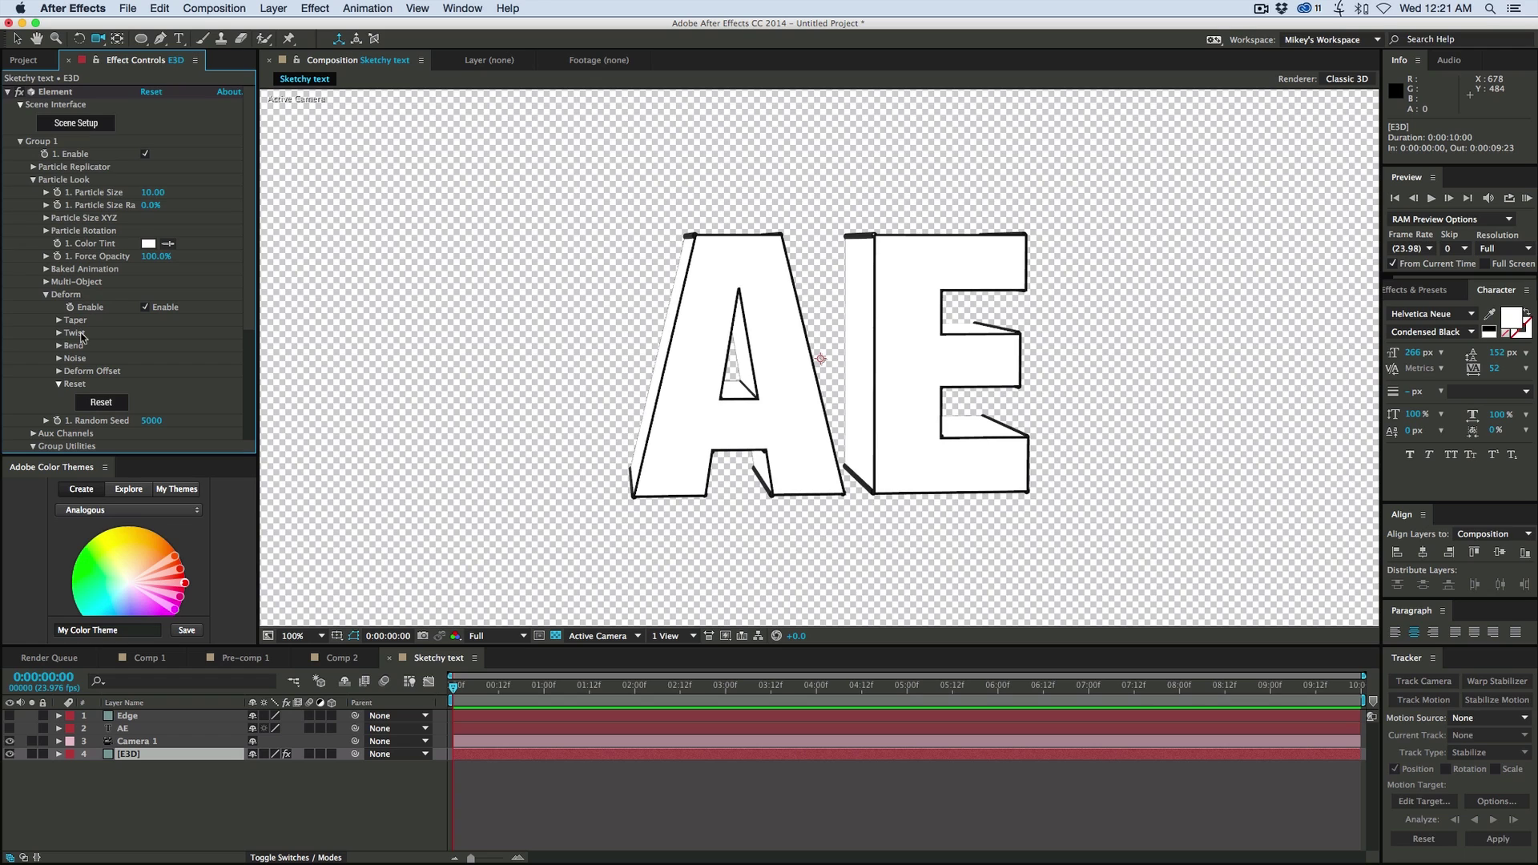
pyautogui.click(58, 359)
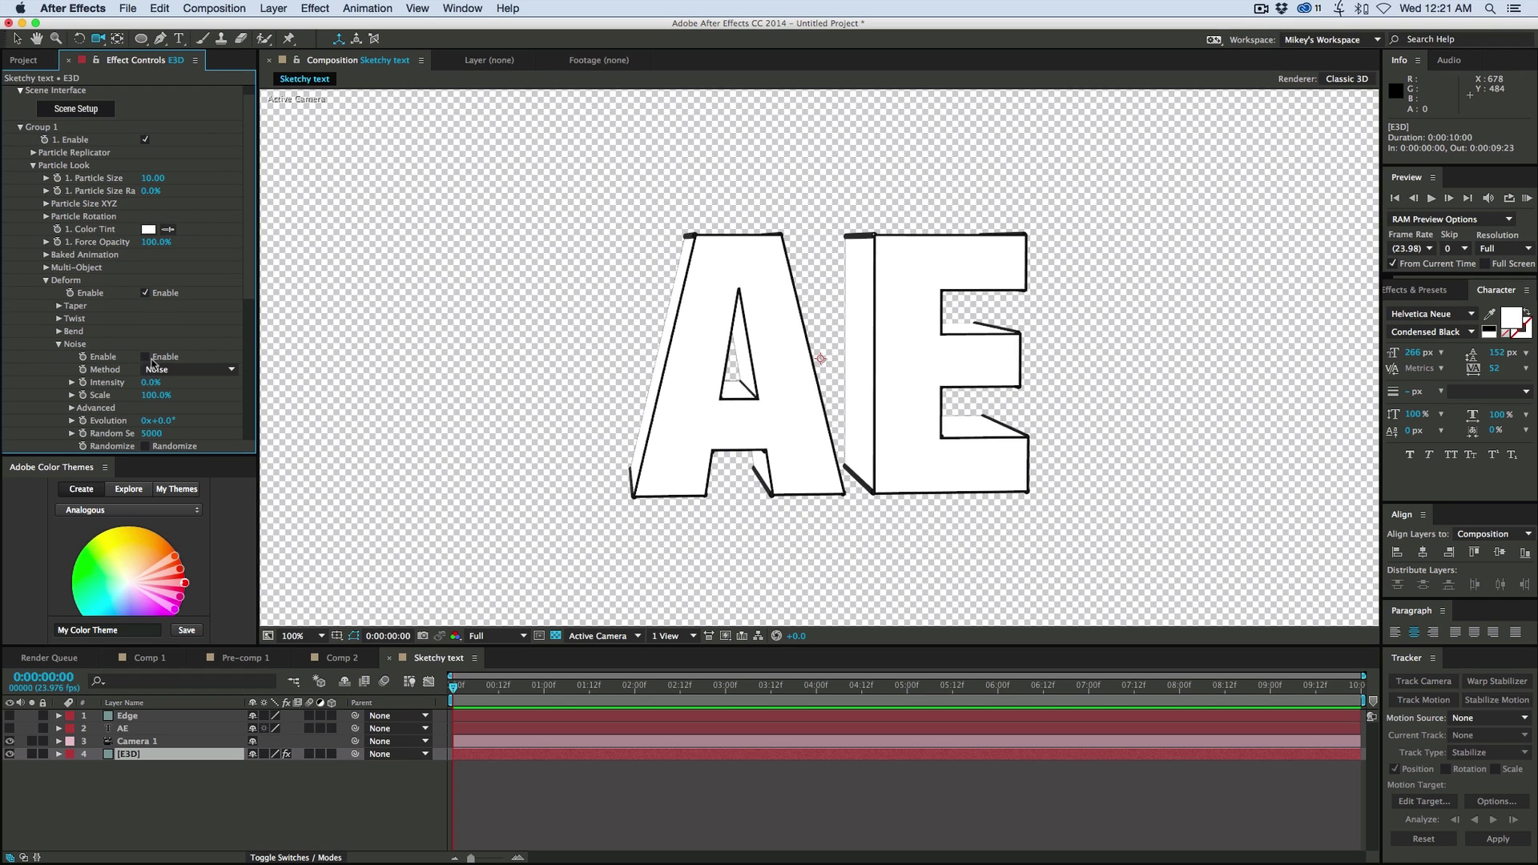
# Enable Deform Noise with Intensity 9.0% and Scale 3425.0%
pyautogui.click(146, 357)
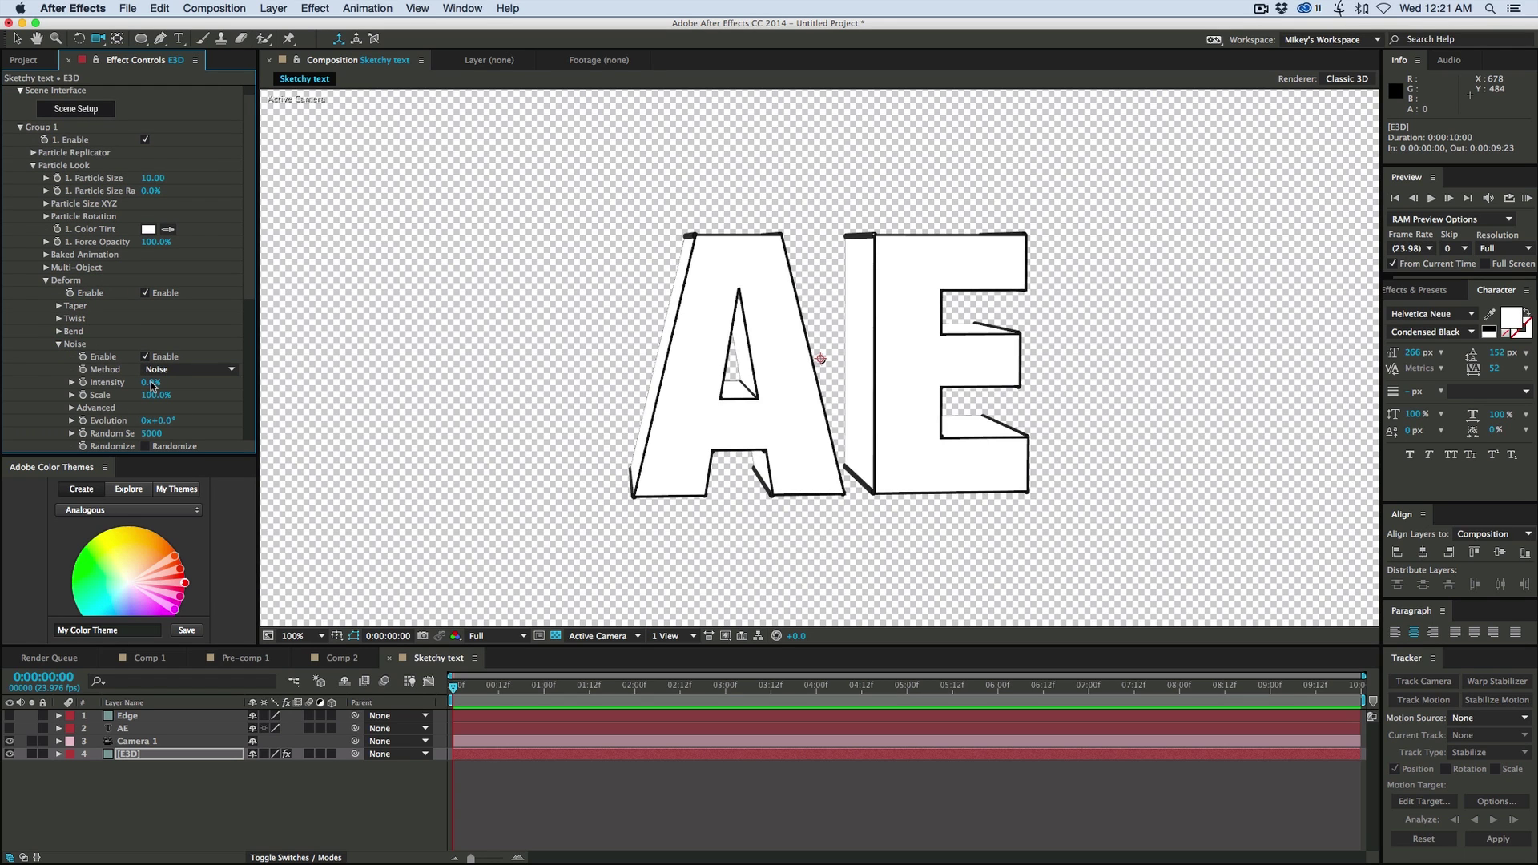
pyautogui.moveTo(152, 386); pyautogui.dragTo(329, 434)
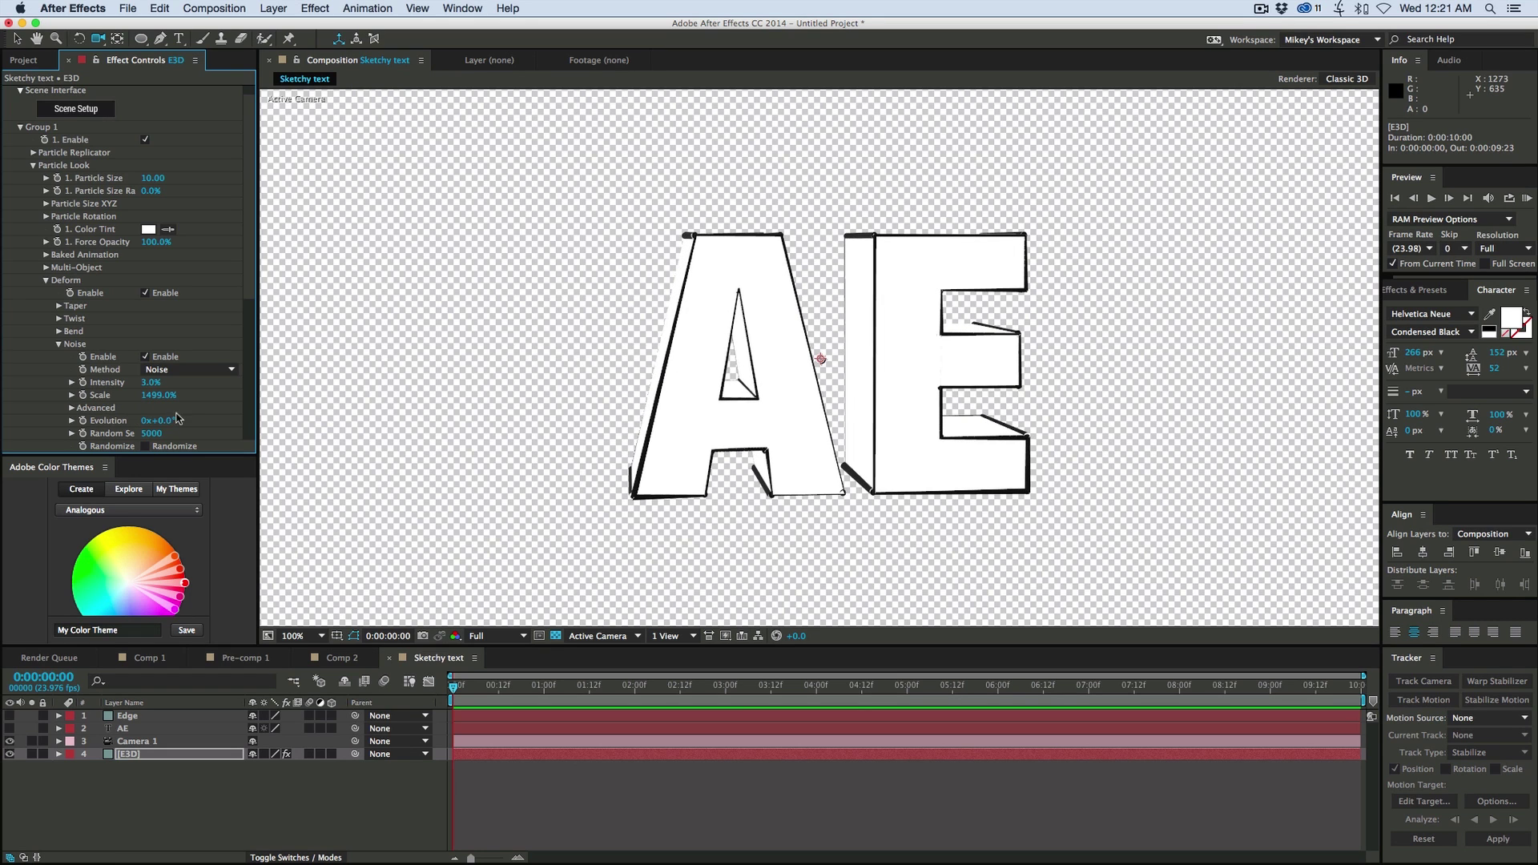
pyautogui.moveTo(157, 398)
pyautogui.mouseDown()
pyautogui.moveTo(635, 422)
pyautogui.moveTo(98, 378)
pyautogui.moveTo(1137, 448)
pyautogui.moveTo(1123, 448)
pyautogui.mouseUp()
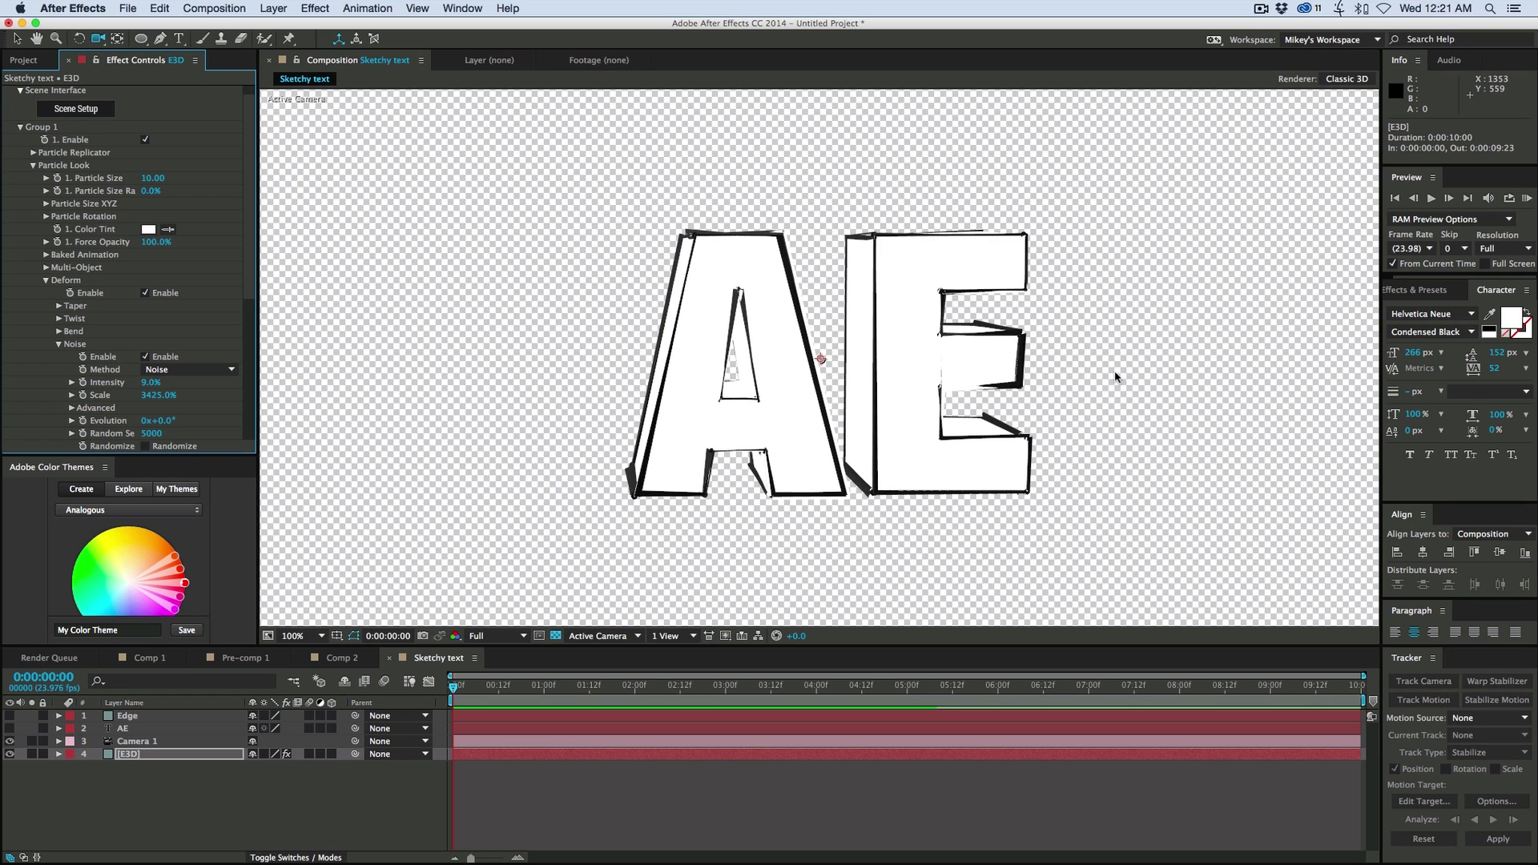
pyautogui.scroll(-2, 160, 361)
pyautogui.click(189, 335)
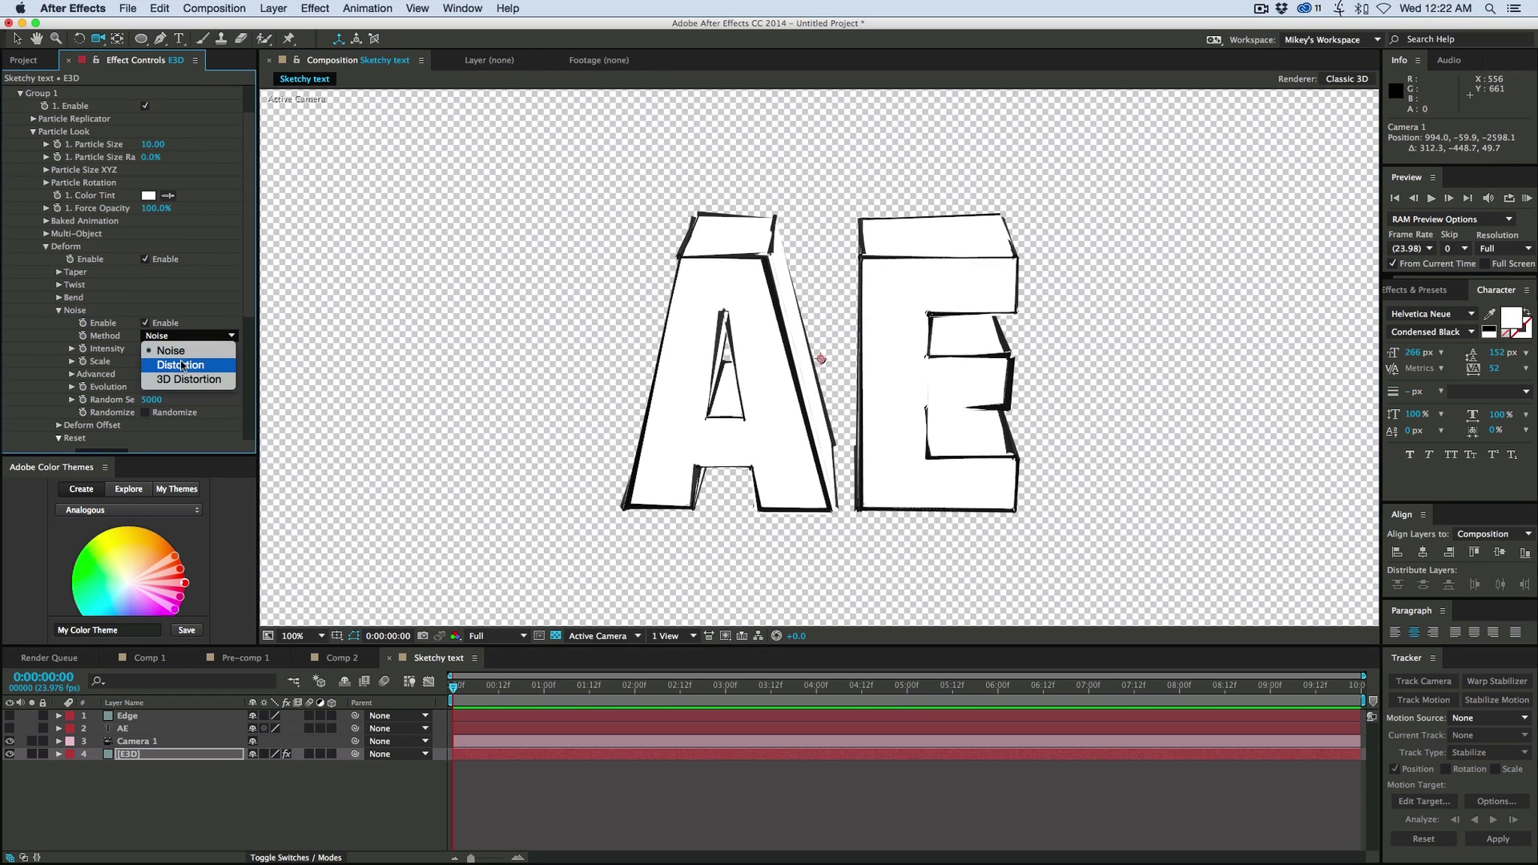
# Set the noise method to 3D Distortion with Distort 179.2% and Evolution 0x+133.0°
pyautogui.click(182, 364)
pyautogui.press('u')
pyautogui.press('u')
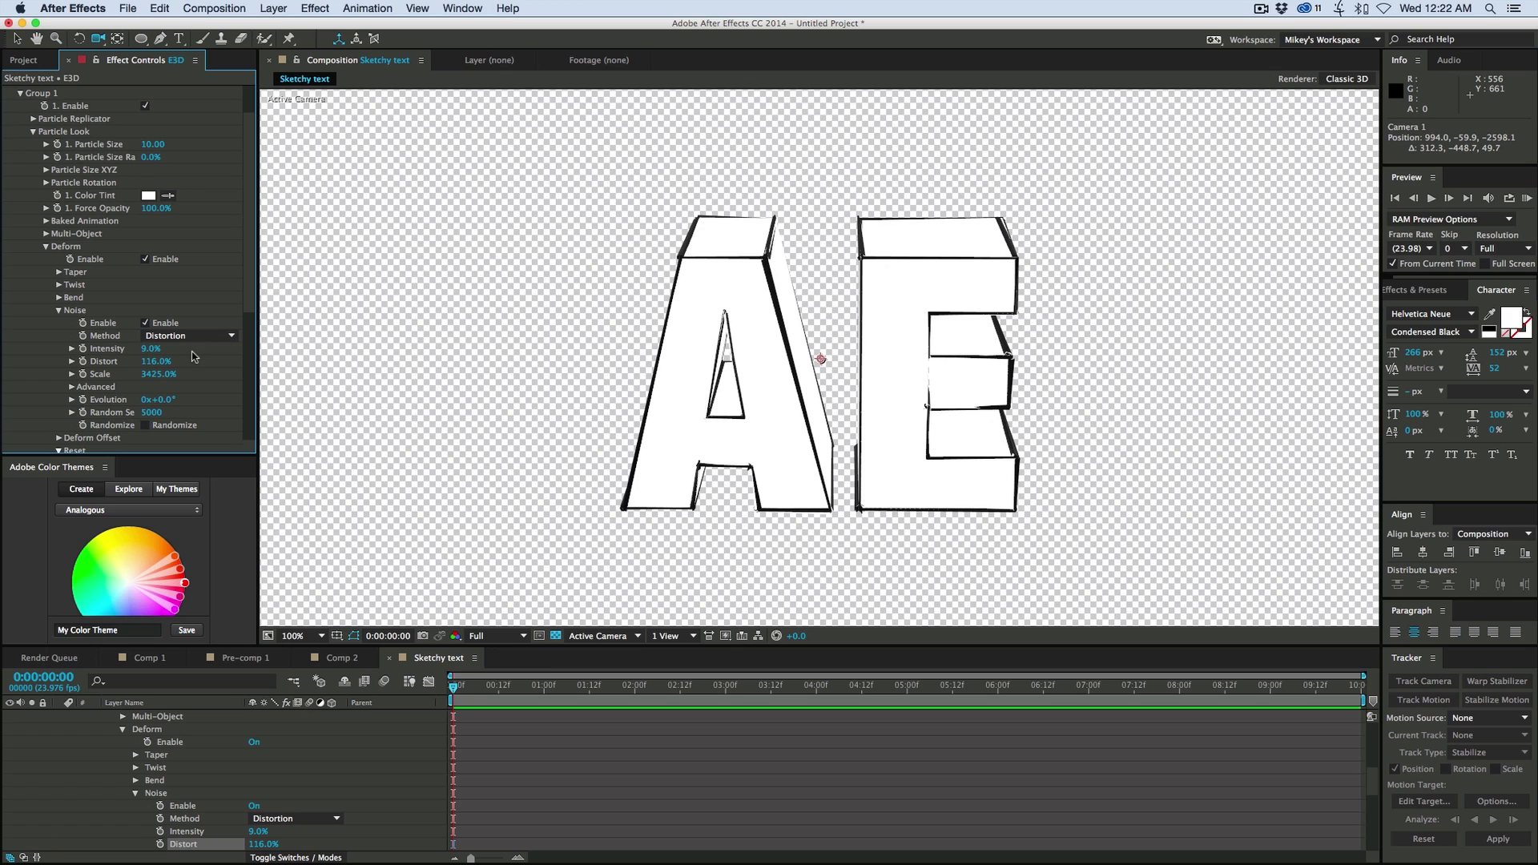
pyautogui.click(189, 337)
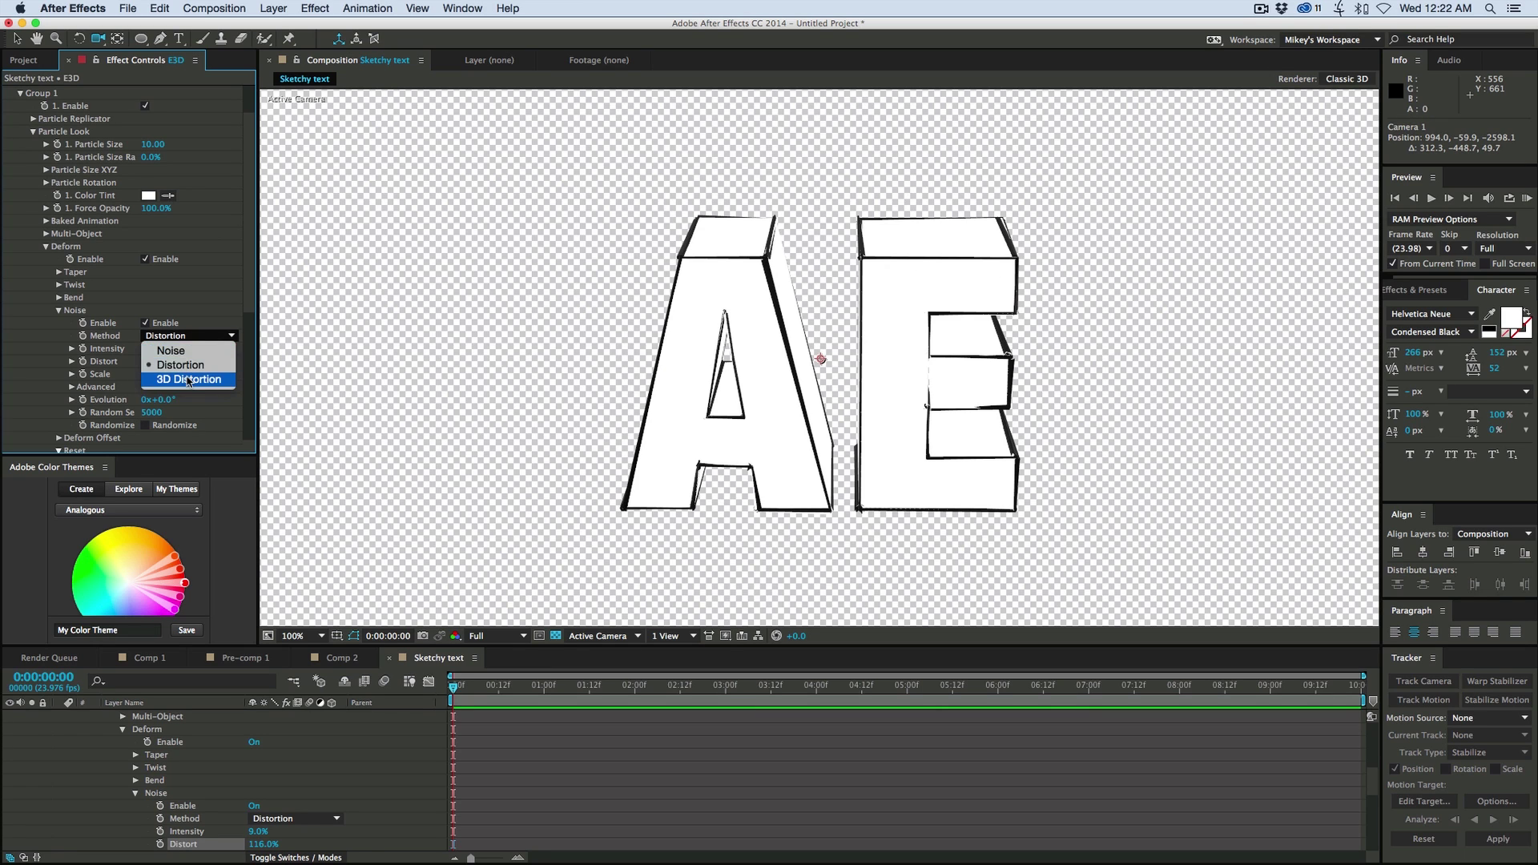
pyautogui.click(188, 380)
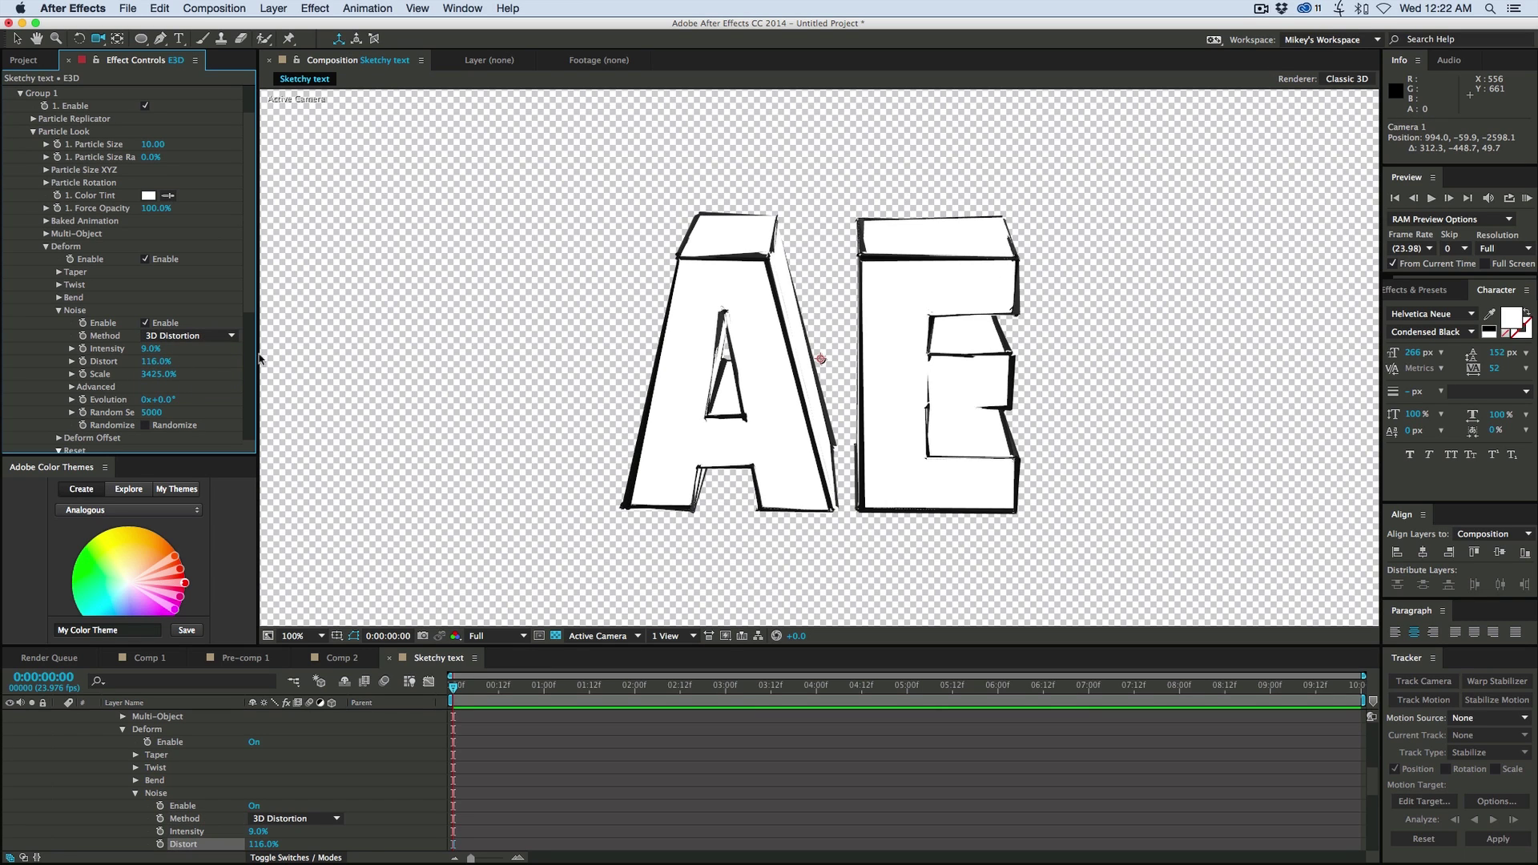
pyautogui.moveTo(258, 359)
pyautogui.mouseDown()
pyautogui.moveTo(707, 386)
pyautogui.moveTo(1199, 353)
pyautogui.moveTo(1116, 329)
pyautogui.moveTo(1080, 271)
pyautogui.moveTo(1202, 329)
pyautogui.moveTo(1199, 354)
pyautogui.moveTo(1253, 353)
pyautogui.moveTo(1154, 356)
pyautogui.mouseUp()
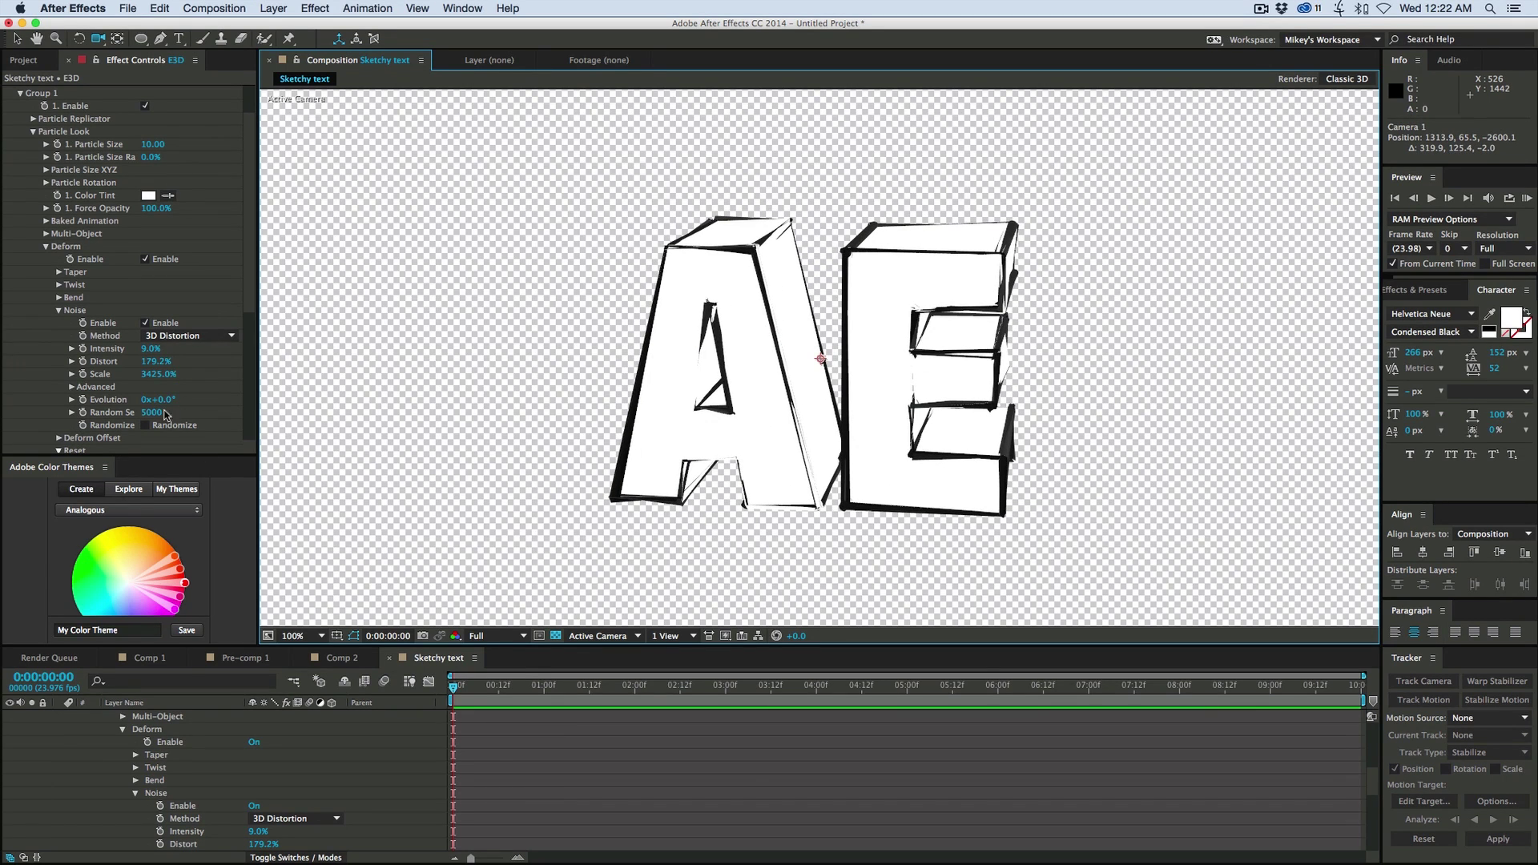
pyautogui.moveTo(165, 402); pyautogui.dragTo(265, 403)
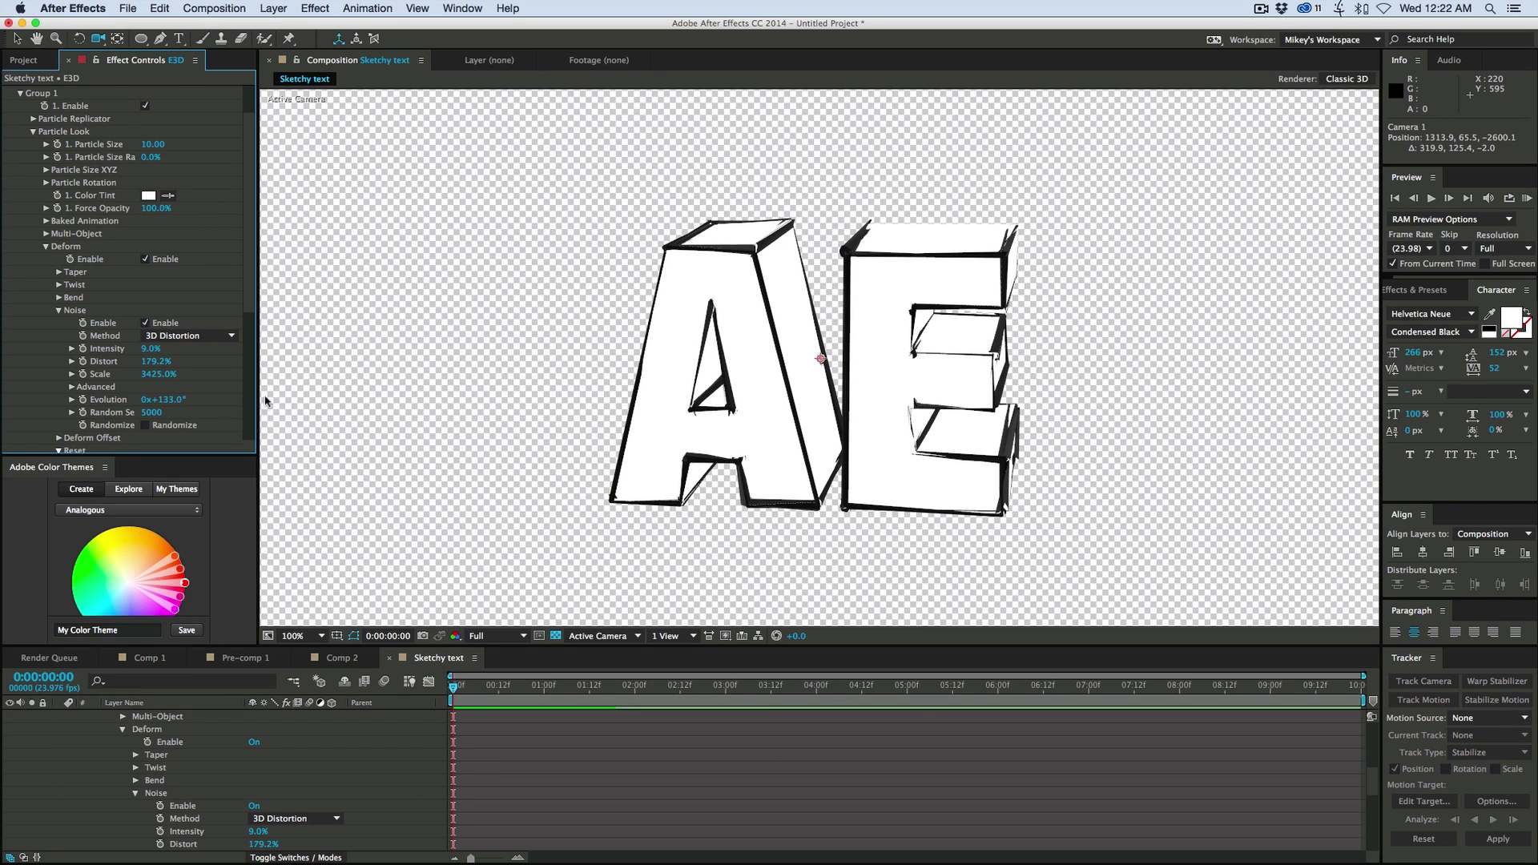
# Bend the AE letters by adjusting Bend Angle and Direction, then orbit the camera
pyautogui.click(59, 310)
pyautogui.click(58, 297)
pyautogui.moveTo(152, 335)
pyautogui.mouseDown()
pyautogui.moveTo(268, 342)
pyautogui.moveTo(206, 324)
pyautogui.moveTo(184, 347)
pyautogui.moveTo(230, 348)
pyautogui.moveTo(152, 336)
pyautogui.mouseUp()
pyautogui.moveTo(882, 337); pyautogui.dragTo(1208, 312)
pyautogui.moveTo(1115, 256); pyautogui.dragTo(1202, 309)
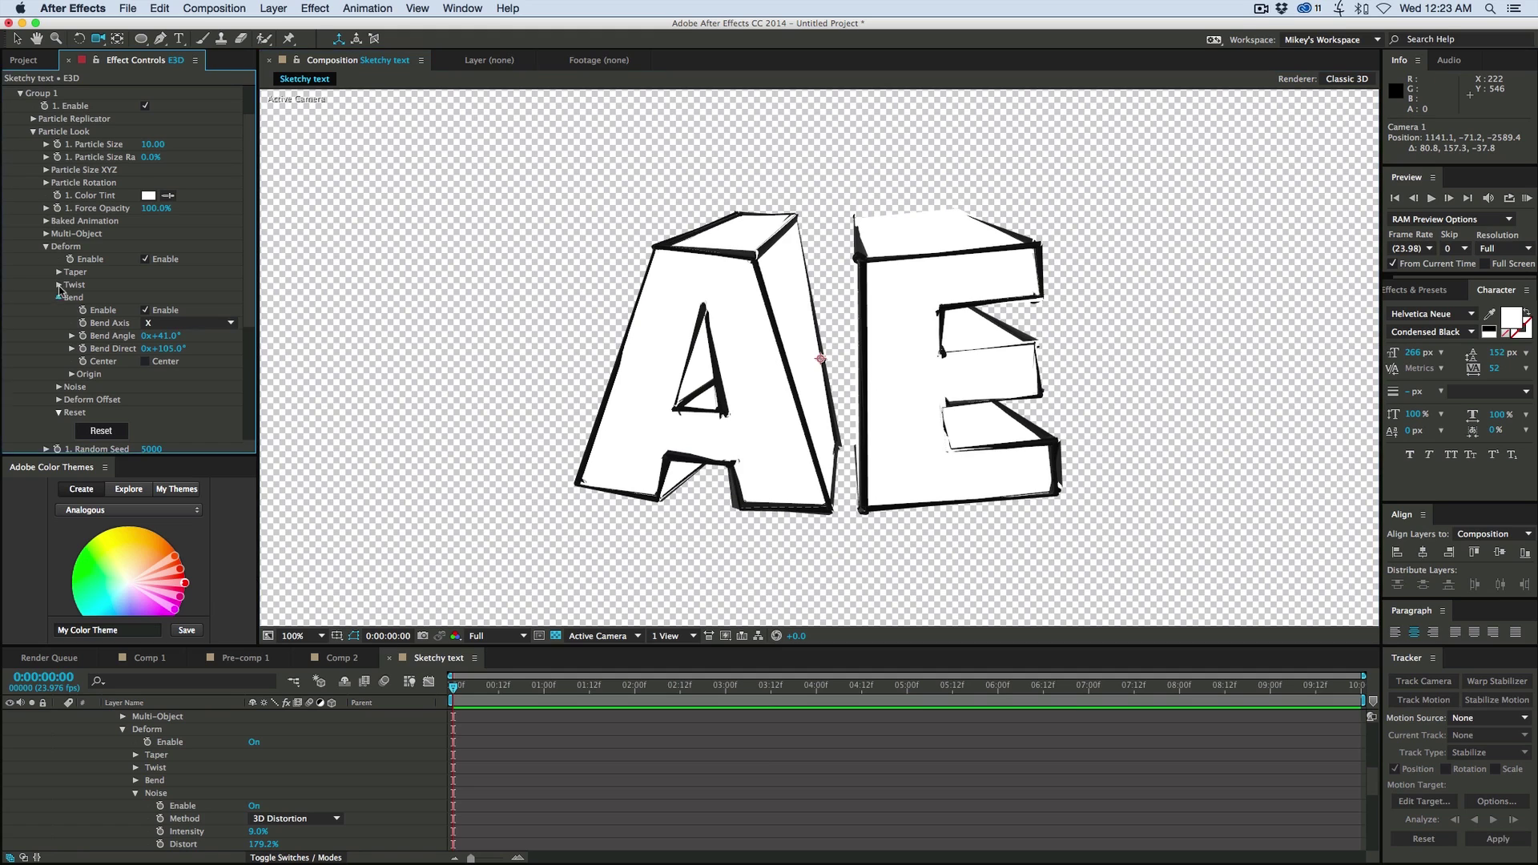
# Set the Deform Twist X to 0x-8.0° and orbit the camera to a new position
pyautogui.click(59, 298)
pyautogui.click(58, 286)
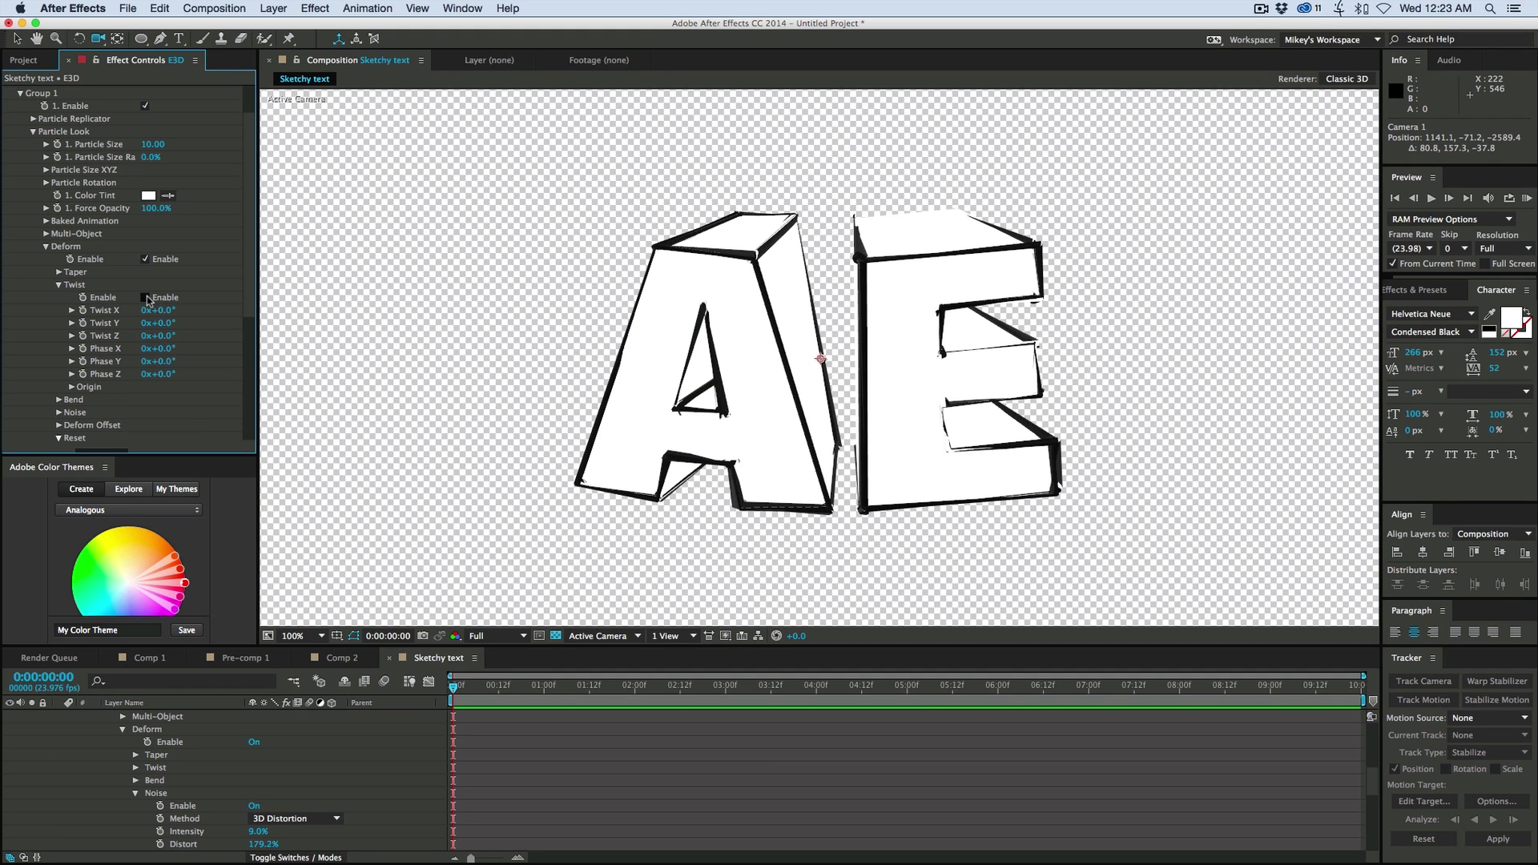
pyautogui.moveTo(171, 312); pyautogui.dragTo(153, 312)
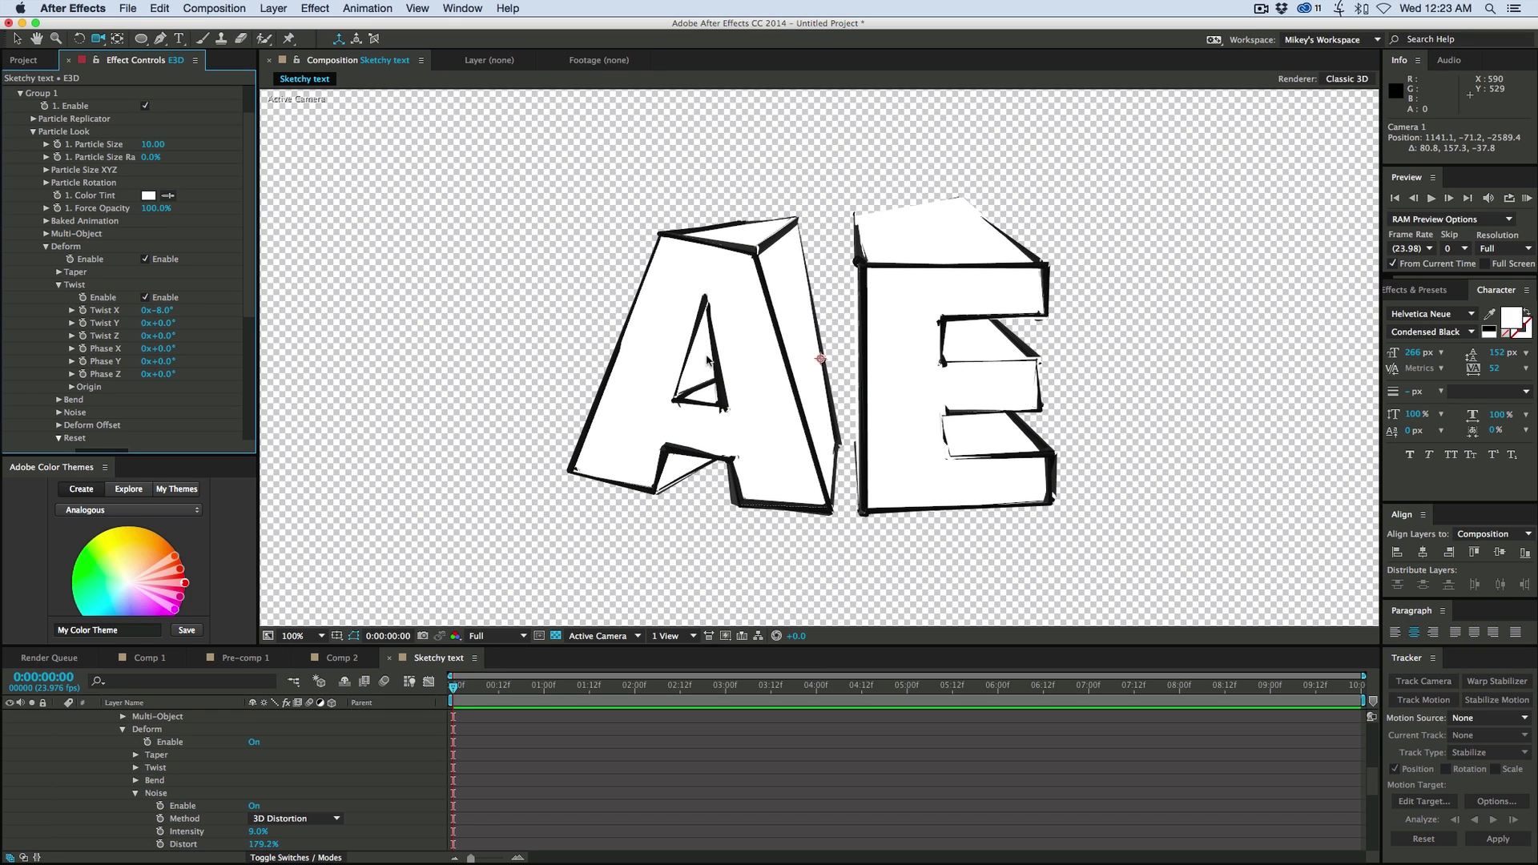
pyautogui.moveTo(1175, 307); pyautogui.dragTo(1176, 341)
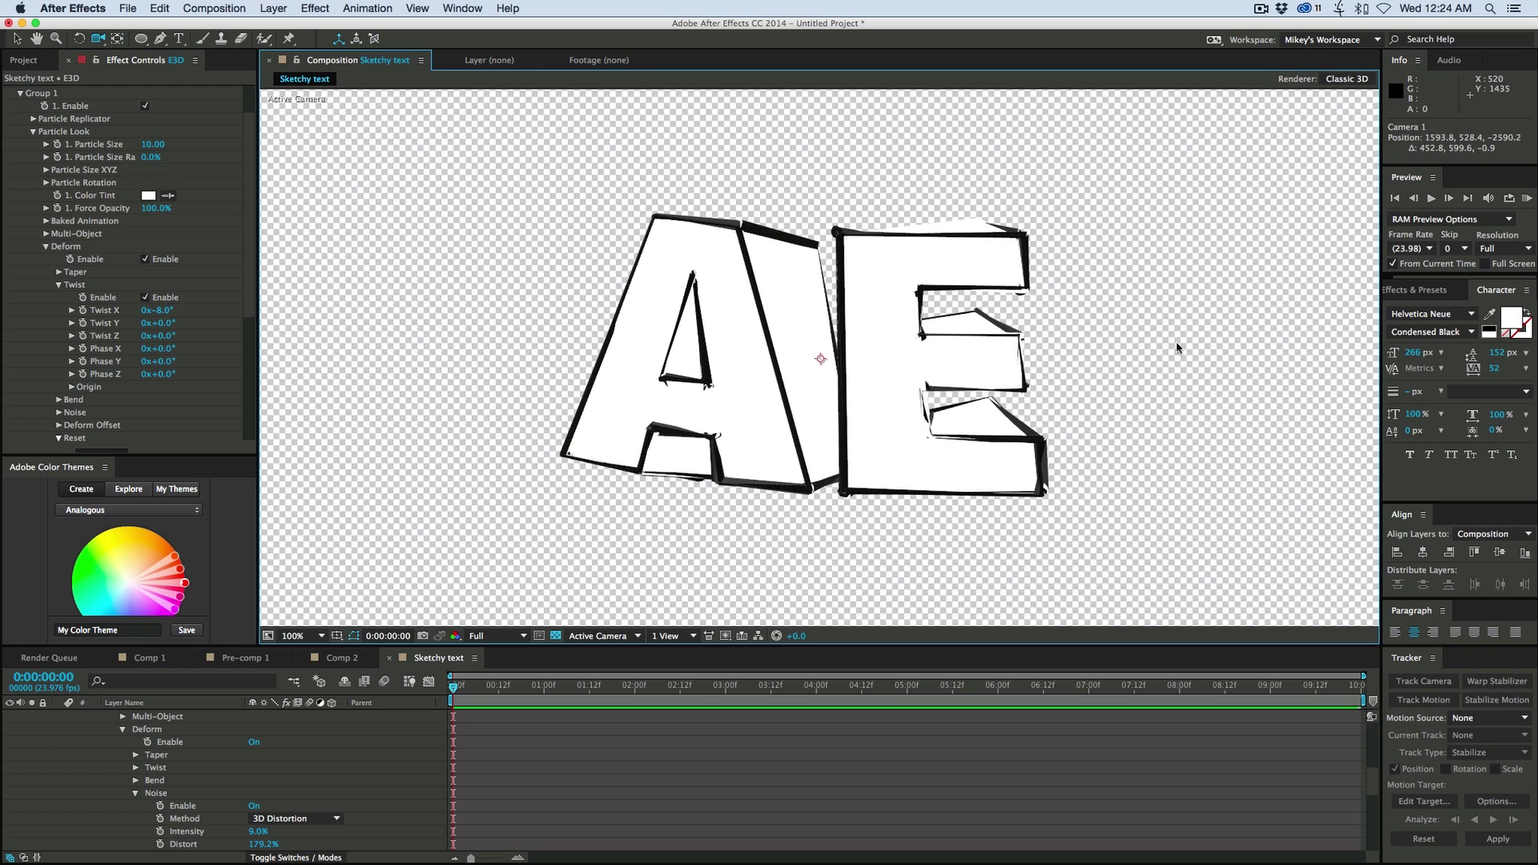
pyautogui.scroll(10, 120, 741)
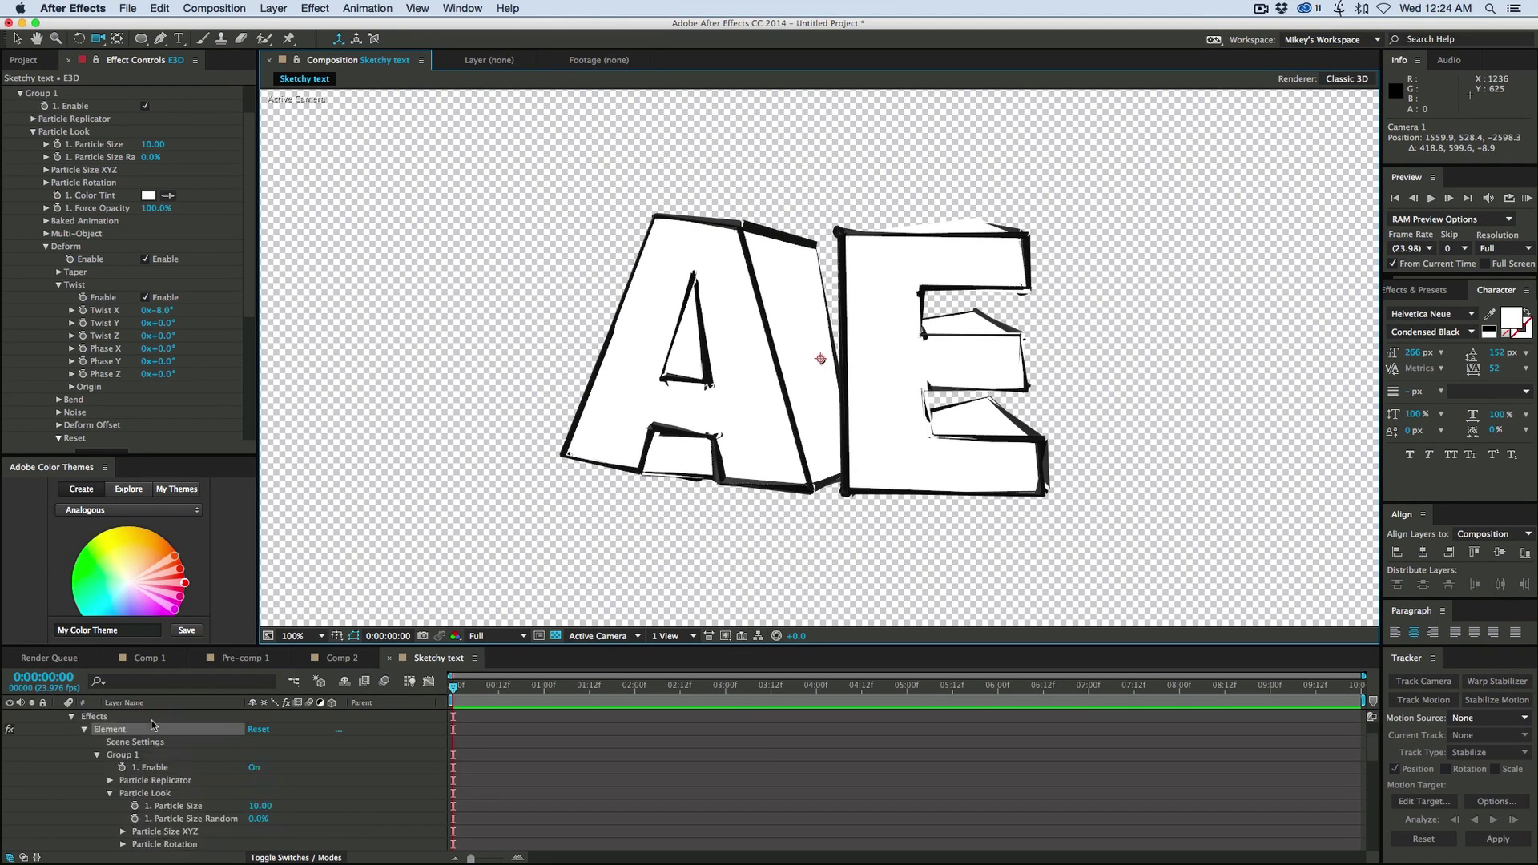
# Add a Stroke layer style to the E3D text layer
pyautogui.click(60, 754)
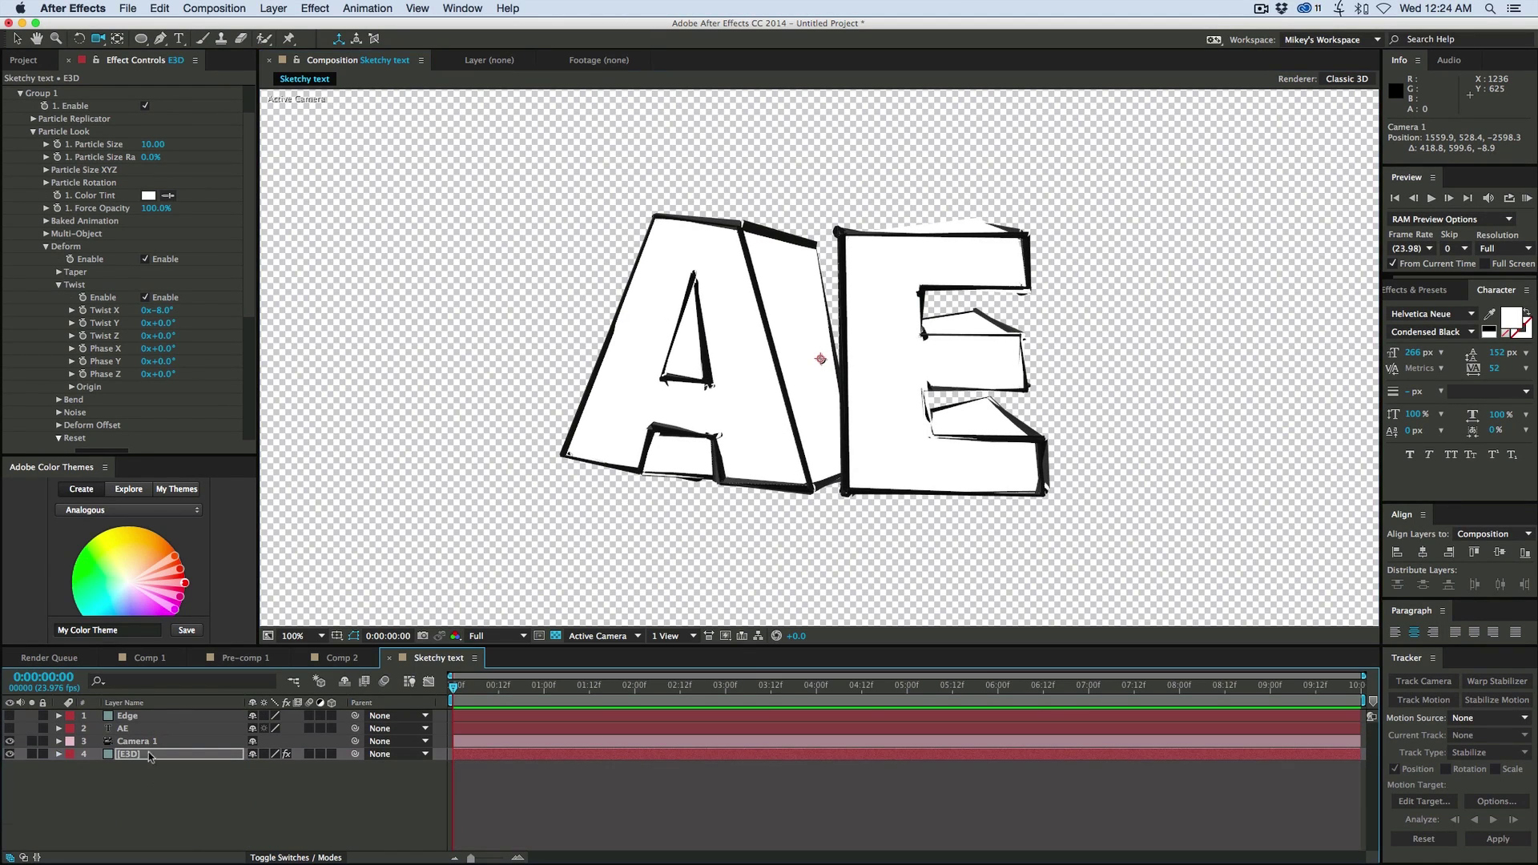
pyautogui.click(445, 755)
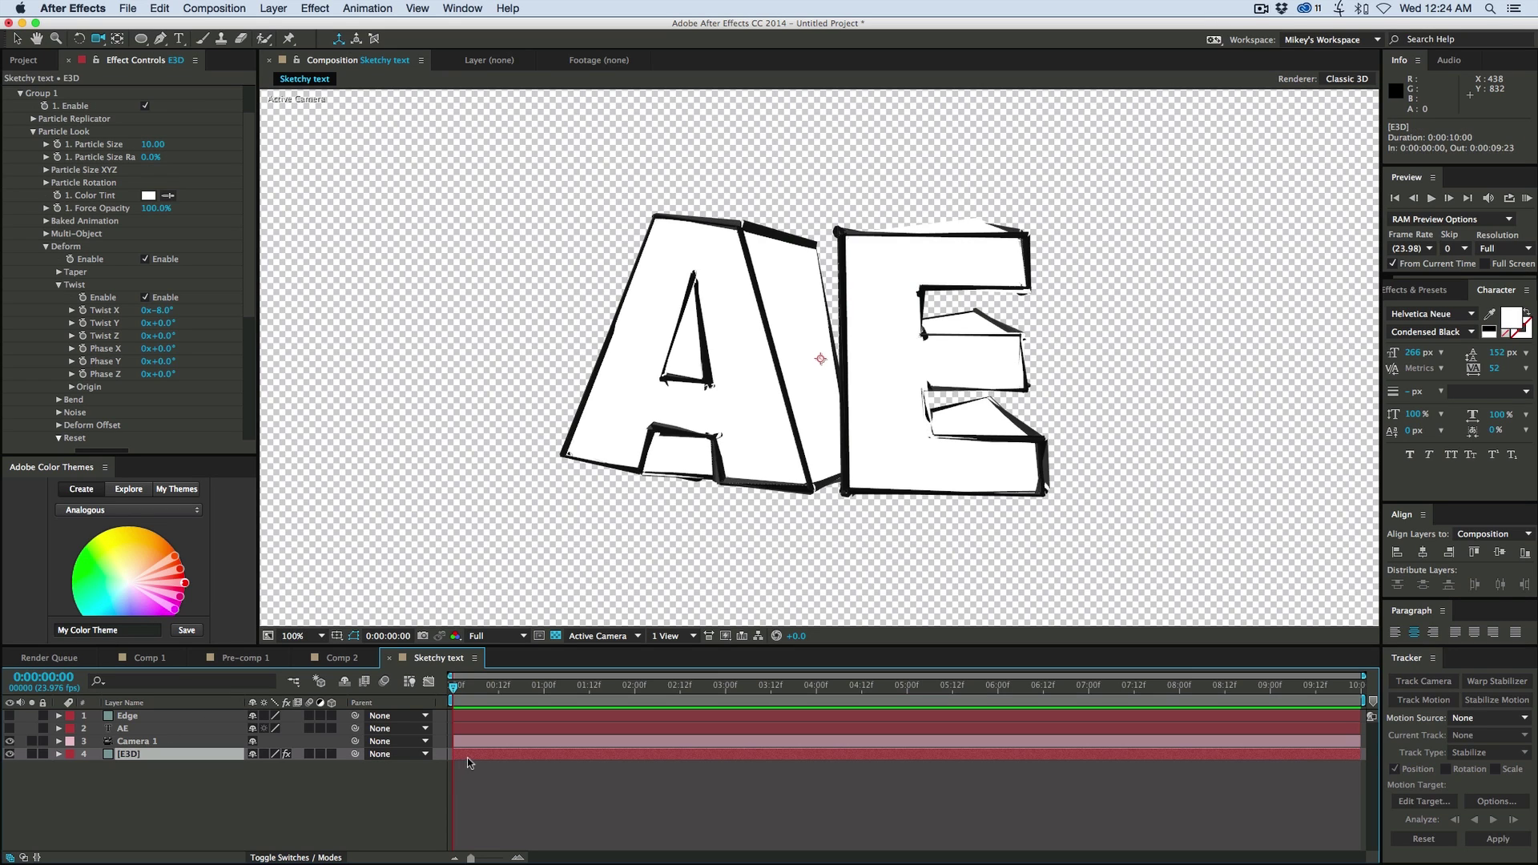
pyautogui.click(273, 10)
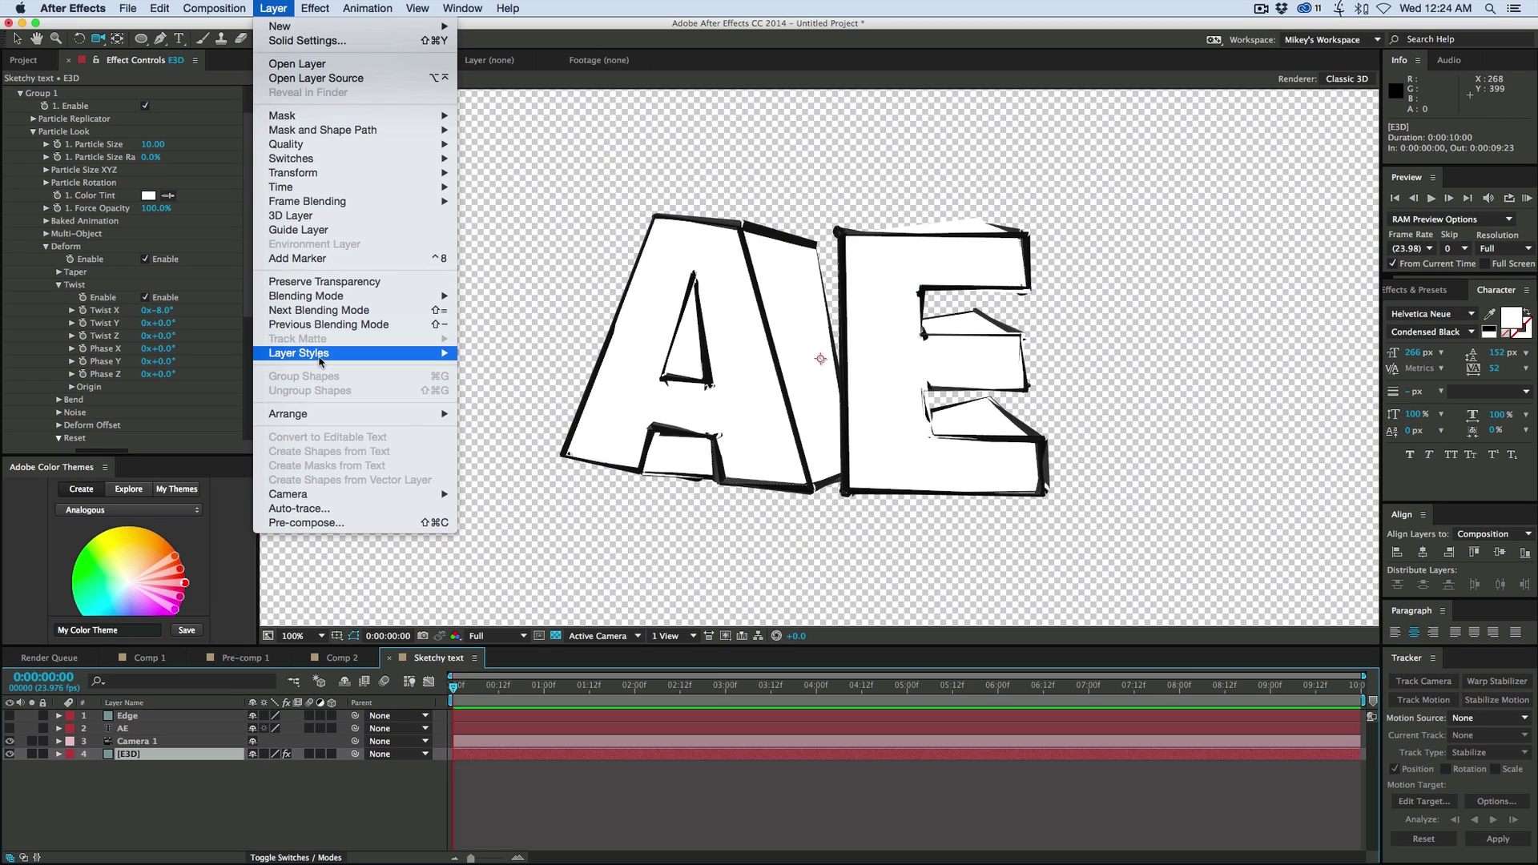
pyautogui.moveTo(321, 361)
pyautogui.click(499, 520)
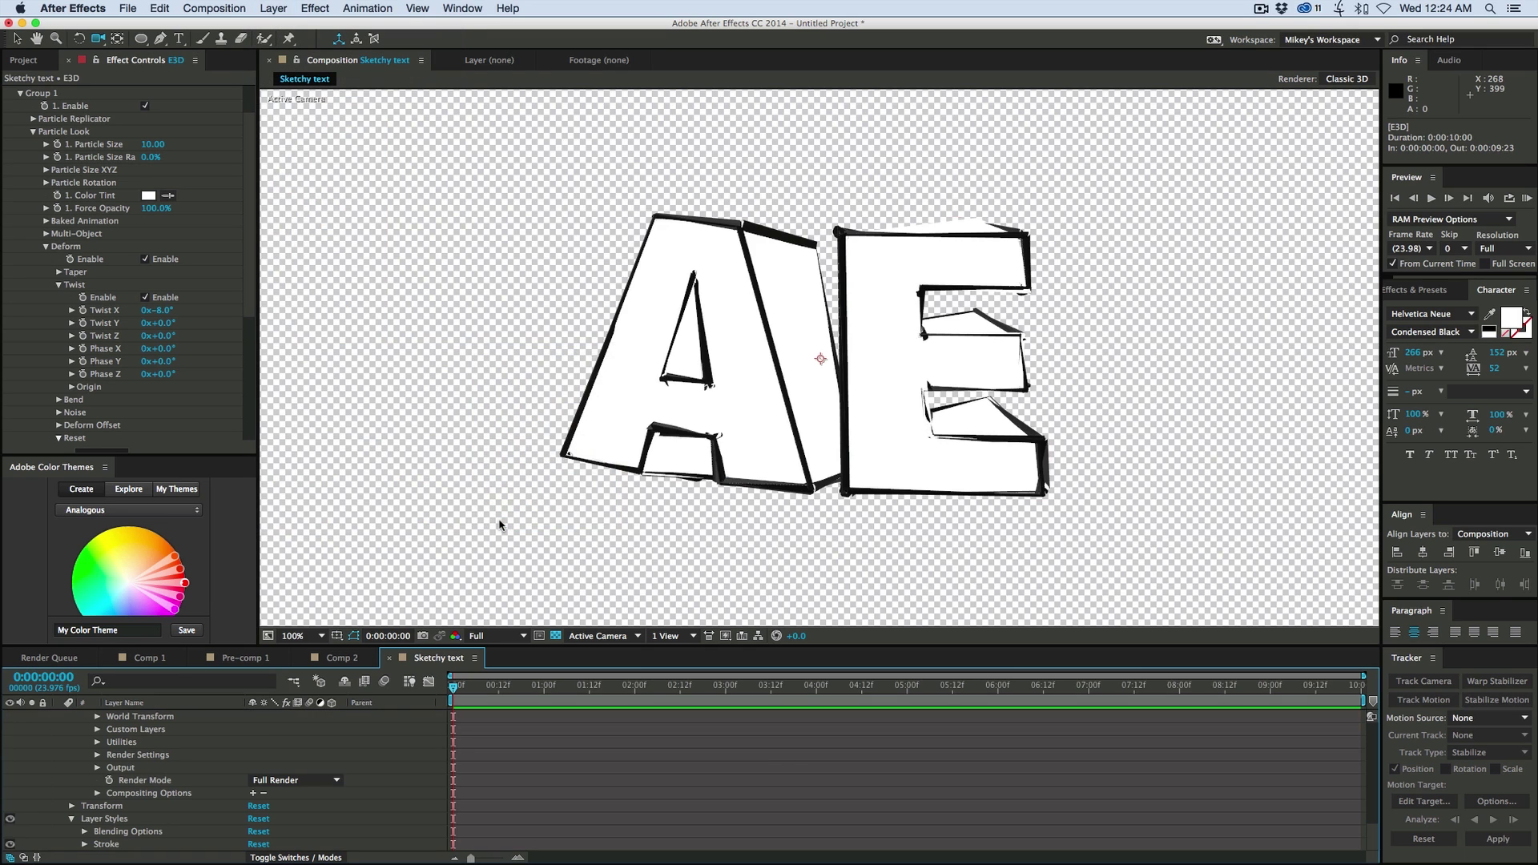
# Make the stroke black with size 6.5 and orbit the camera to a new angle
pyautogui.scroll(-2, 74, 833)
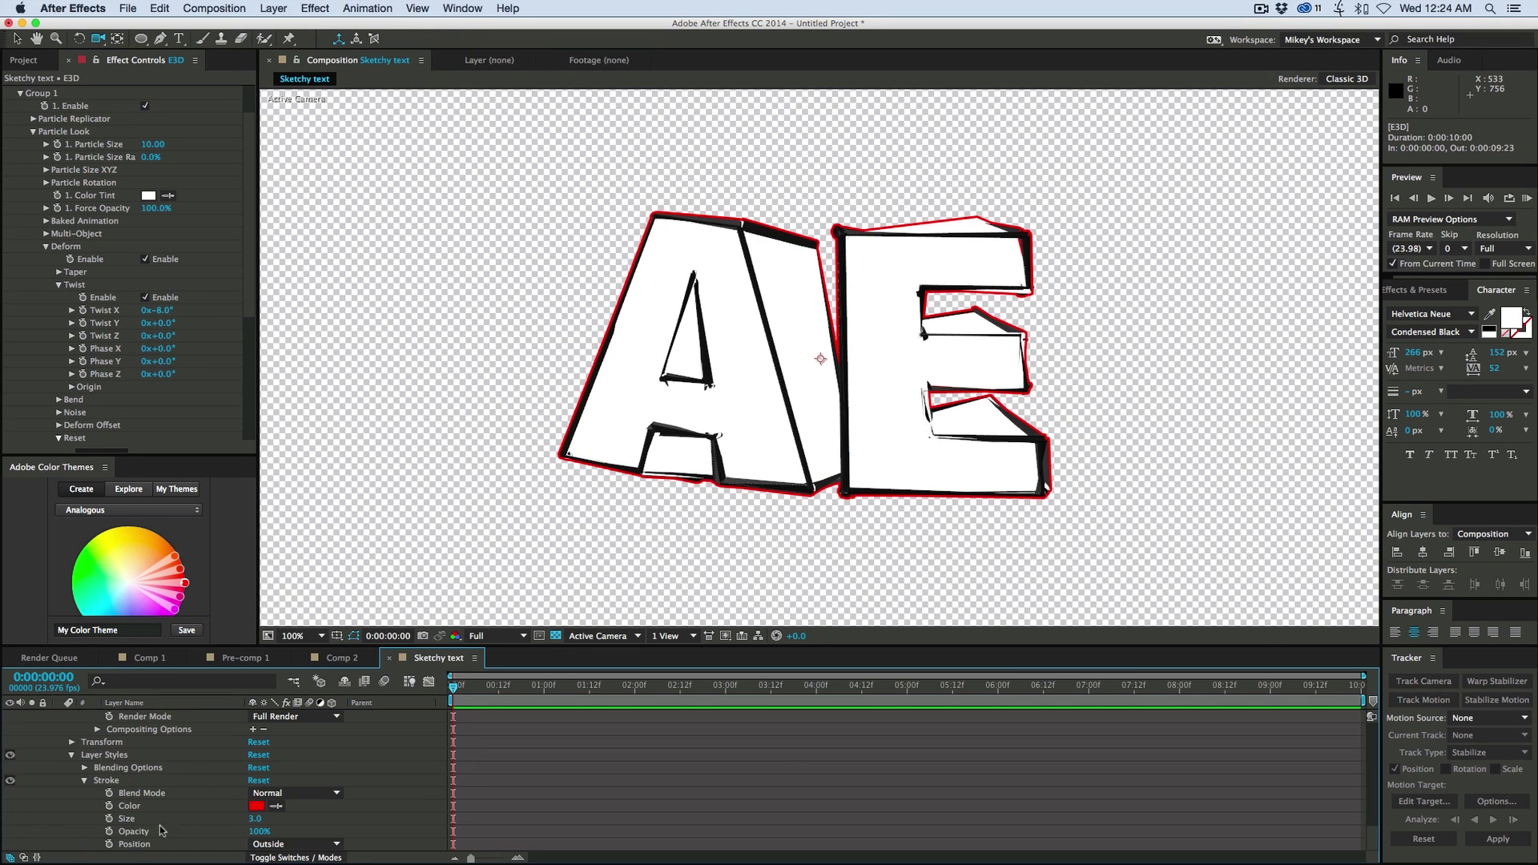
pyautogui.click(256, 807)
pyautogui.moveTo(765, 398); pyautogui.dragTo(601, 508)
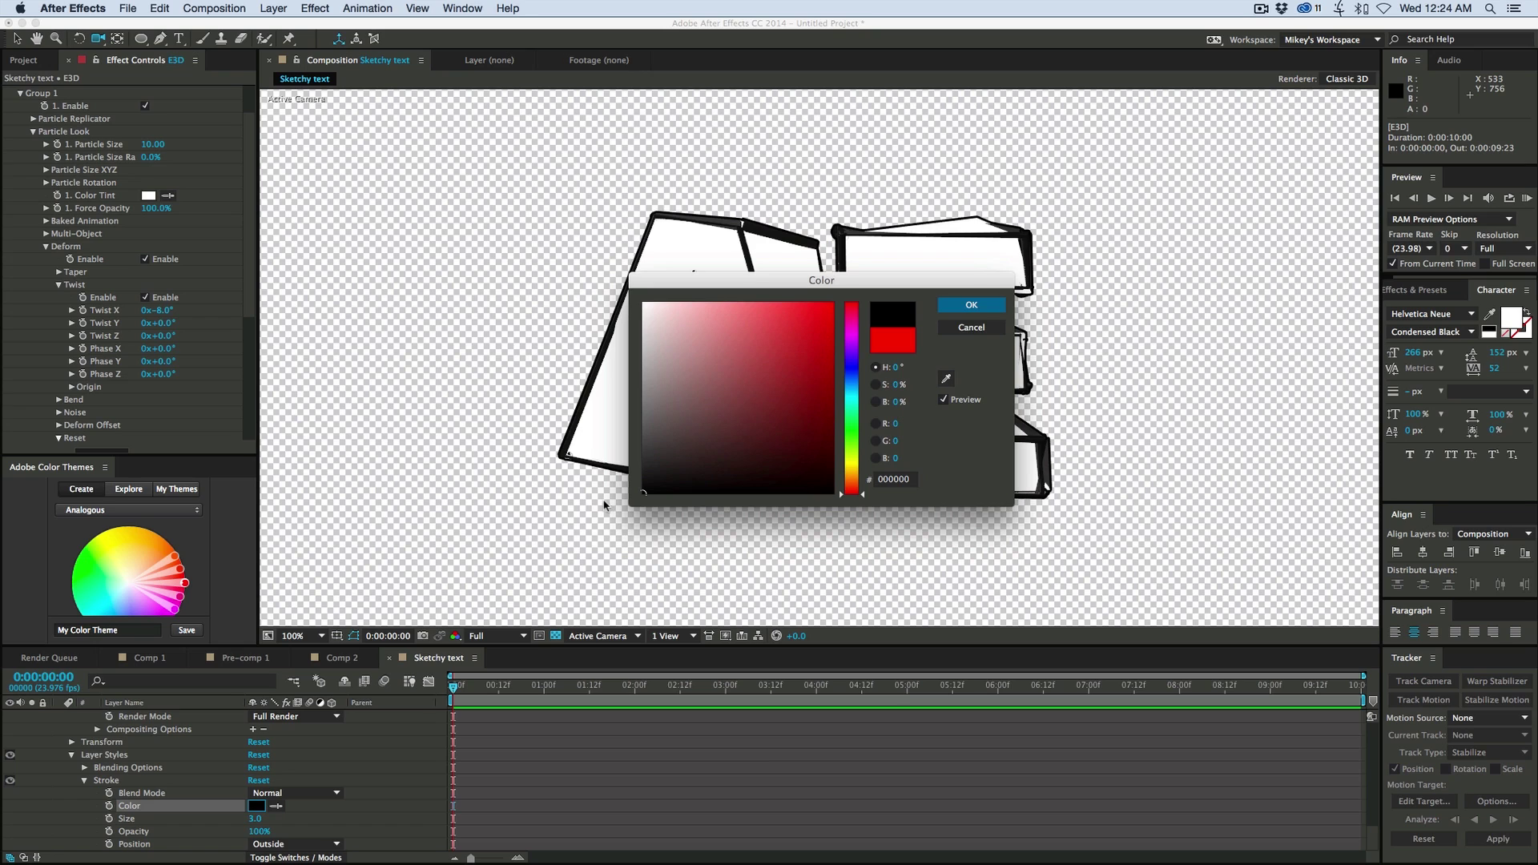
pyautogui.click(974, 308)
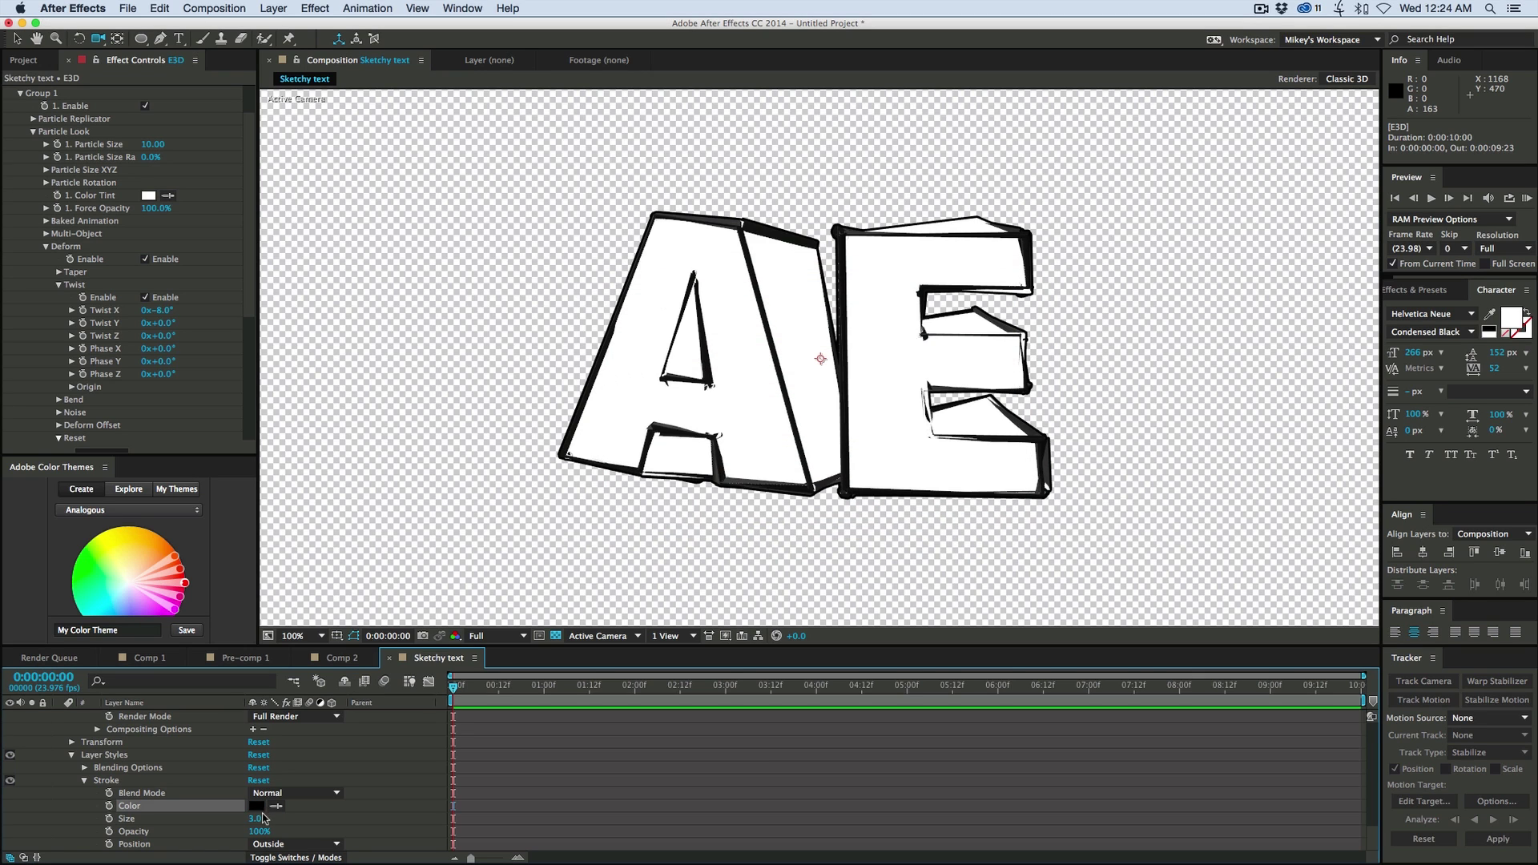
pyautogui.moveTo(264, 817); pyautogui.dragTo(285, 819)
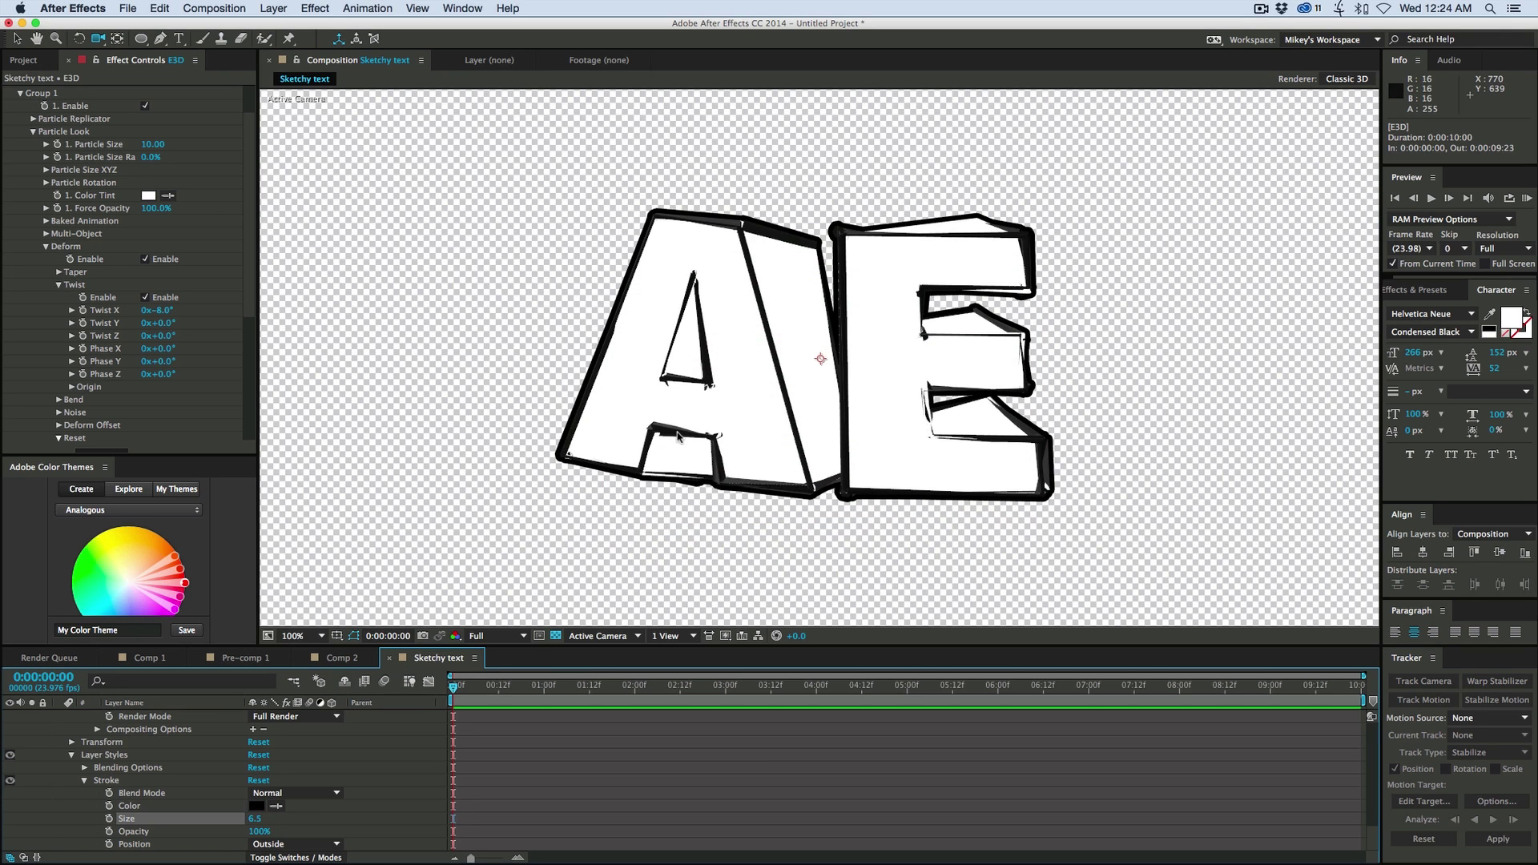
pyautogui.moveTo(604, 240)
pyautogui.mouseDown()
pyautogui.moveTo(651, 263)
pyautogui.moveTo(820, 199)
pyautogui.moveTo(725, 193)
pyautogui.moveTo(622, 230)
pyautogui.moveTo(617, 255)
pyautogui.mouseUp()
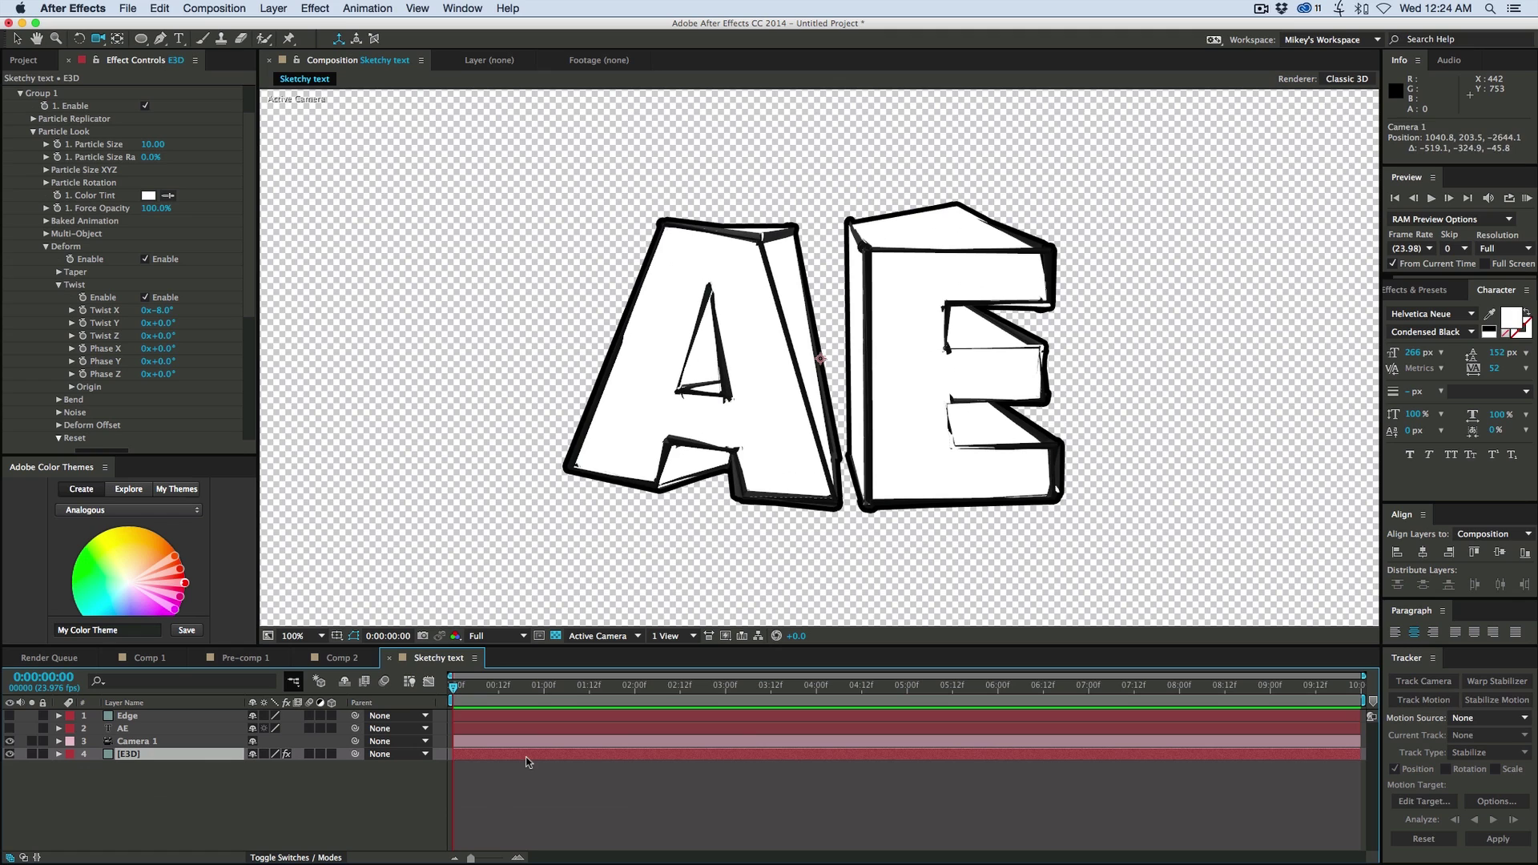
# Apply Roughen Edges to the E3D layer, fit the comp in view, and orbit the camera
pyautogui.click(312, 8)
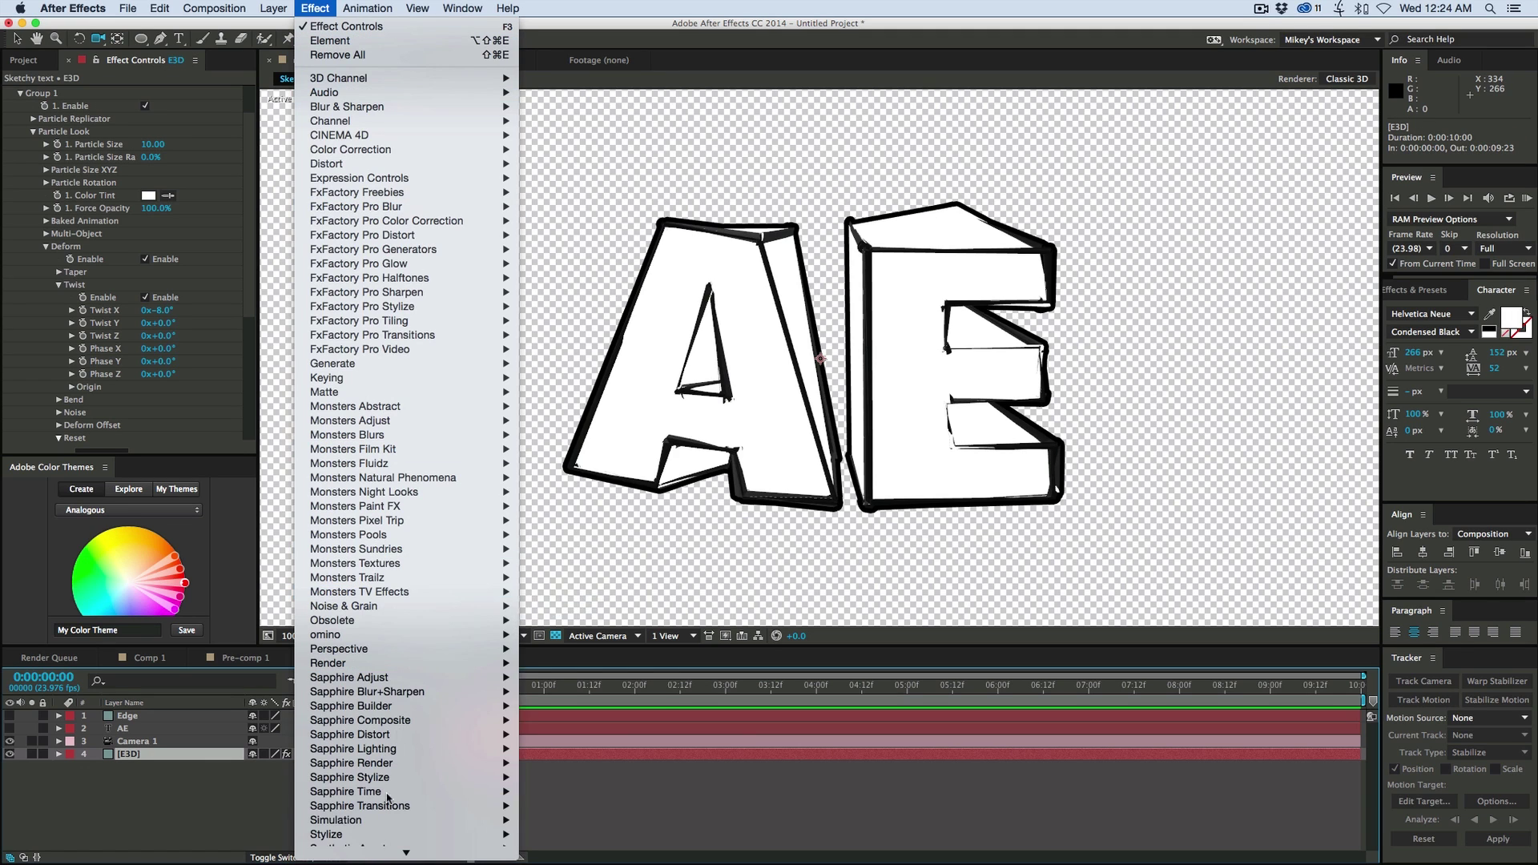
pyautogui.moveTo(369, 836)
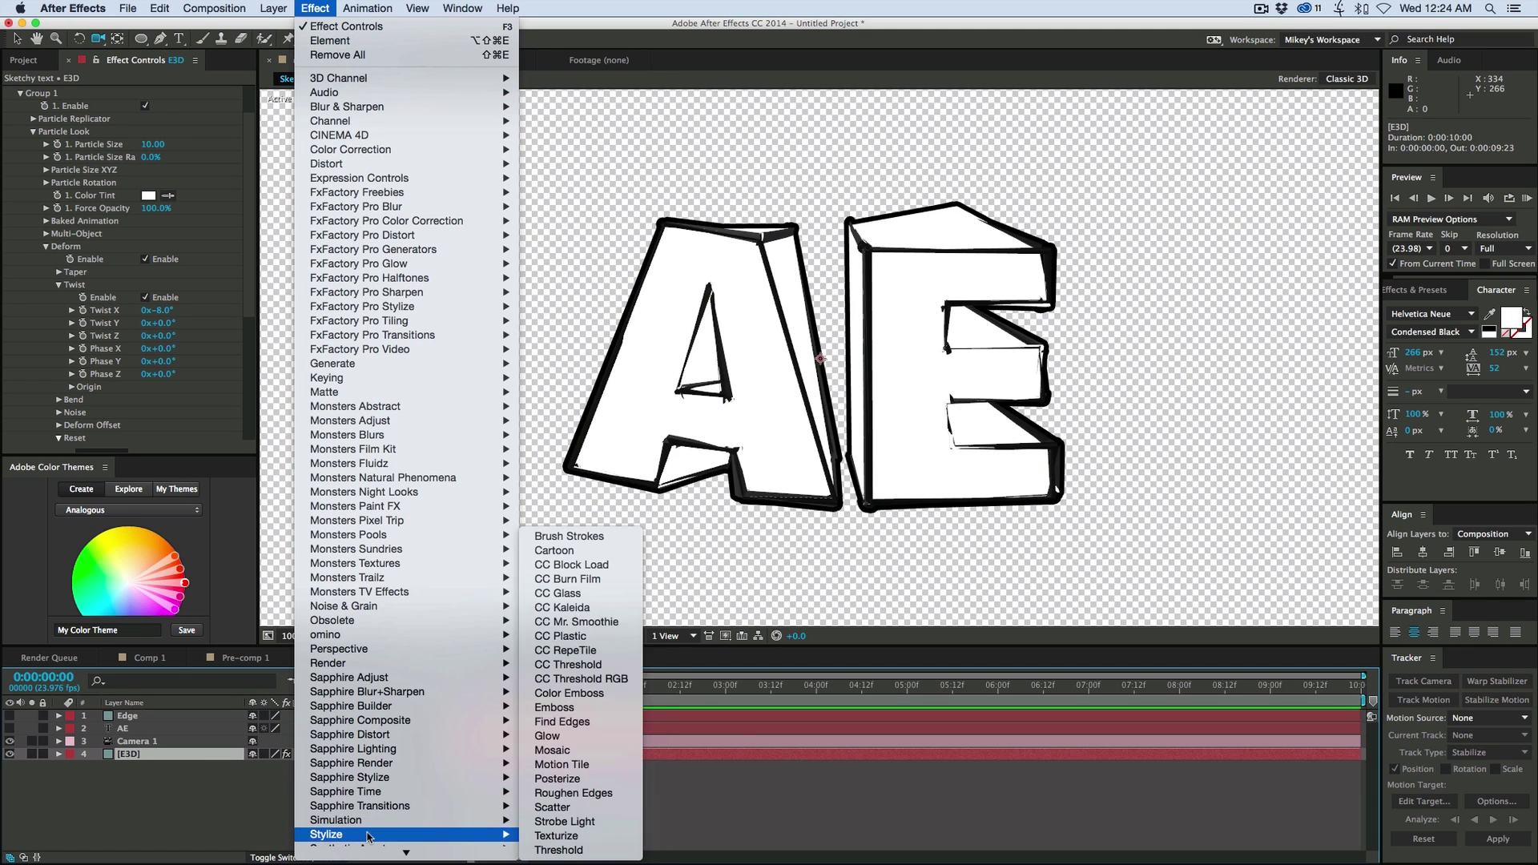
pyautogui.click(573, 793)
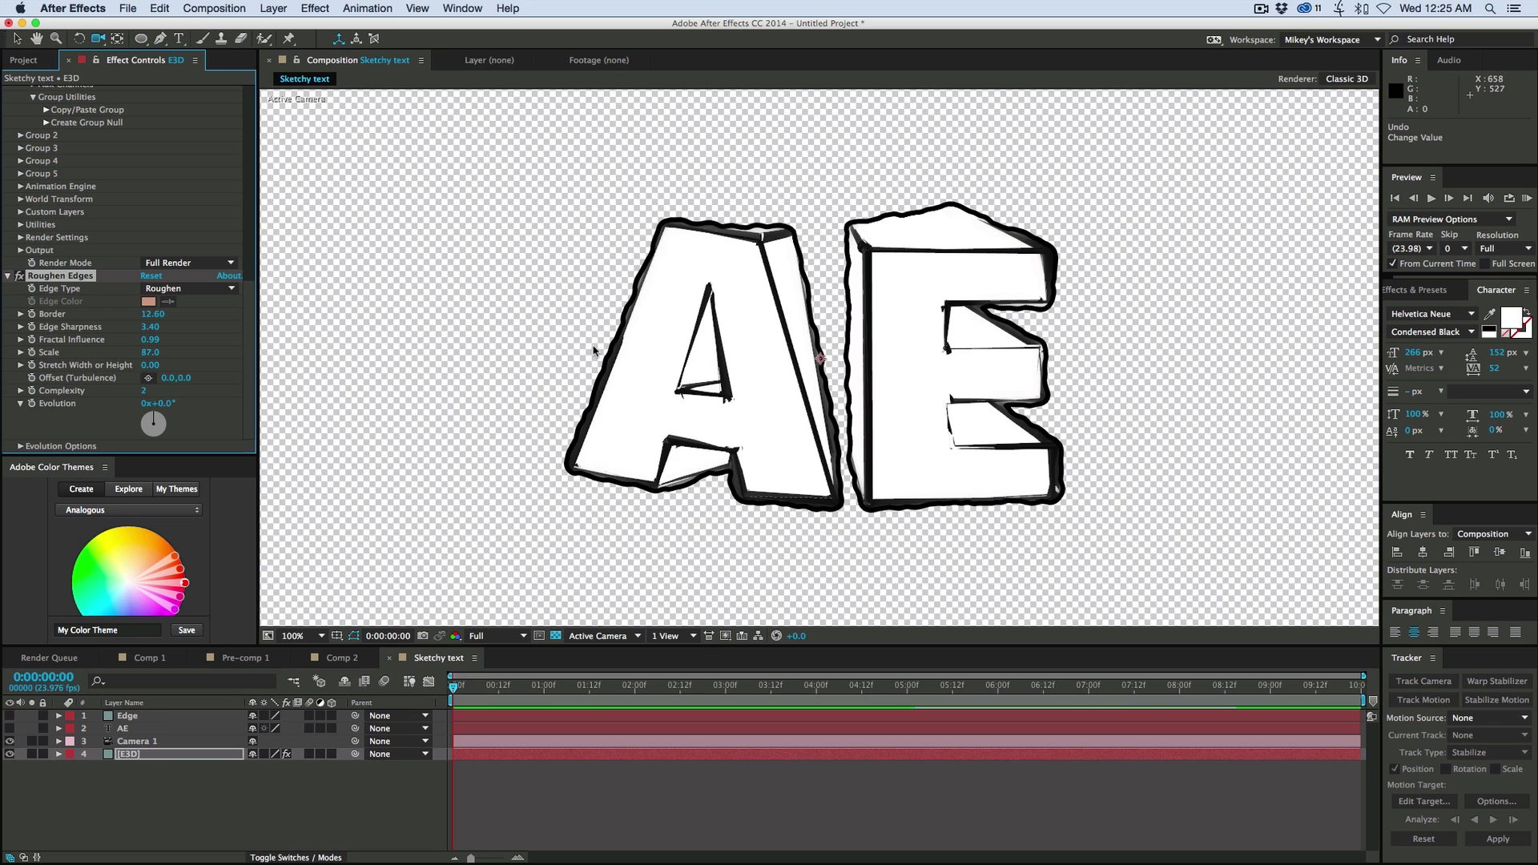
pyautogui.press(',')
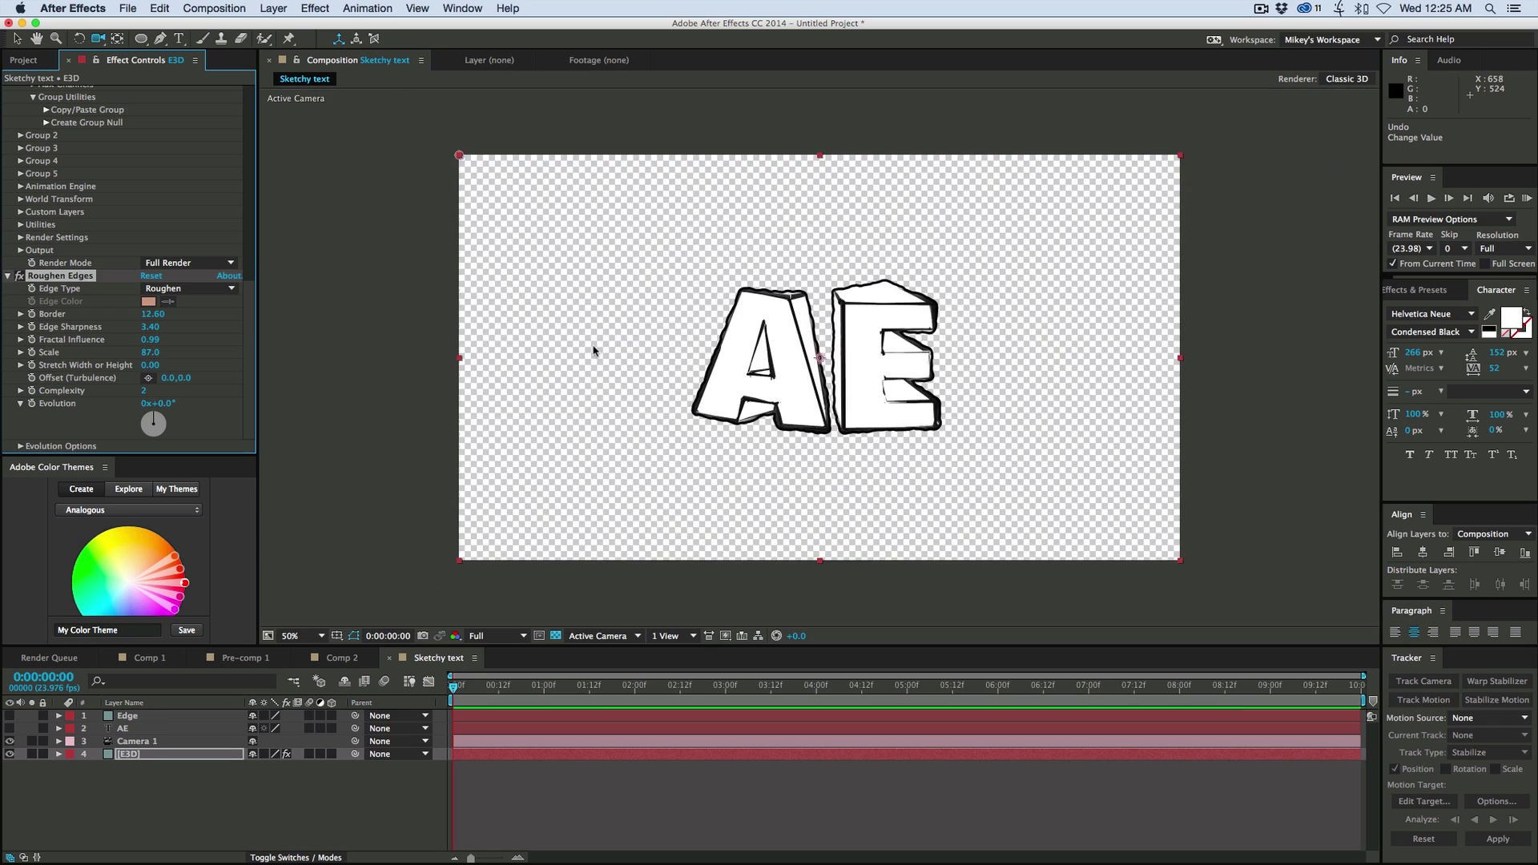
pyautogui.moveTo(702, 323); pyautogui.dragTo(733, 314)
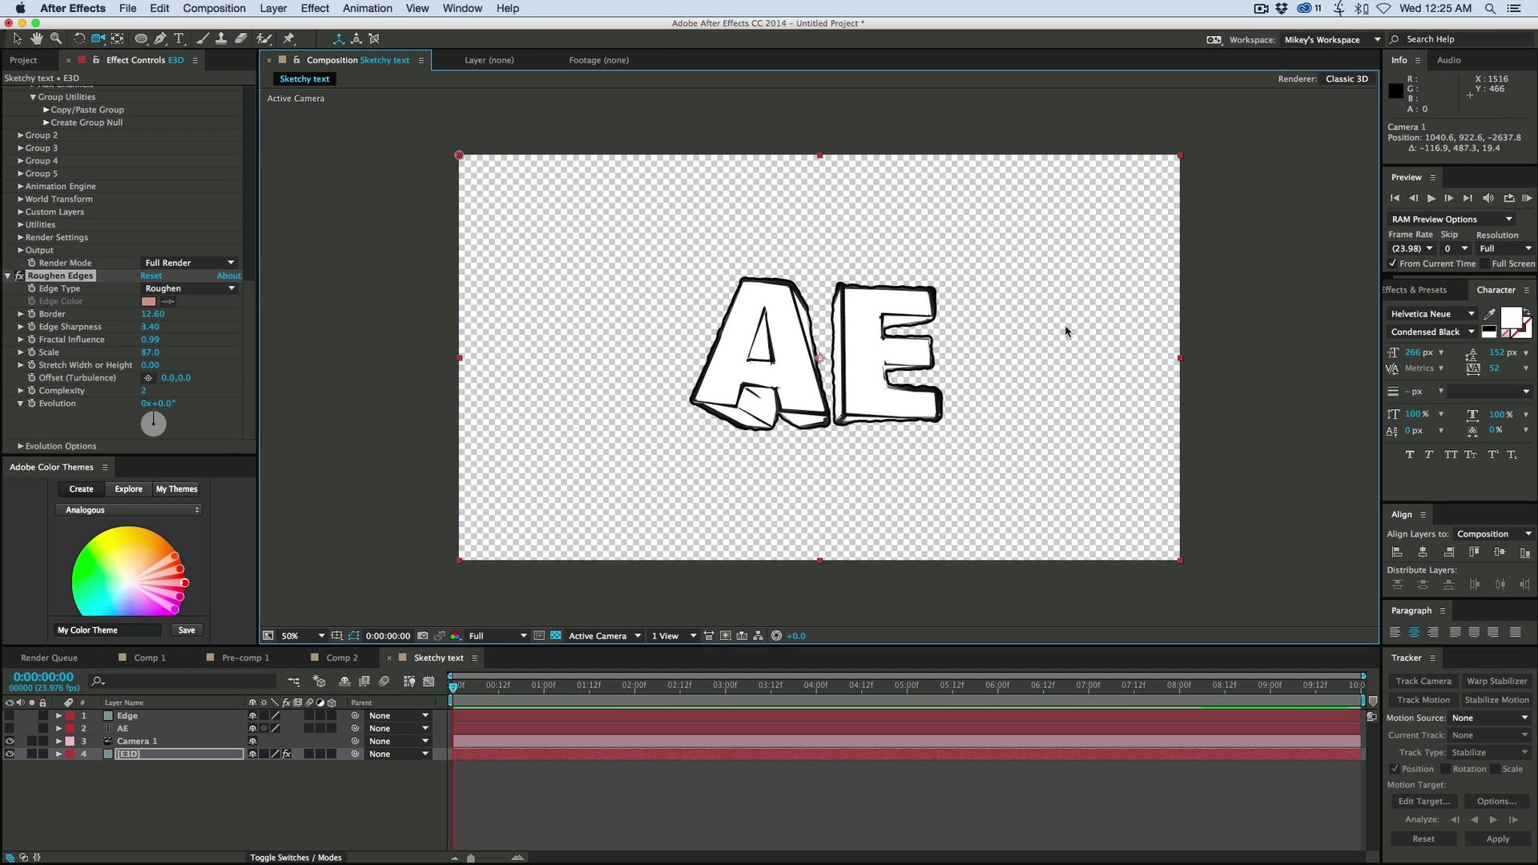
pyautogui.click(1426, 291)
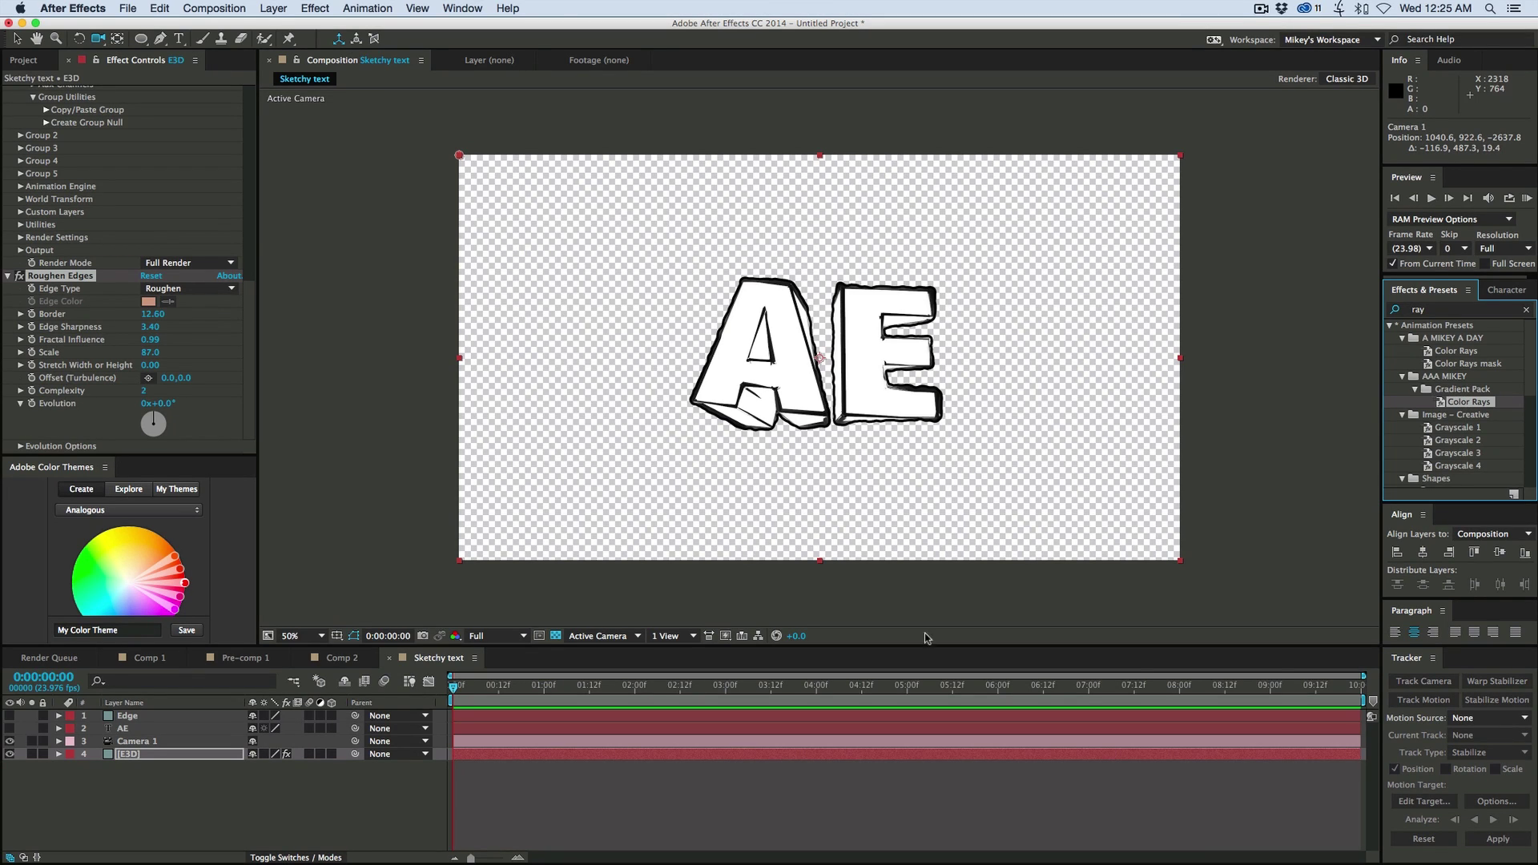
# Apply the Color Rays preset and move Shape Layer 1 beneath the AE text
pyautogui.click(628, 765)
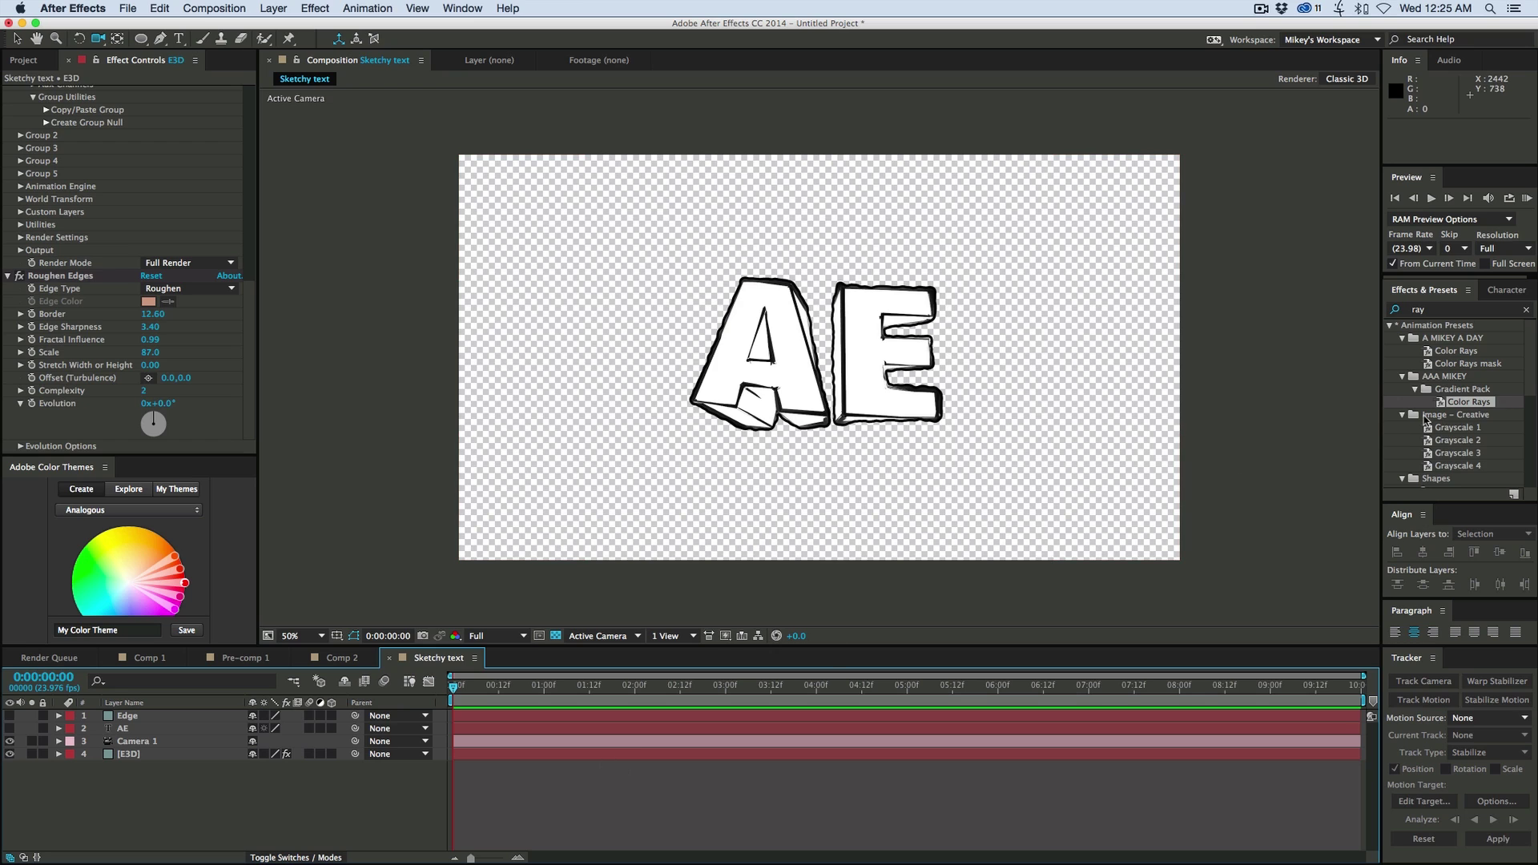
pyautogui.doubleClick(1442, 404)
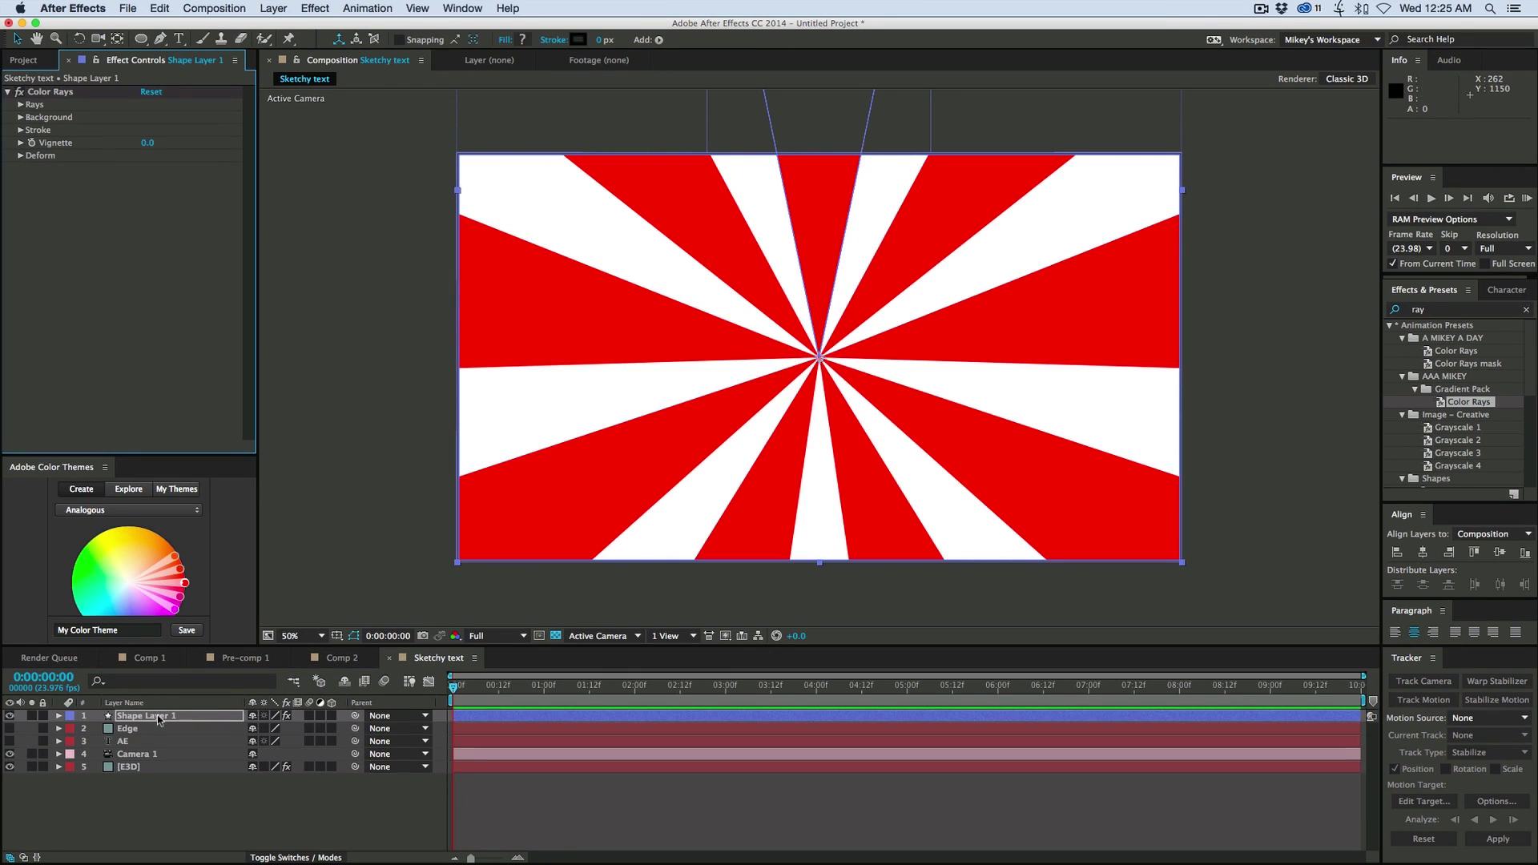
pyautogui.moveTo(159, 721); pyautogui.dragTo(157, 817)
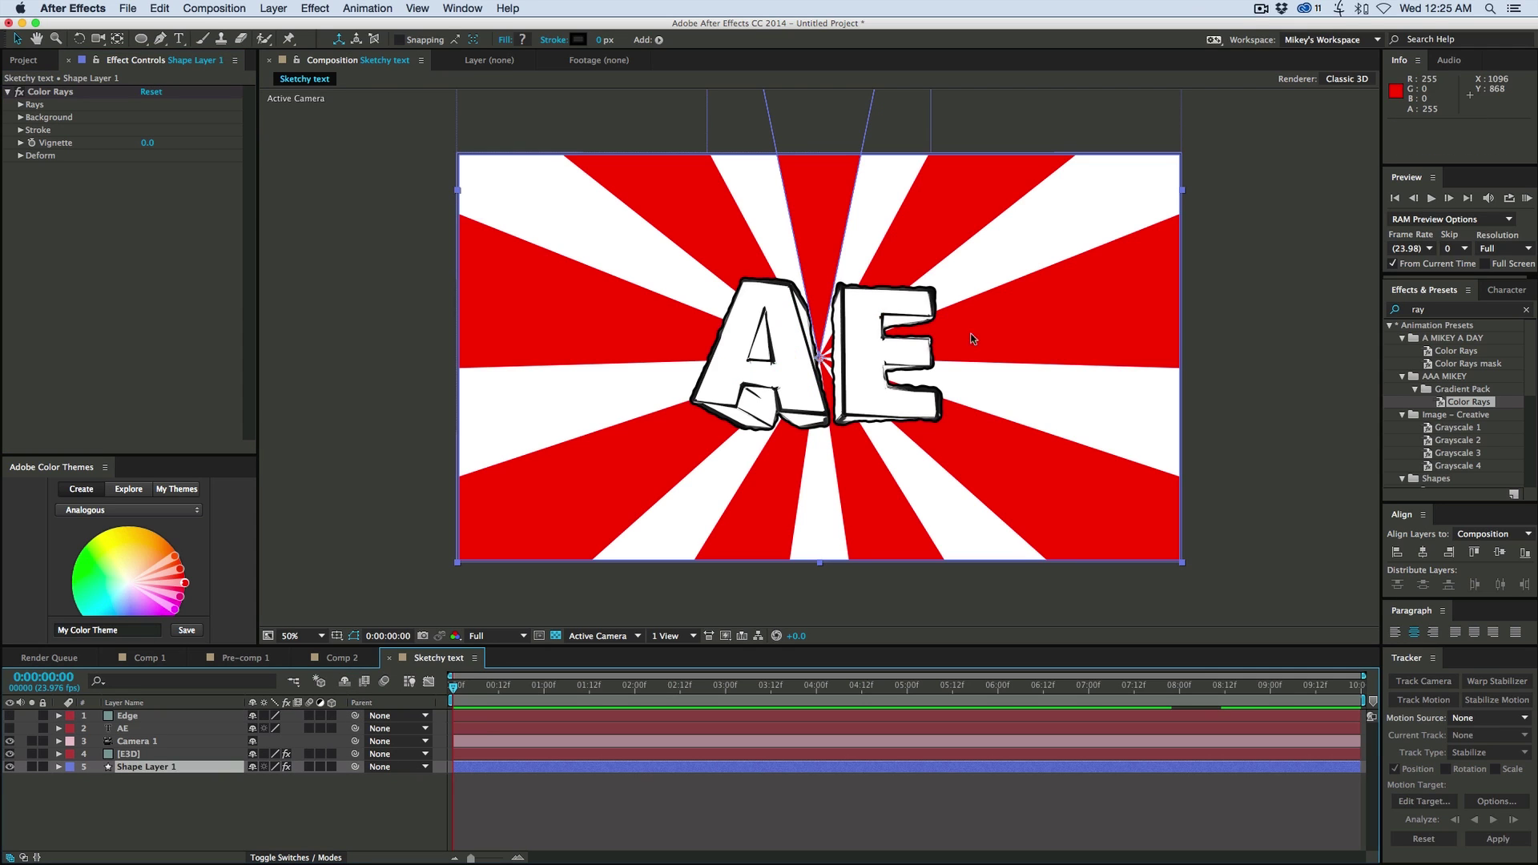
# Set the Color Rays ray colour to green and the background colour to blue
pyautogui.click(21, 106)
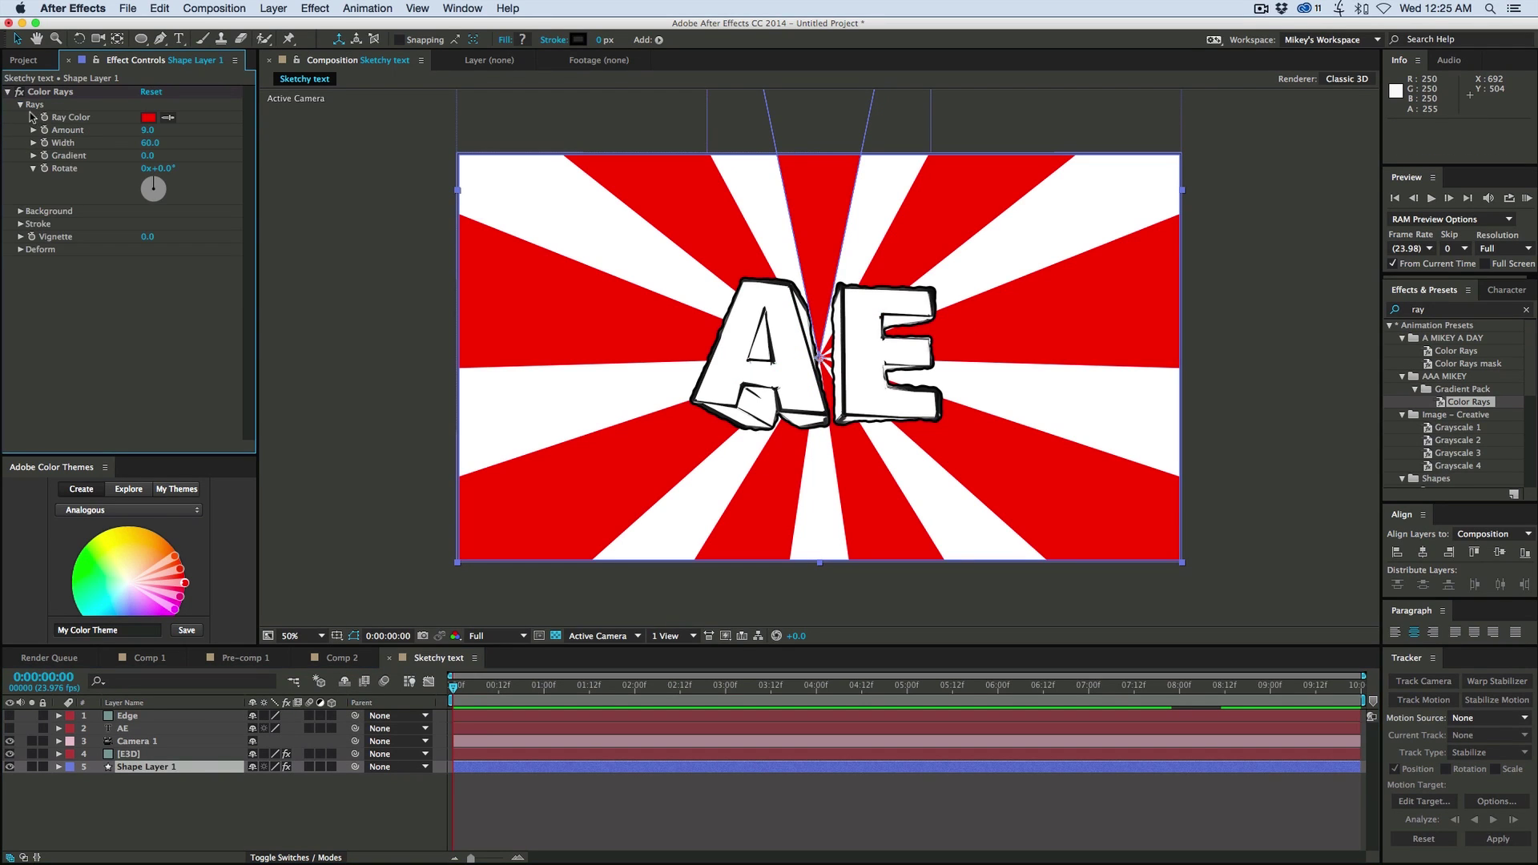
pyautogui.click(147, 119)
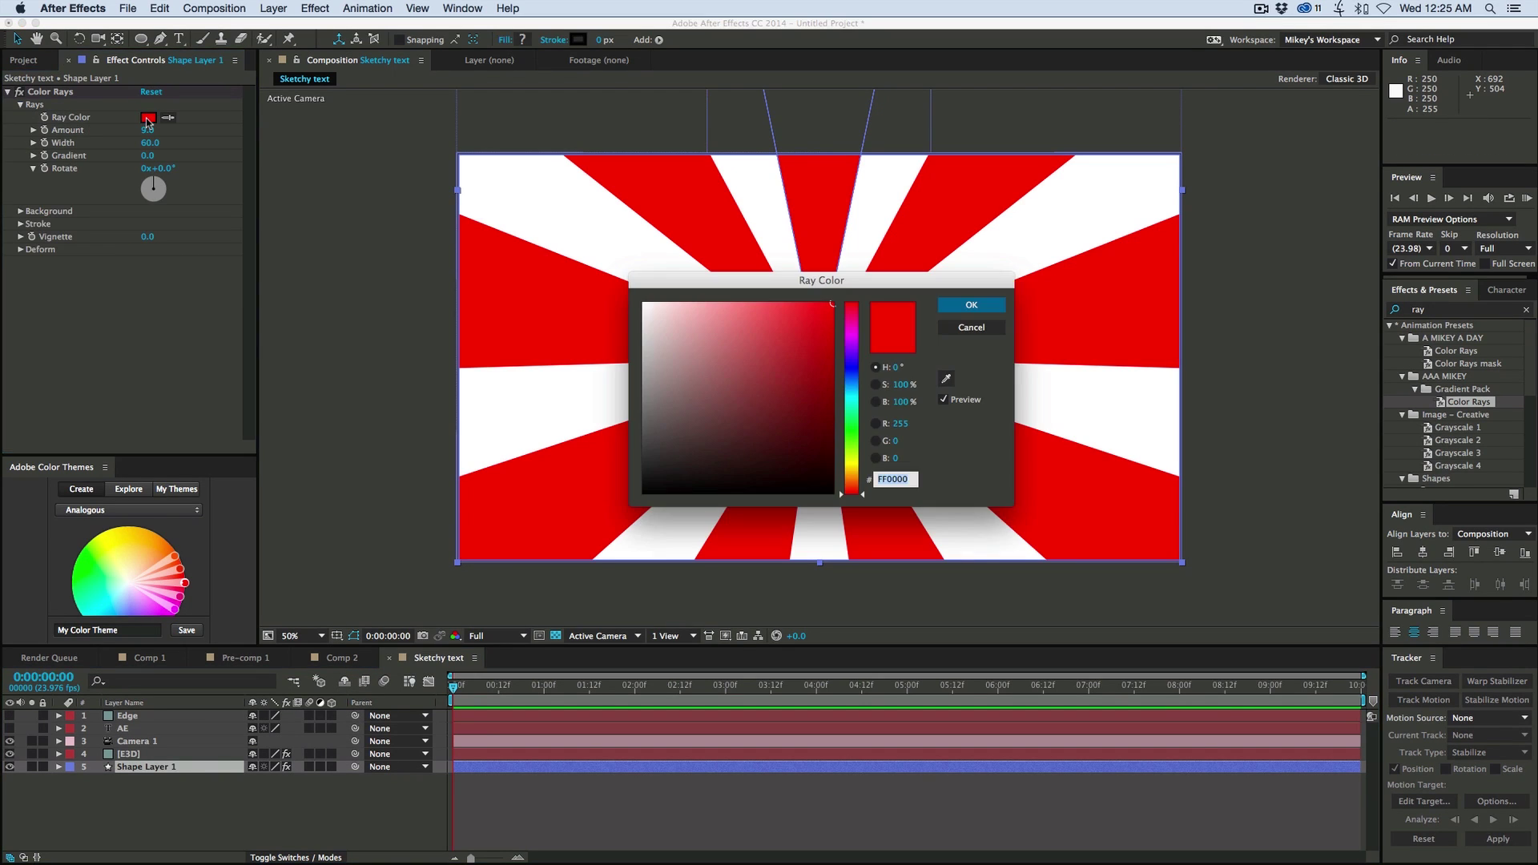
pyautogui.click(851, 434)
pyautogui.click(971, 305)
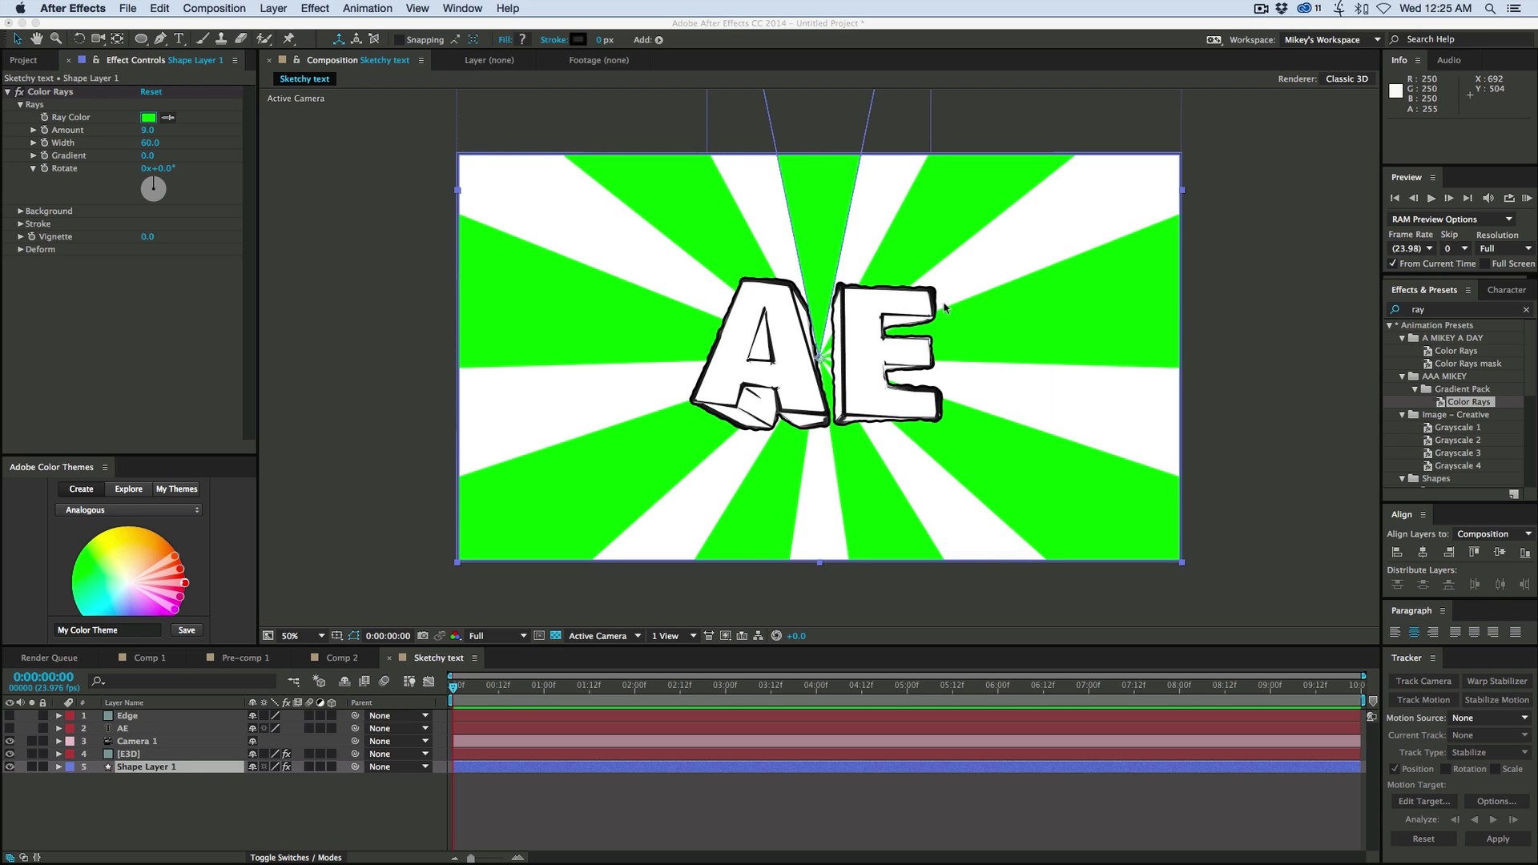
pyautogui.click(20, 212)
pyautogui.click(147, 224)
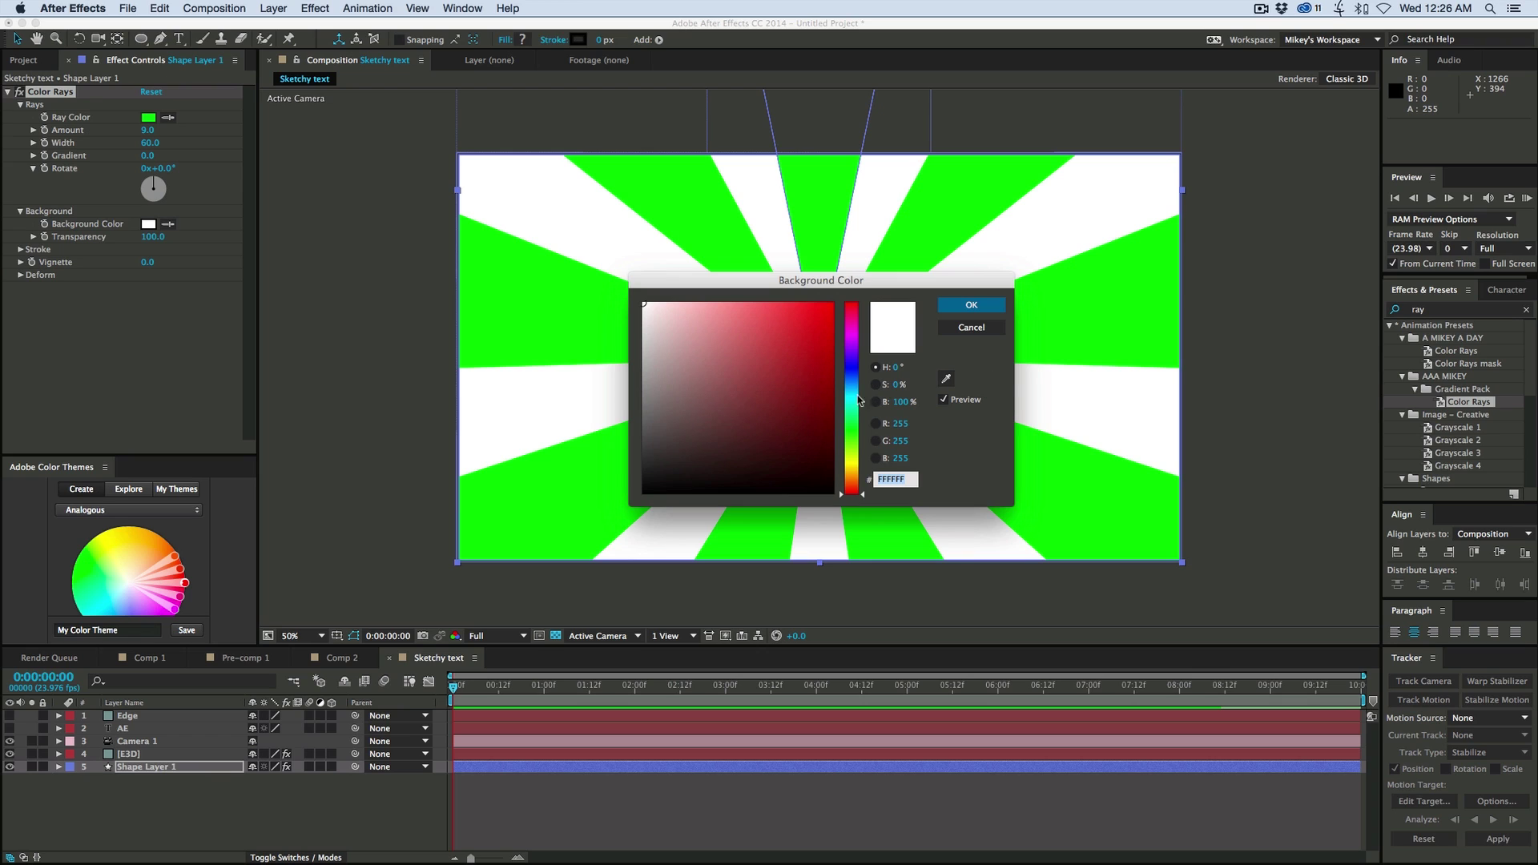
pyautogui.click(854, 395)
pyautogui.click(807, 357)
pyautogui.click(961, 309)
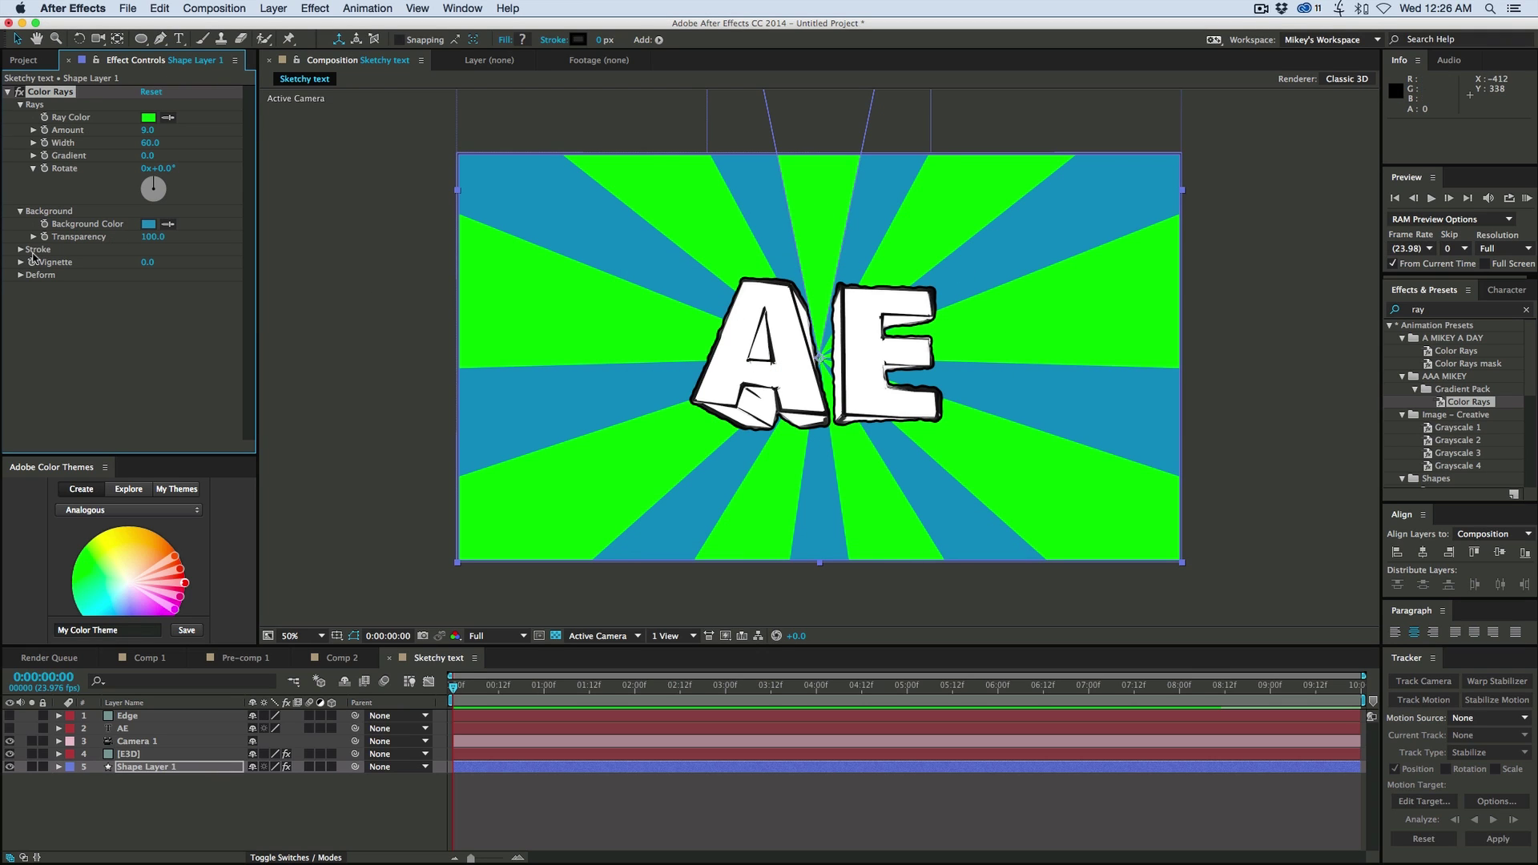
# Set Vignette to -55, Deform Twist to 66, and Stroke Width to 26
pyautogui.moveTo(289, 261); pyautogui.dragTo(77, 256)
pyautogui.click(21, 275)
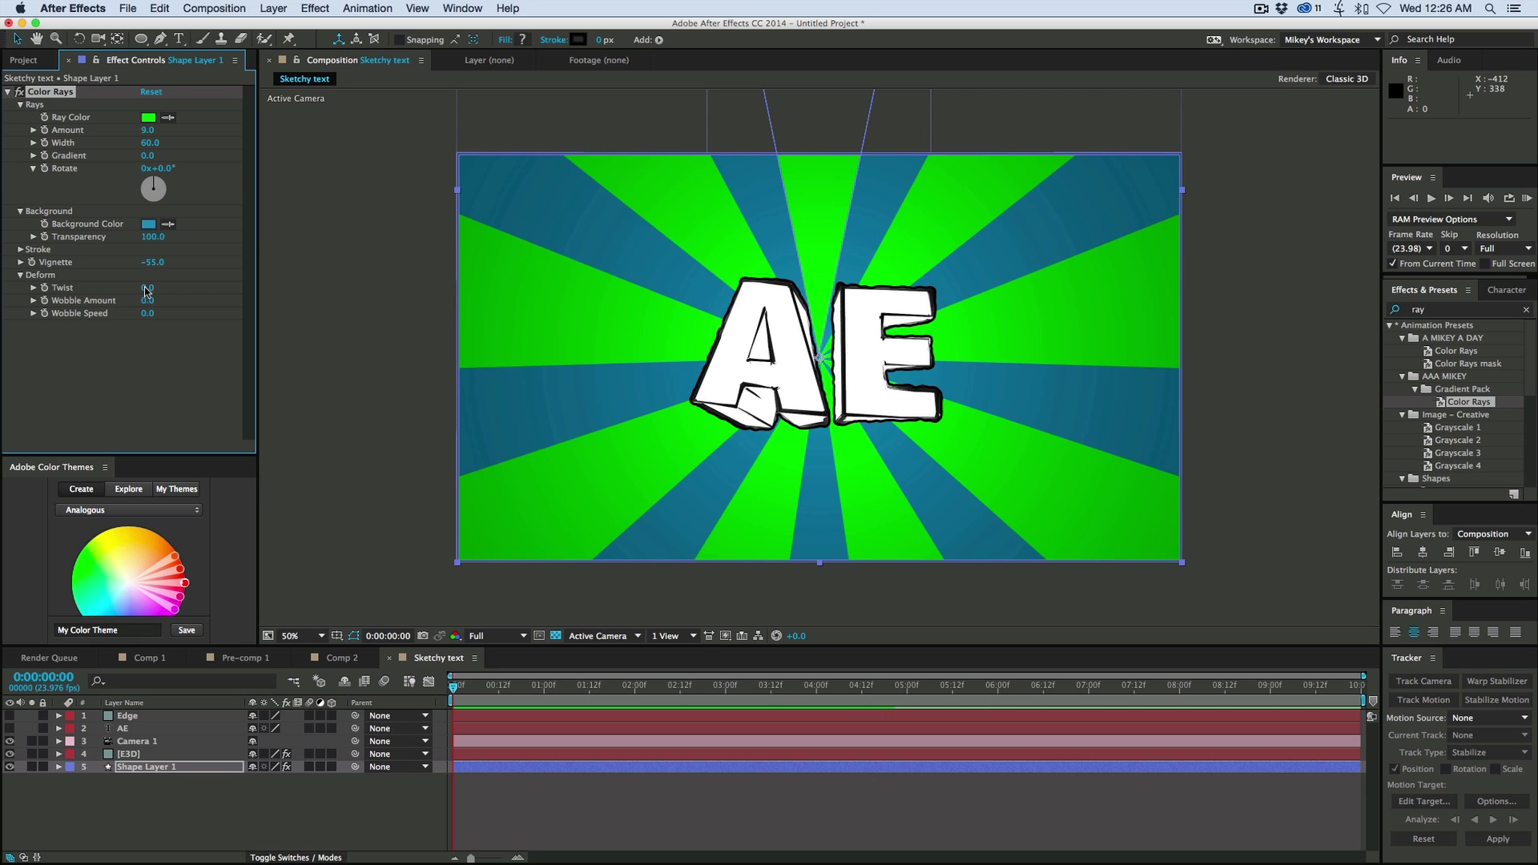
pyautogui.moveTo(147, 291); pyautogui.dragTo(199, 291)
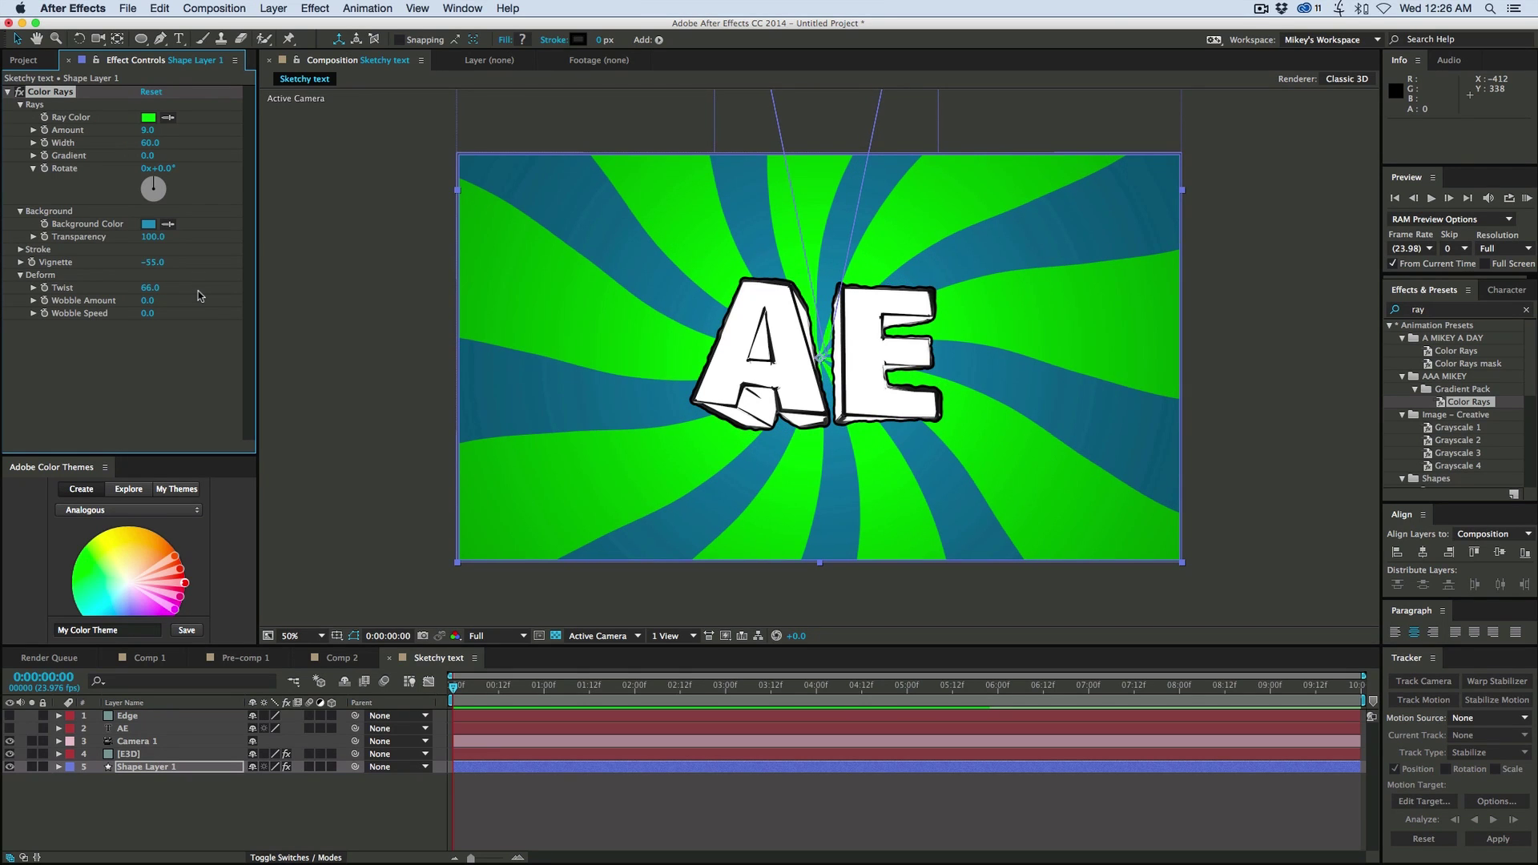
pyautogui.click(21, 250)
pyautogui.moveTo(147, 275); pyautogui.dragTo(168, 278)
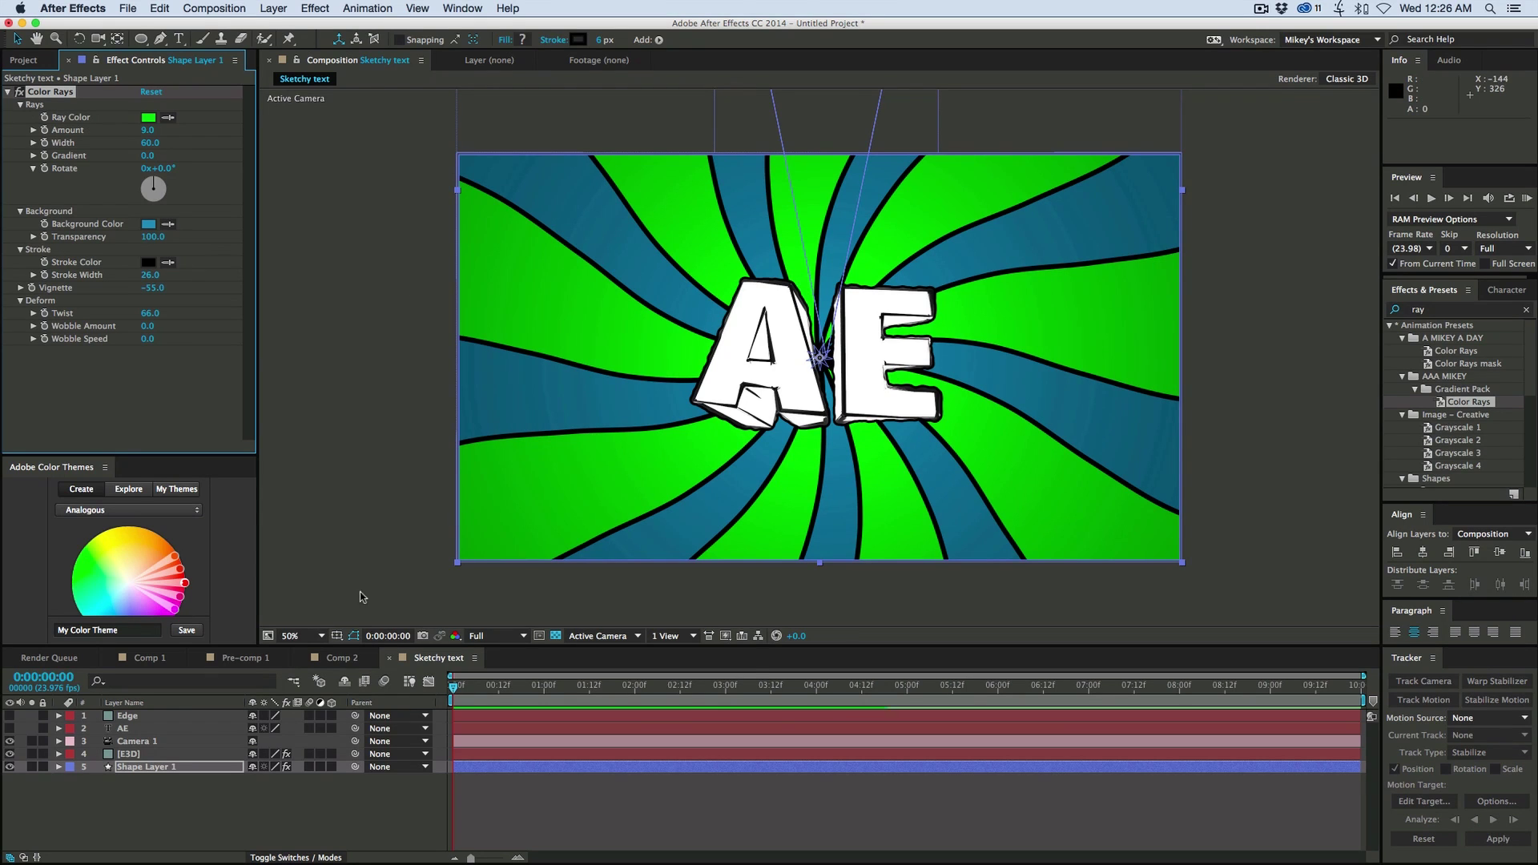
pyautogui.click(309, 639)
pyautogui.click(311, 624)
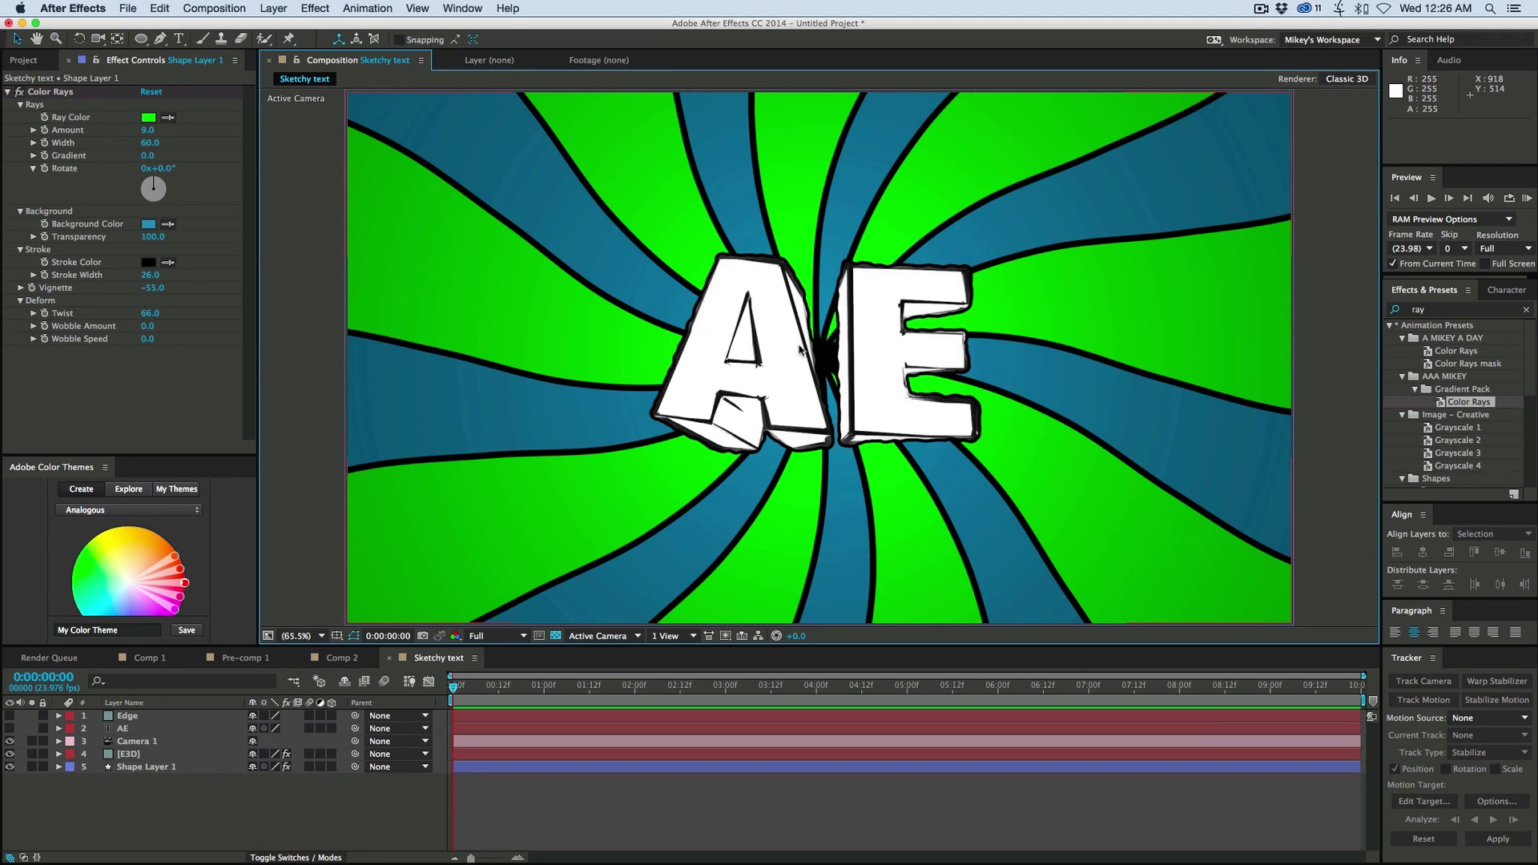
pyautogui.scroll(6, 799, 347)
pyautogui.scroll(-4, 810, 319)
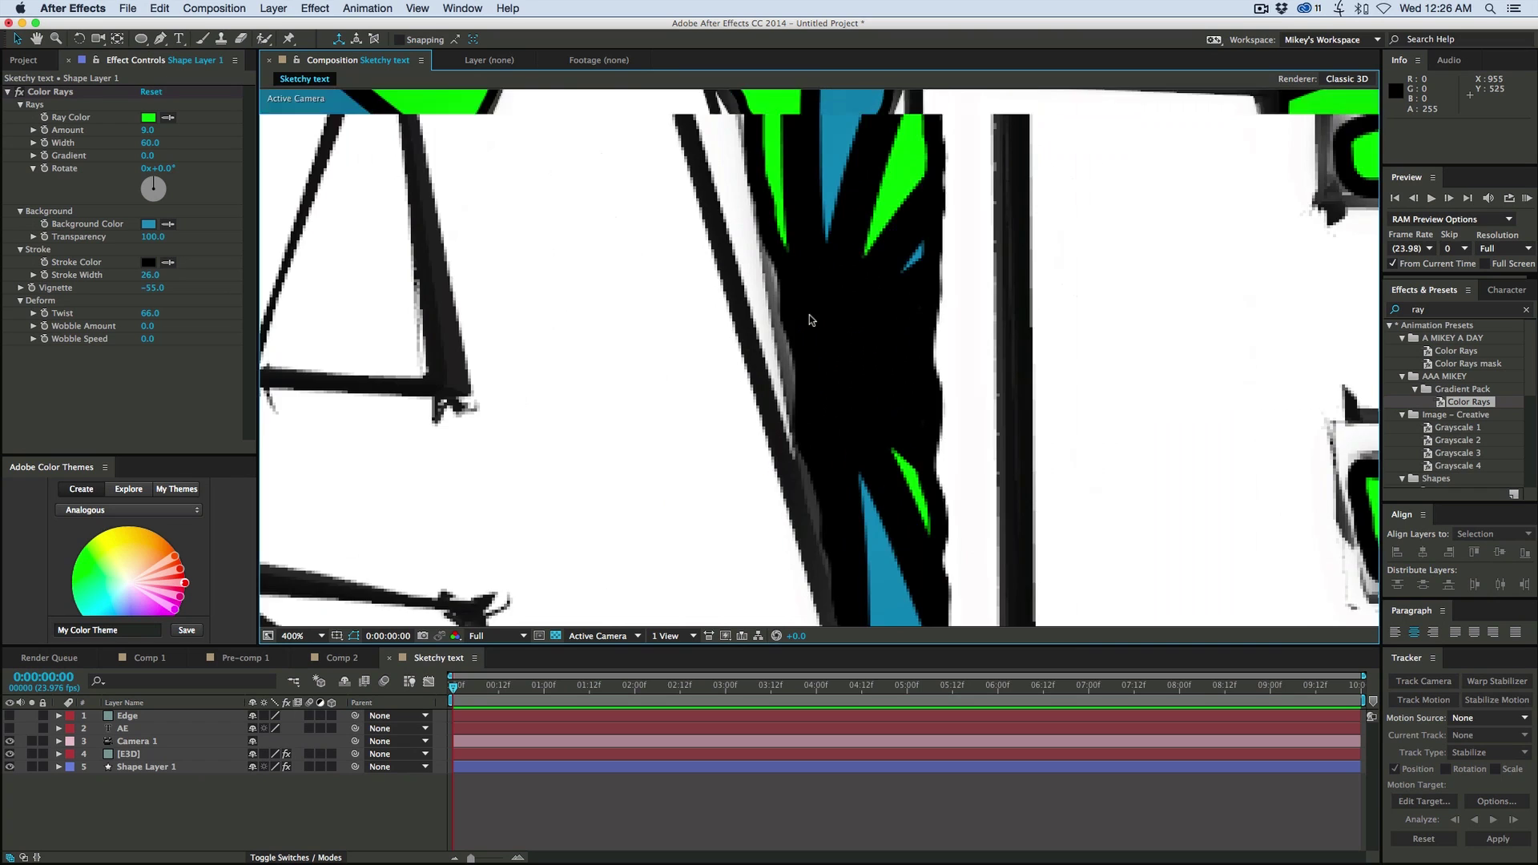
pyautogui.scroll(-2, 811, 321)
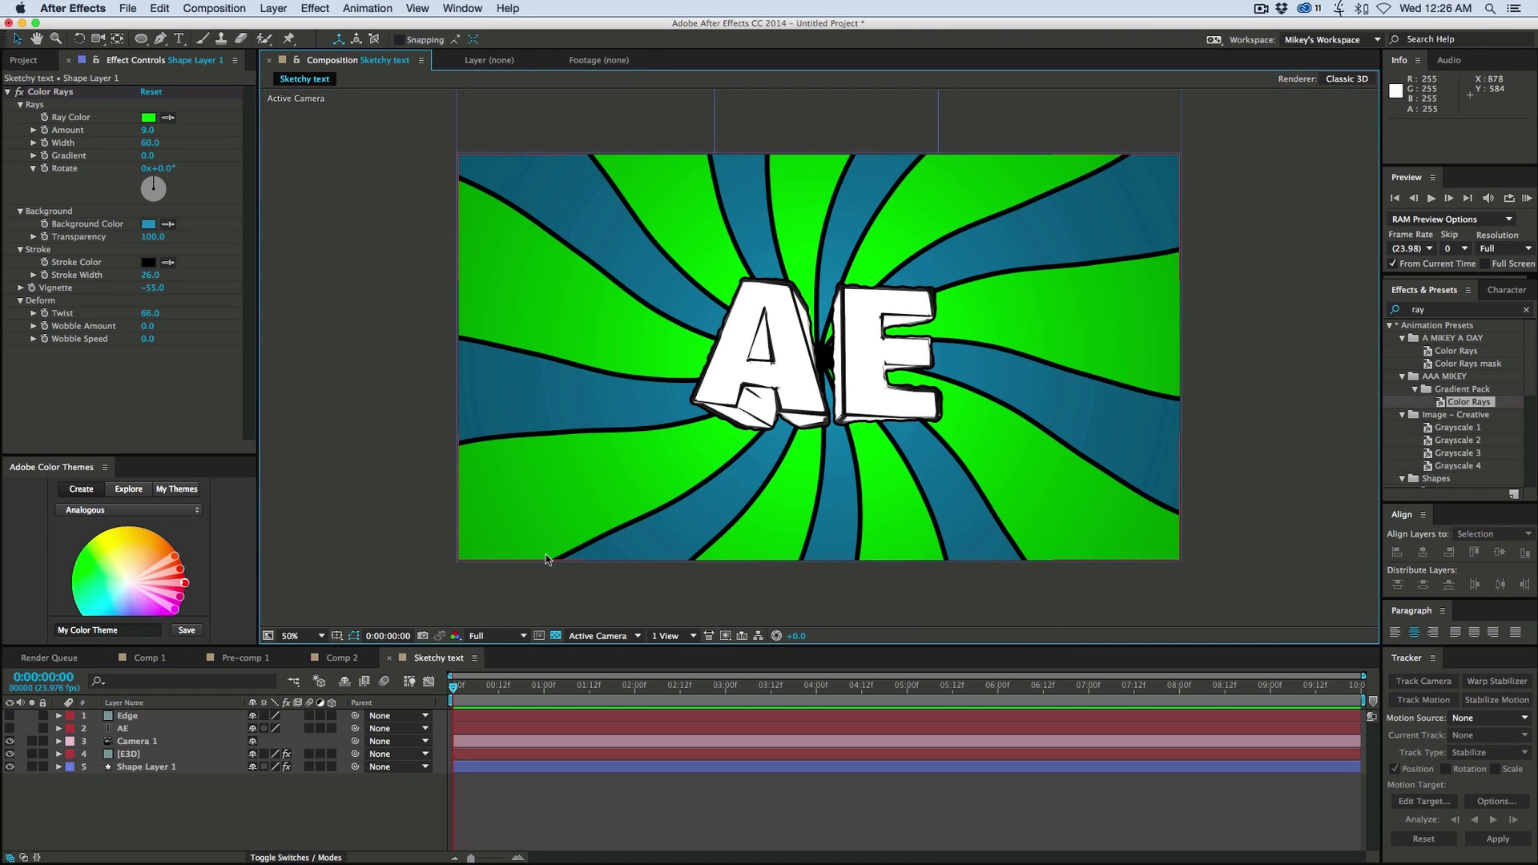
pyautogui.click(293, 636)
pyautogui.click(331, 526)
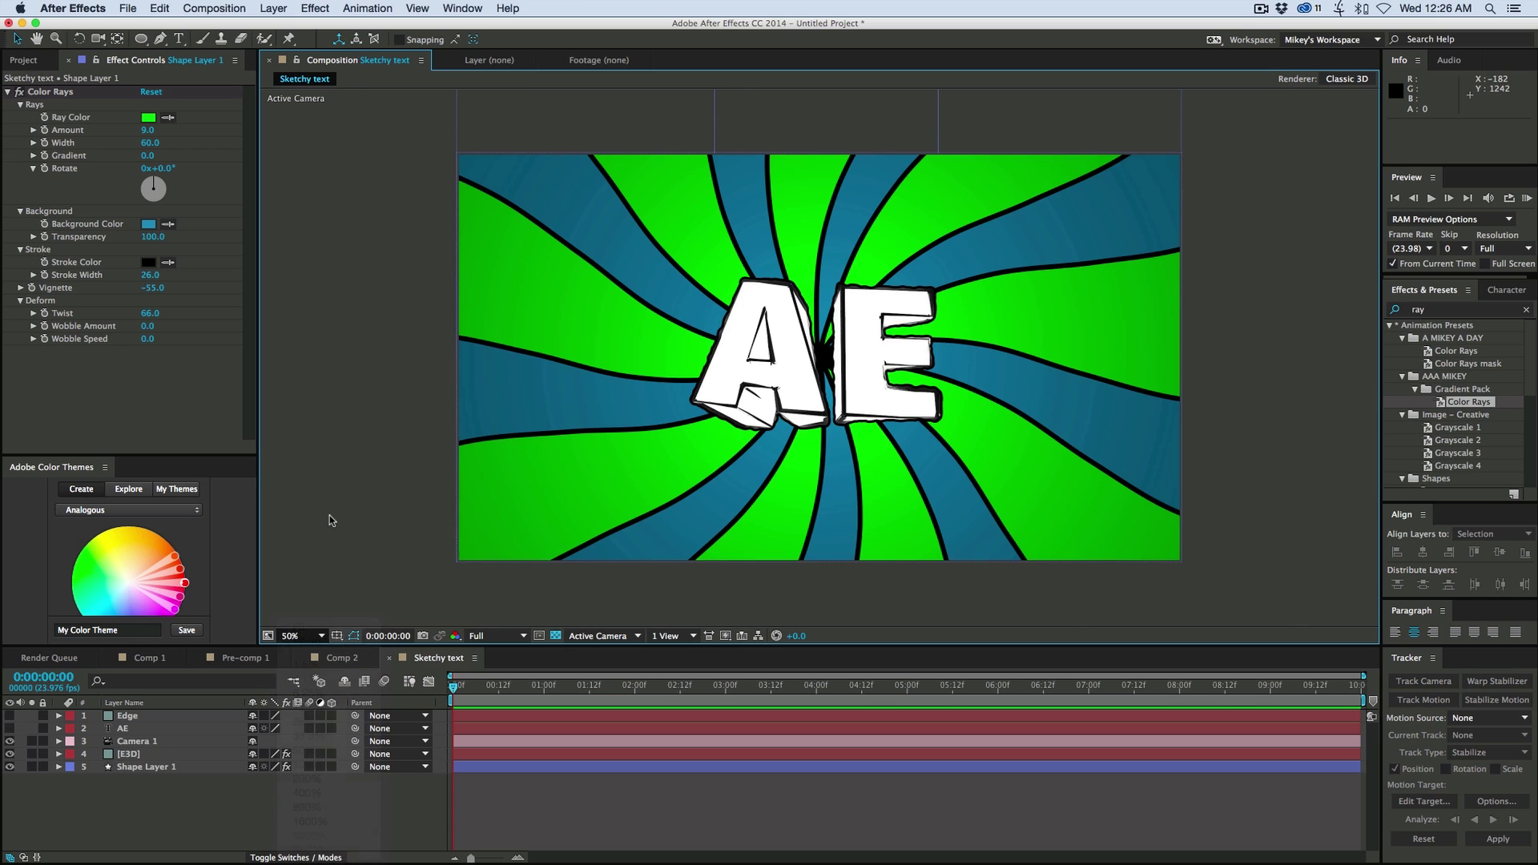